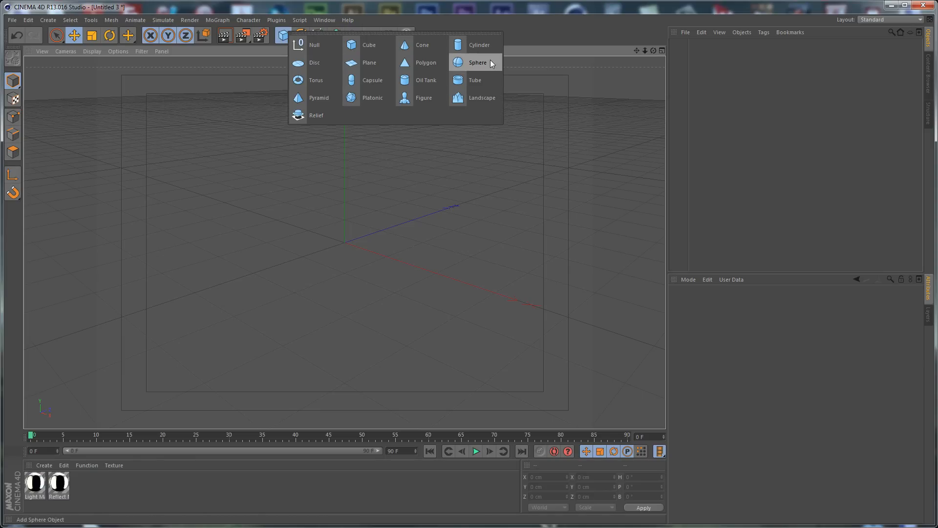
Step: Add a tube primitive to the scene and set its orientation to -X
left_click(484, 80)
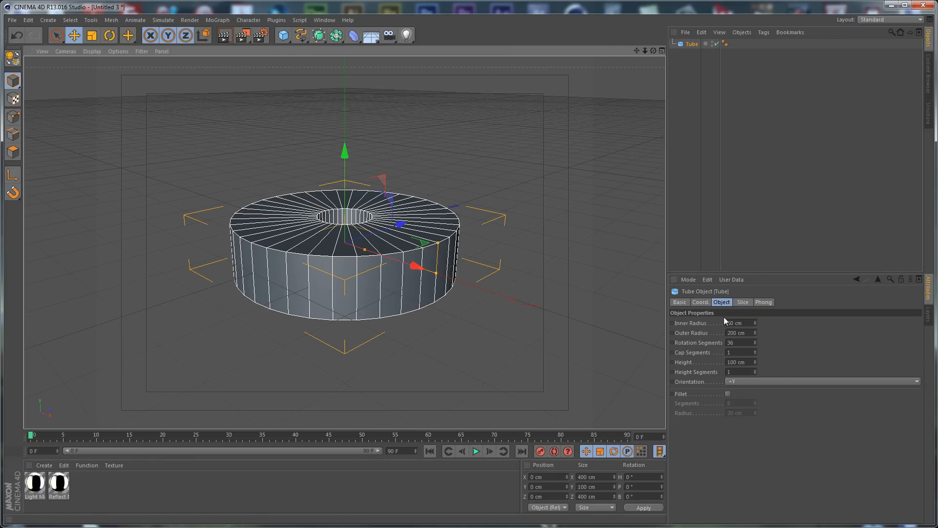
left_click(740, 379)
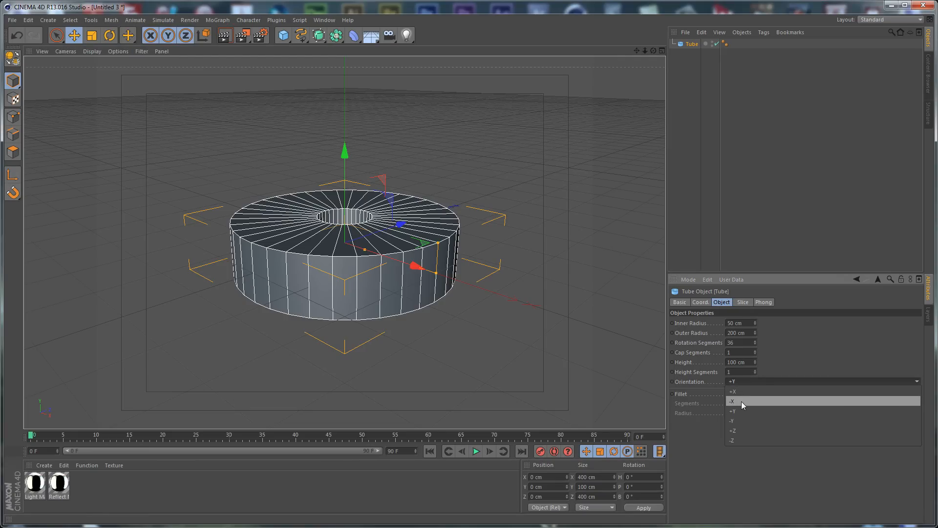
left_click(741, 401)
mouse_move(354, 309)
left_mouse_down("alt")
mouse_move(449, 306)
mouse_move(367, 309)
left_mouse_up("alt")
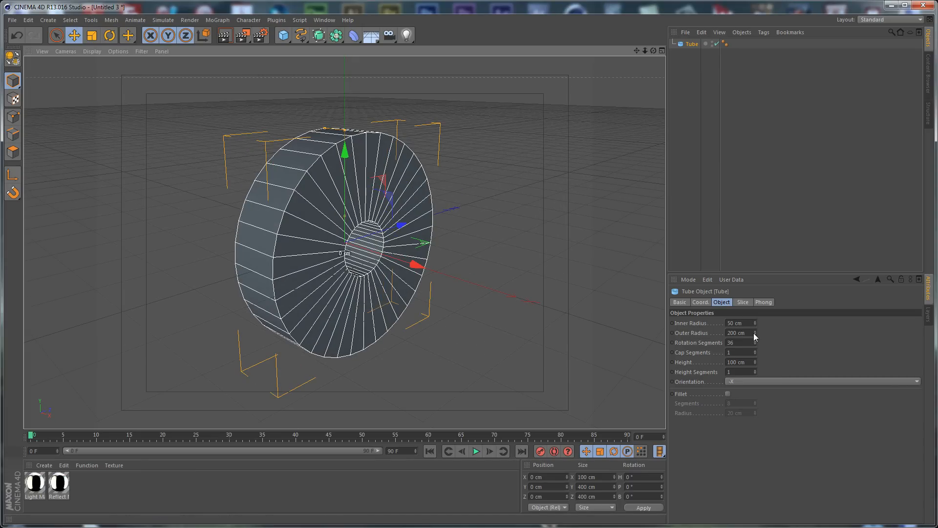
Step: Set the tube's inner radius to 170 cm and its outer radius to 180 cm
left_click_drag(756, 322, 755, 320)
left_click(748, 321)
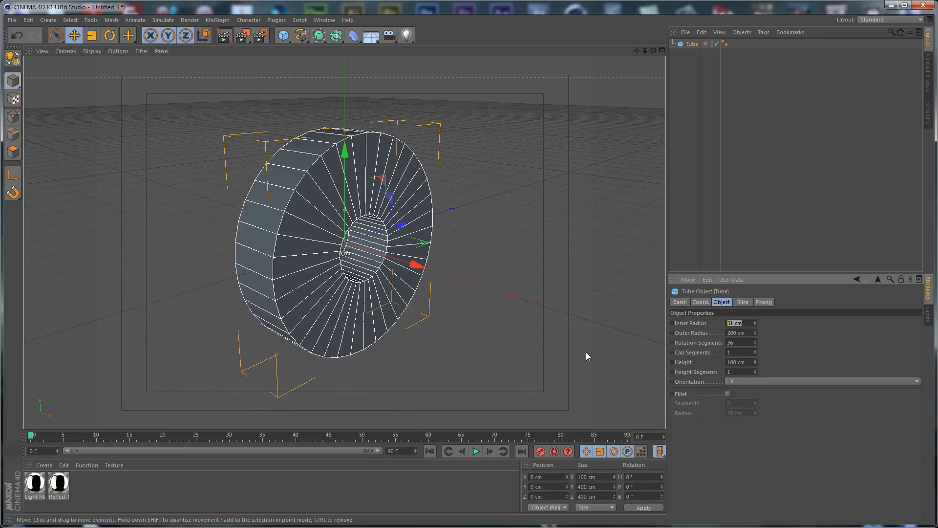
type("170")
key("Return")
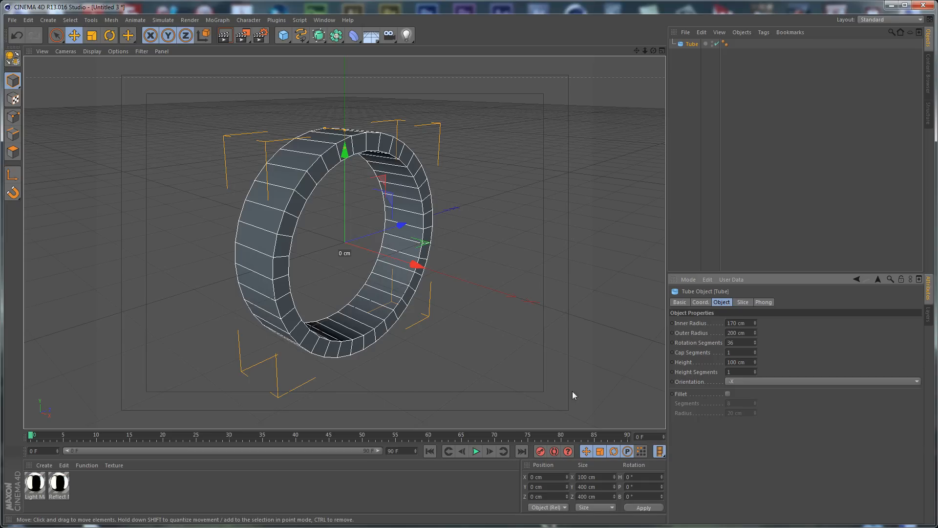
left_click(749, 332)
type("158")
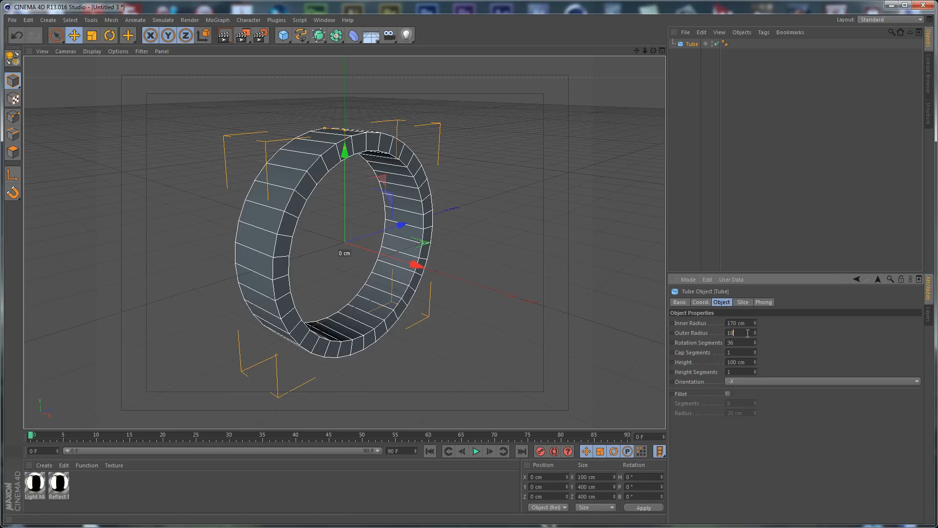
type("80")
key("Return")
Step: Set the tube's rotation segments to 72
left_click_drag(439, 298, 352, 270, "alt")
scroll(292, 174, "up", 6)
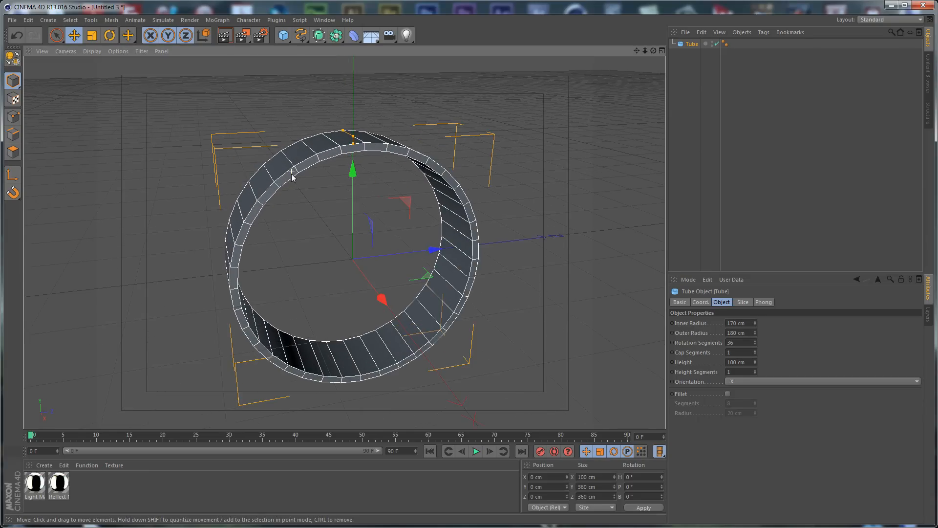
left_click_drag(288, 166, 333, 137, "alt")
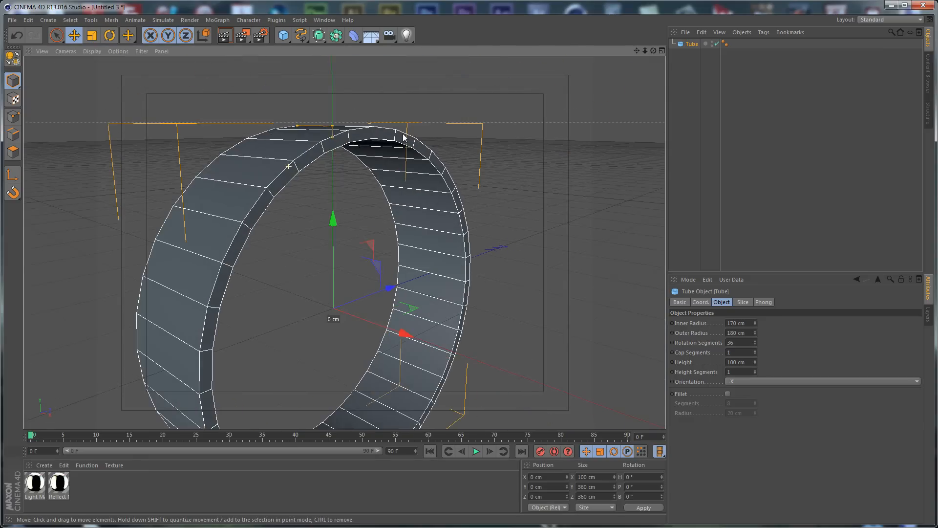
left_click_drag(379, 295, 347, 243, "alt")
double_click(737, 342)
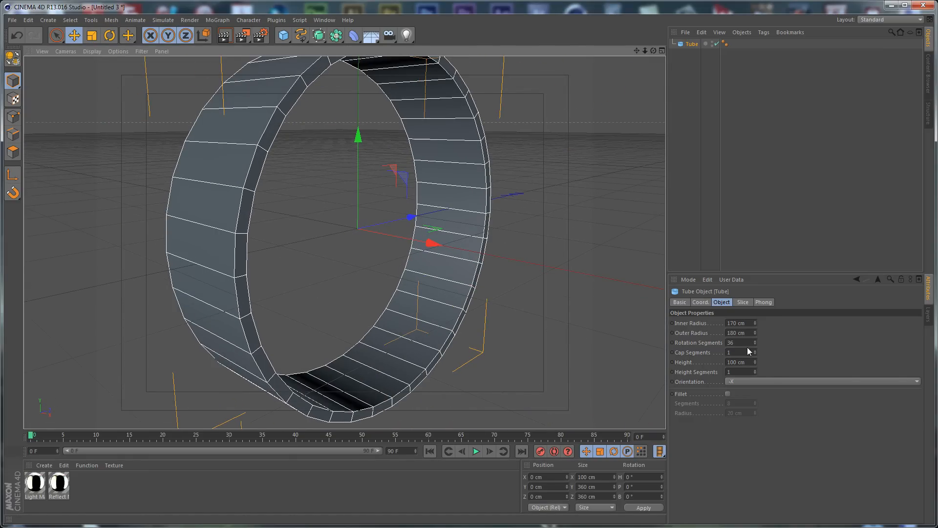
type("72")
key("Return")
Step: Lengthen the tube by setting its height to 650 cm
left_click_drag(165, 220, 331, 218, "alt")
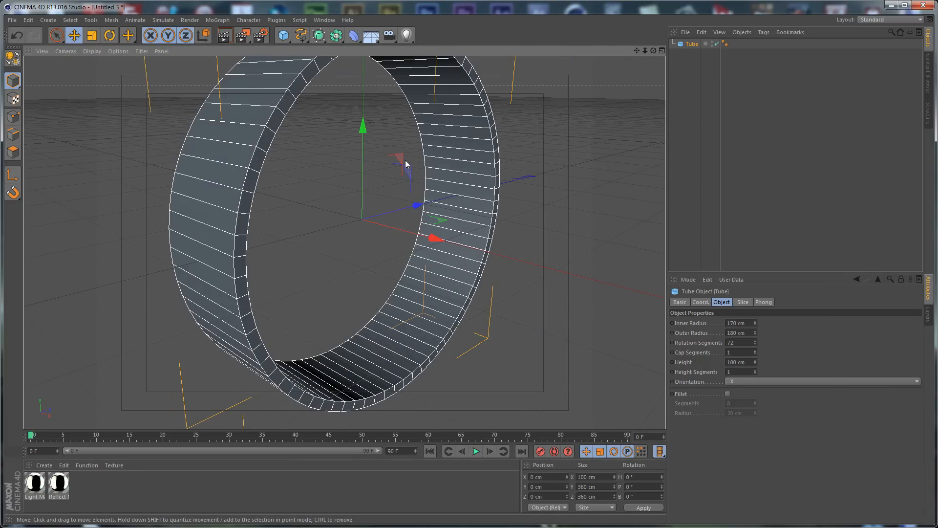
left_click(750, 362)
type("600")
key("Return")
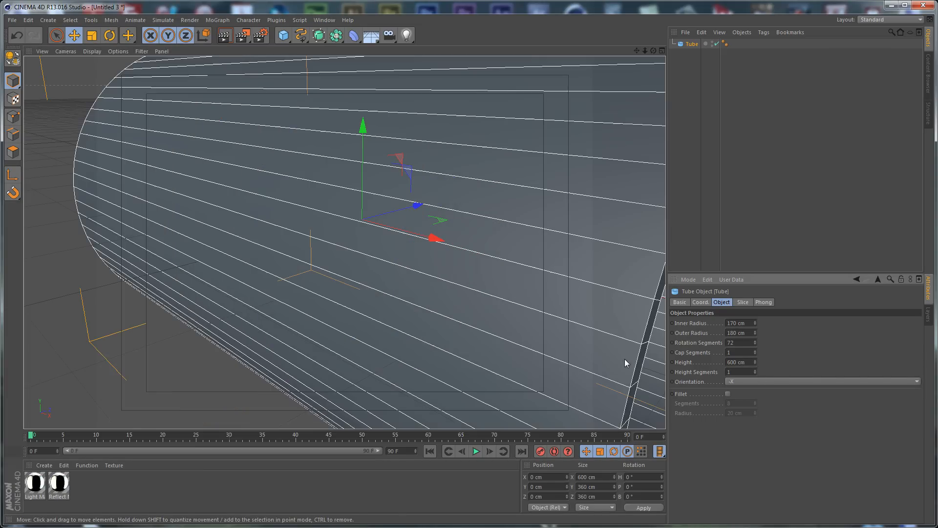
left_click_drag(455, 266, 540, 245, "alt")
scroll(448, 243, "down", 4)
left_click(748, 362)
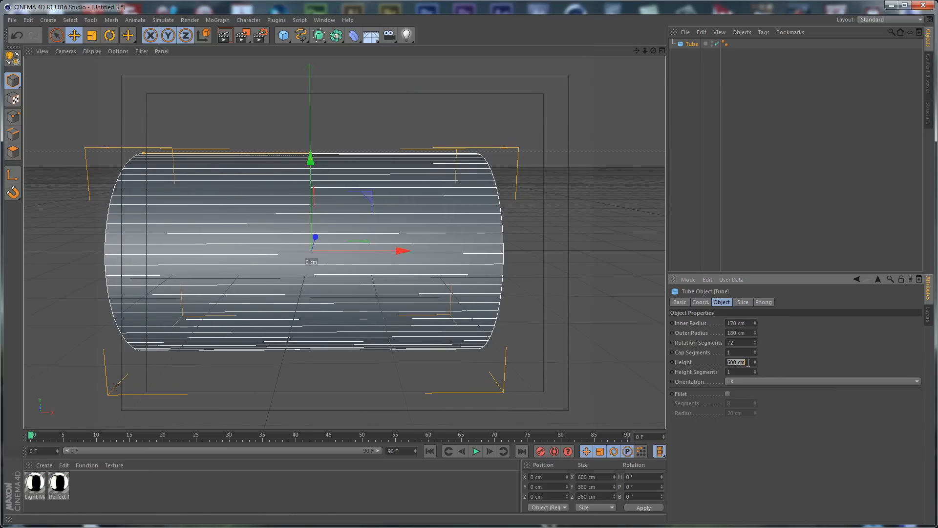
type("650")
key("Return")
Step: Enable the fillet on the tube's end rims
left_click_drag(391, 262, 271, 294, "alt")
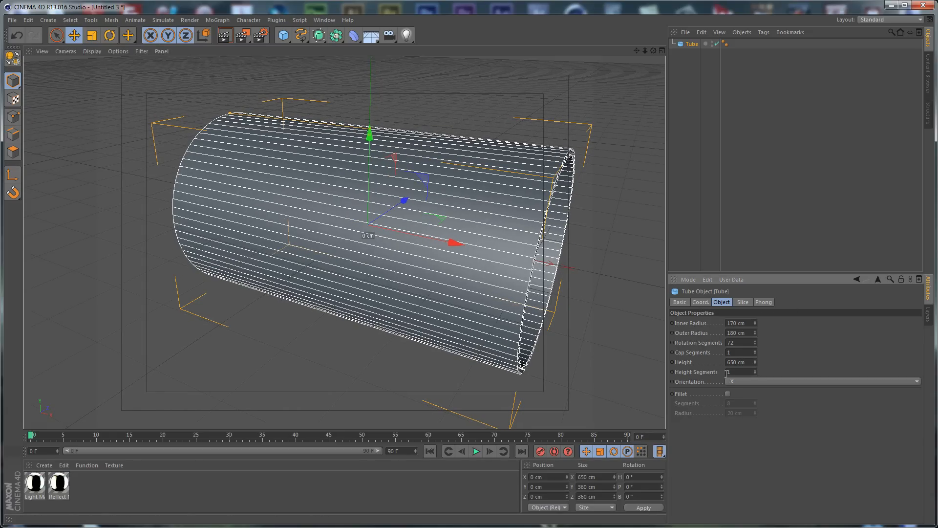
left_click(727, 393)
left_click_drag(511, 269, 284, 207, "alt")
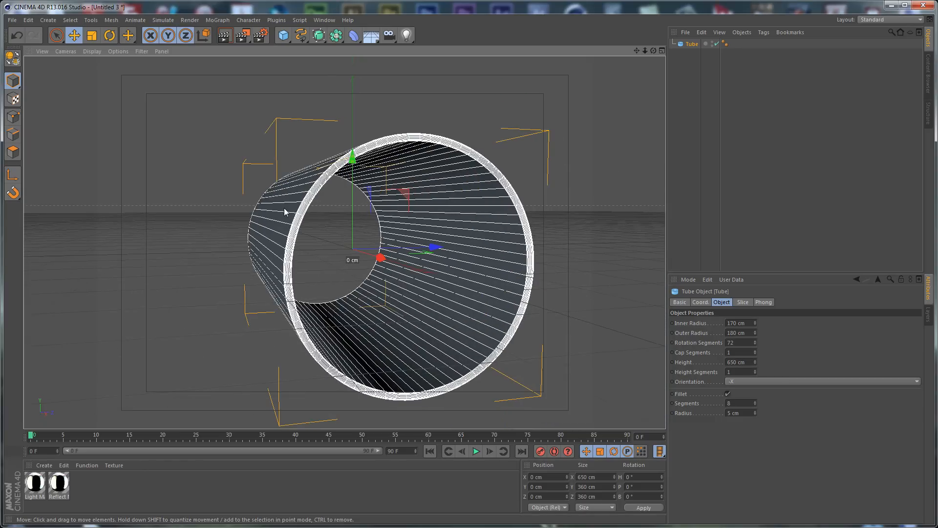
left_click_drag(394, 293, 664, 403, "alt")
left_click(746, 404)
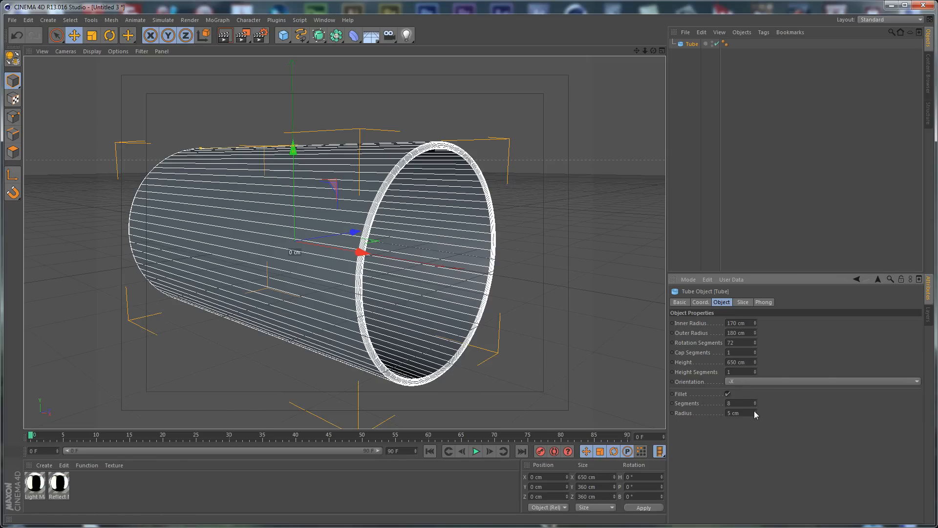
Step: Try a 219 cm outer radius with a 23.5 cm fillet radius on the tube, and restore the outer radius to 180 cm
left_click_drag(754, 413, 754, 413)
left_click_drag(755, 331, 754, 330)
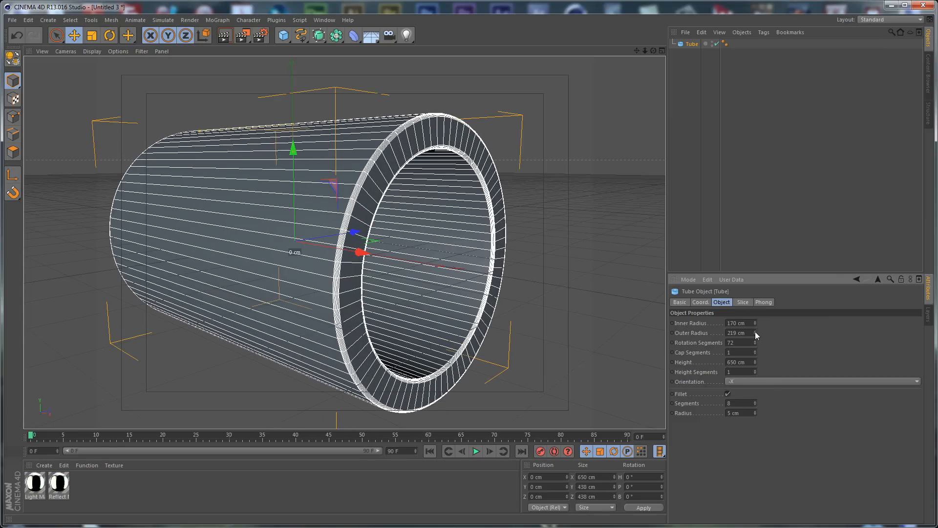
left_click_drag(755, 413, 755, 392)
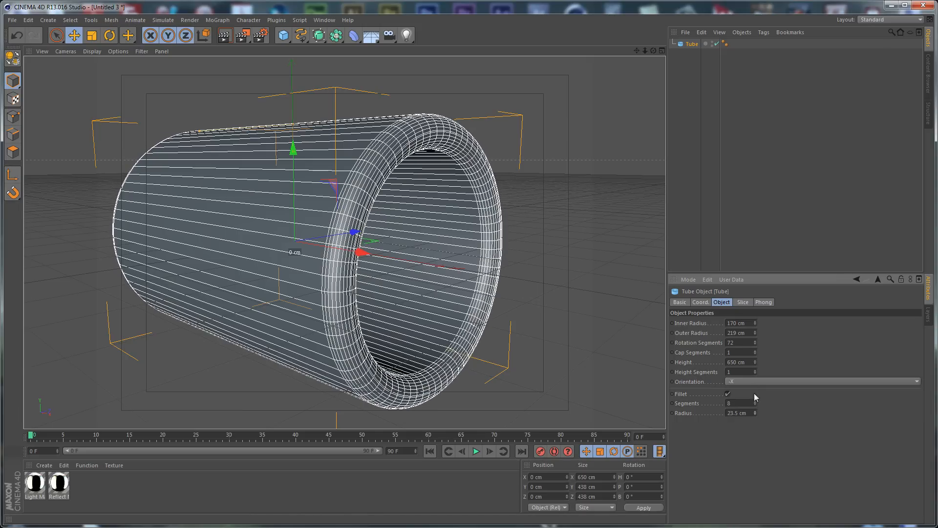
double_click(736, 332)
type("180")
key("Return")
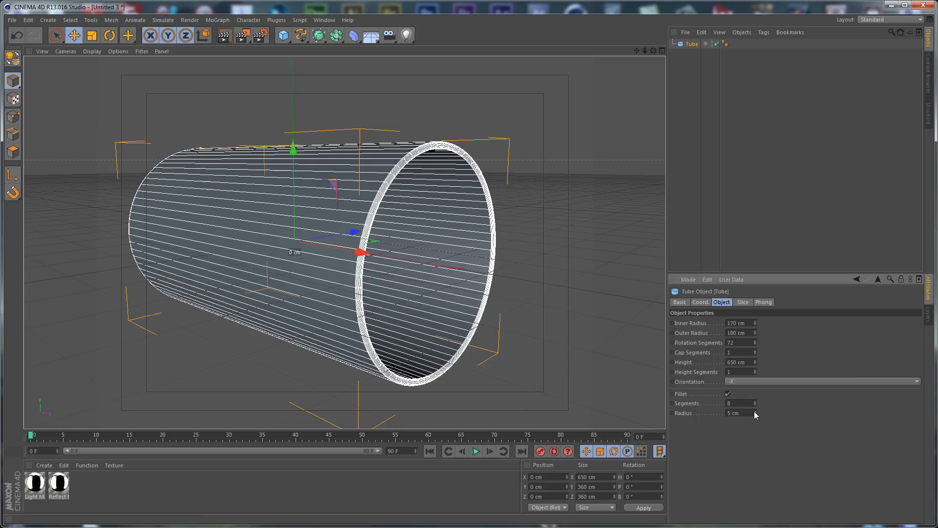
Step: Set the tube's fillet radius to 2.5 cm and inspect the rounded rim up close
double_click(734, 413)
type("2.5")
key("Return")
scroll(517, 253, "up", 10)
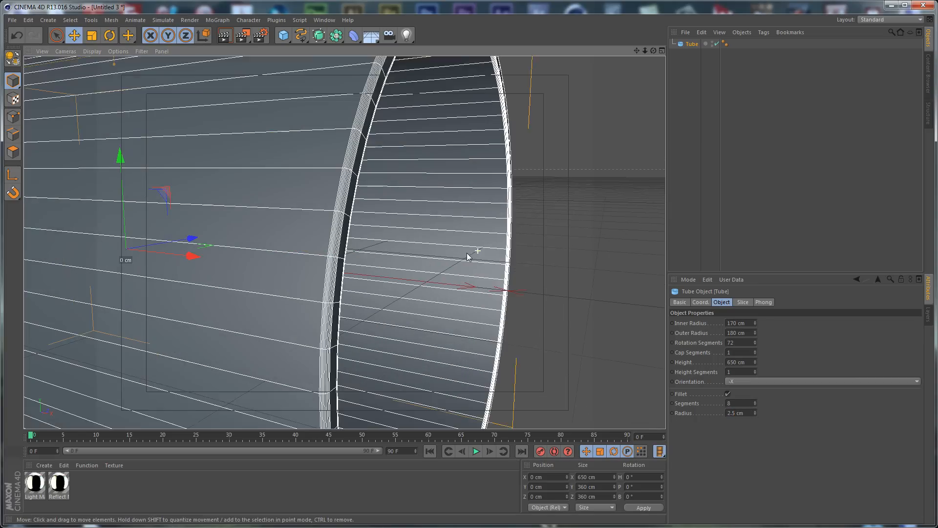
left_click_drag(381, 285, 409, 250, "alt")
left_click_drag(486, 216, 429, 236, "alt")
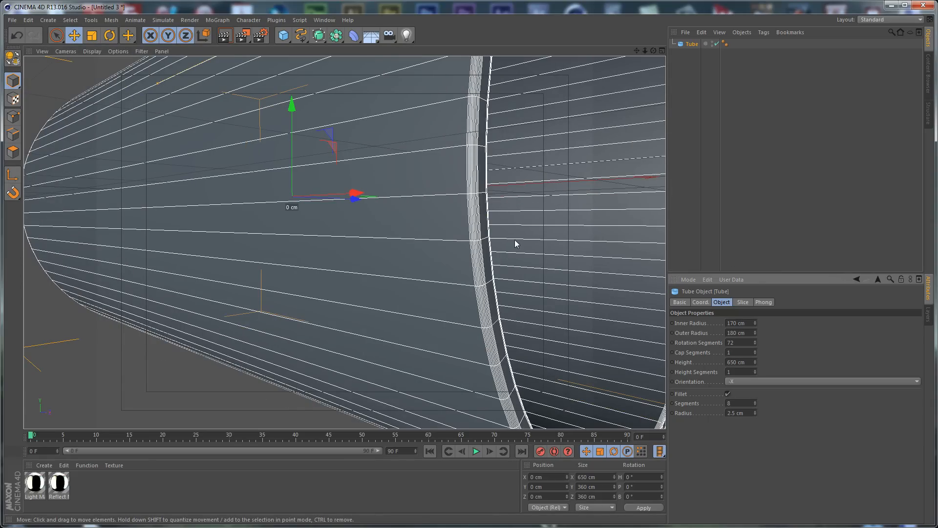
scroll(439, 245, "down", 10)
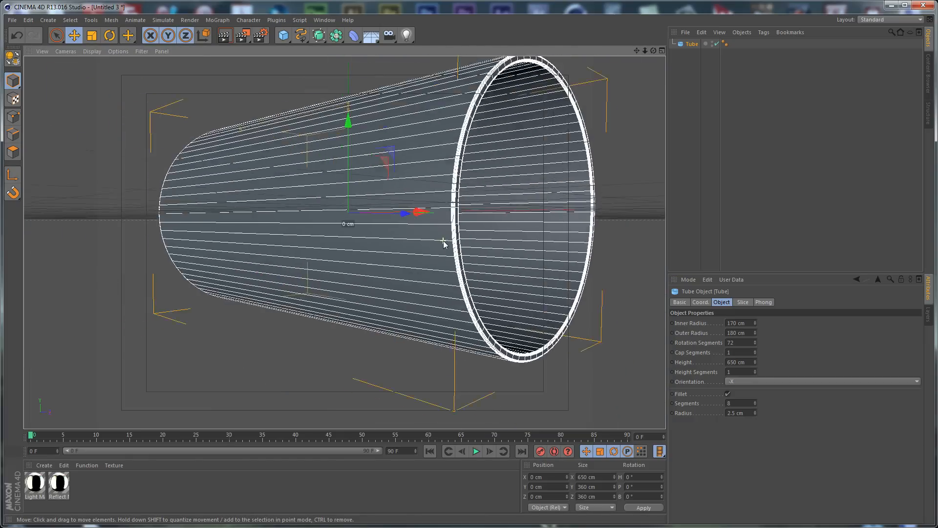
Step: Rename the tube object to Body
left_click_drag(442, 244, 492, 270, "alt")
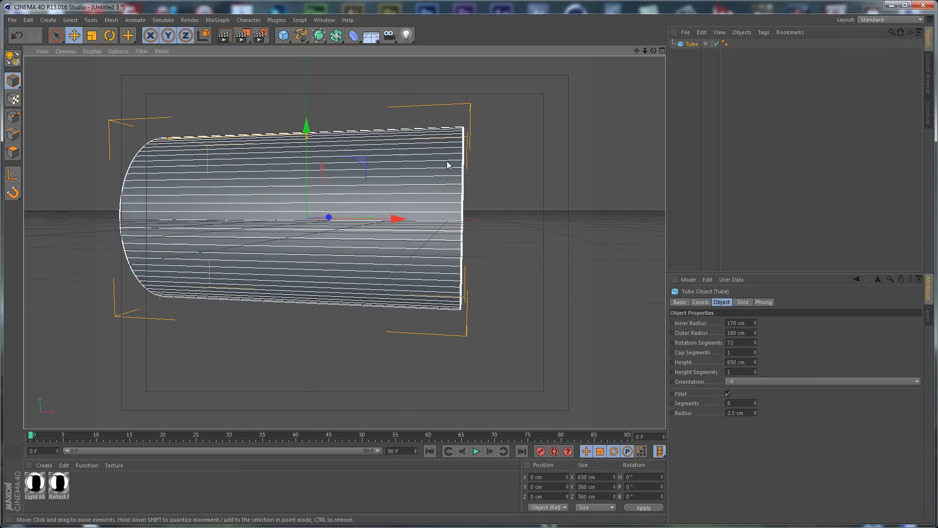
double_click(694, 44)
type("Body")
key("Return")
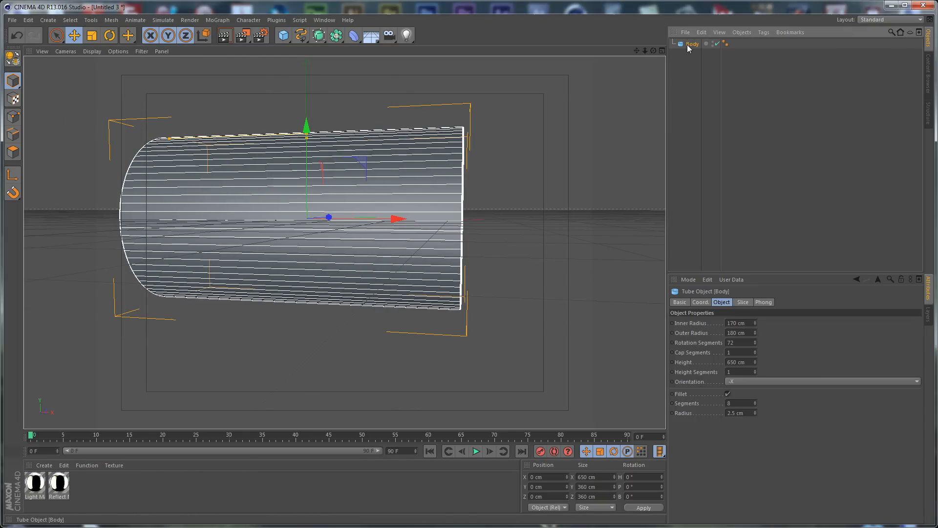
Step: Add a cylinder primitive and set its orientation to -X so it lines up with the body
left_click(283, 37)
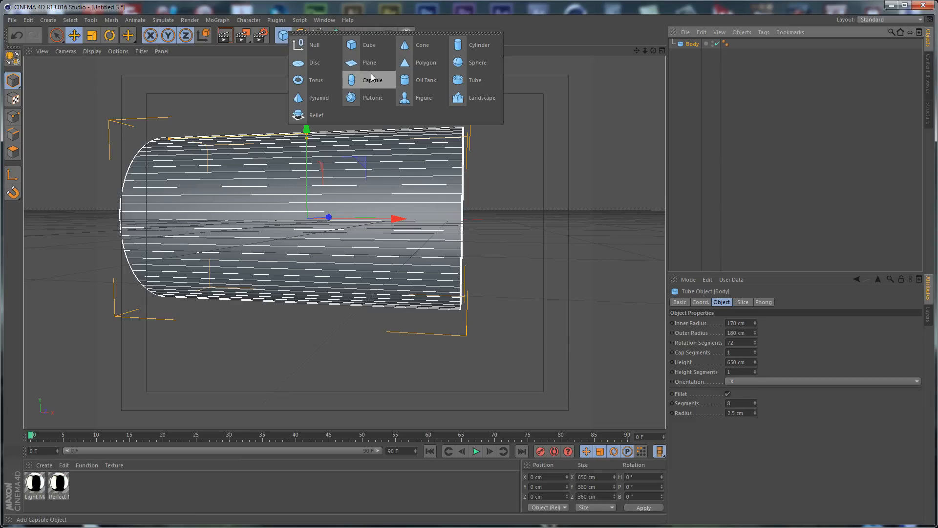
left_click(470, 49)
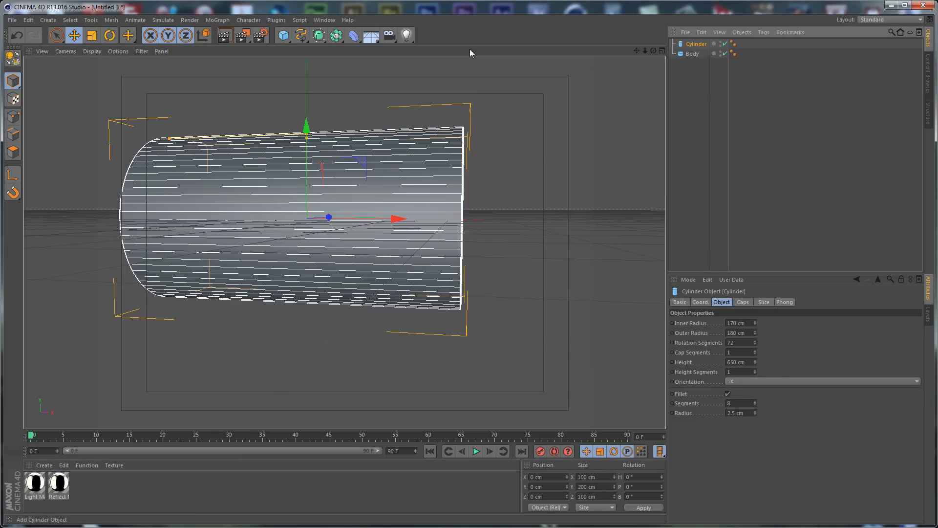
left_click_drag(461, 161, 349, 166, "alt")
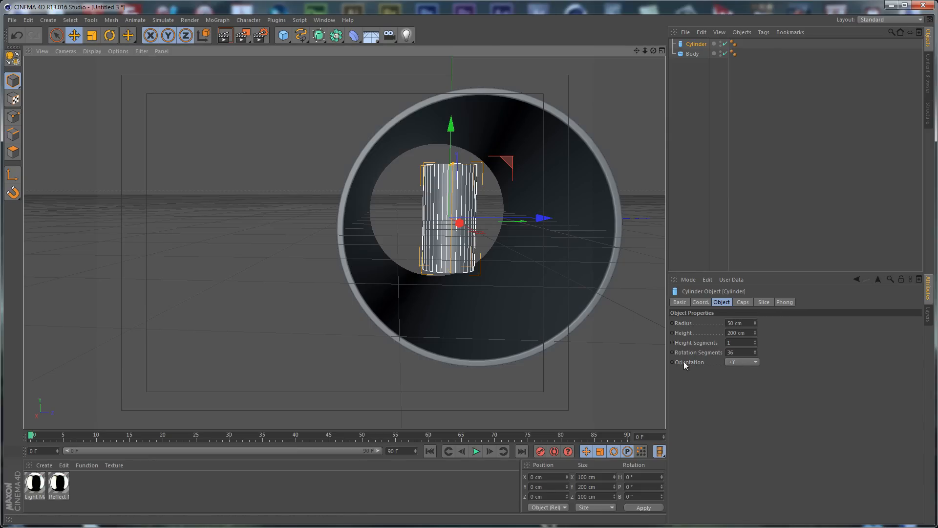
left_click(741, 362)
left_click(741, 378)
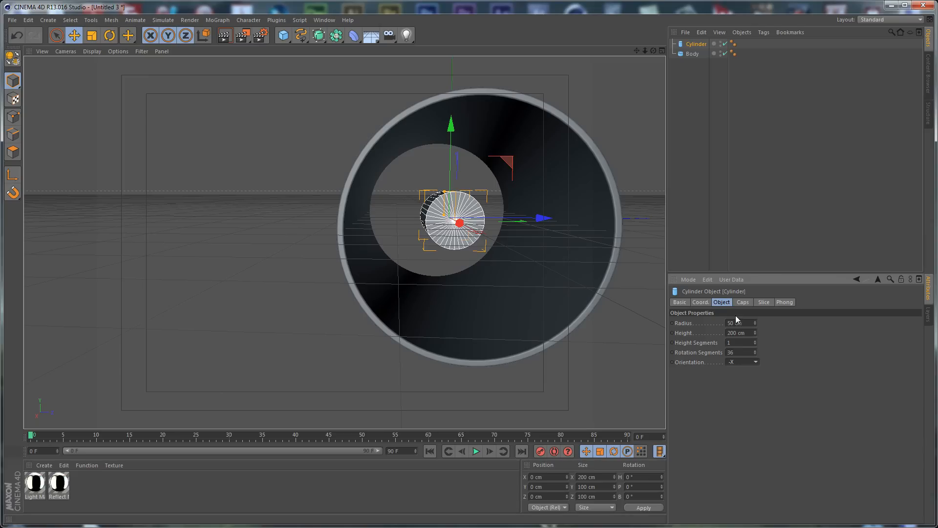
Step: Set the cylinder's radius to 180 cm and its height to 20 cm
left_click(746, 322)
type("180")
key("Return")
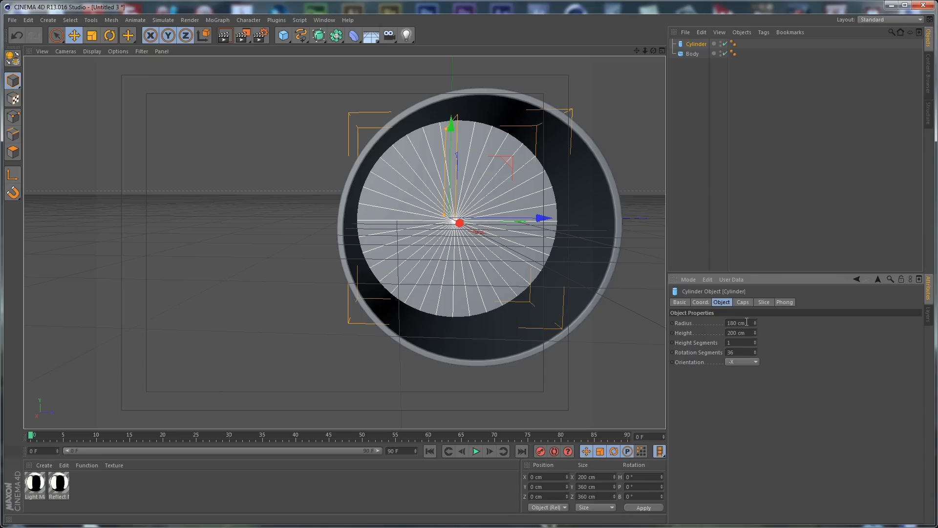
left_click(750, 331)
type("20")
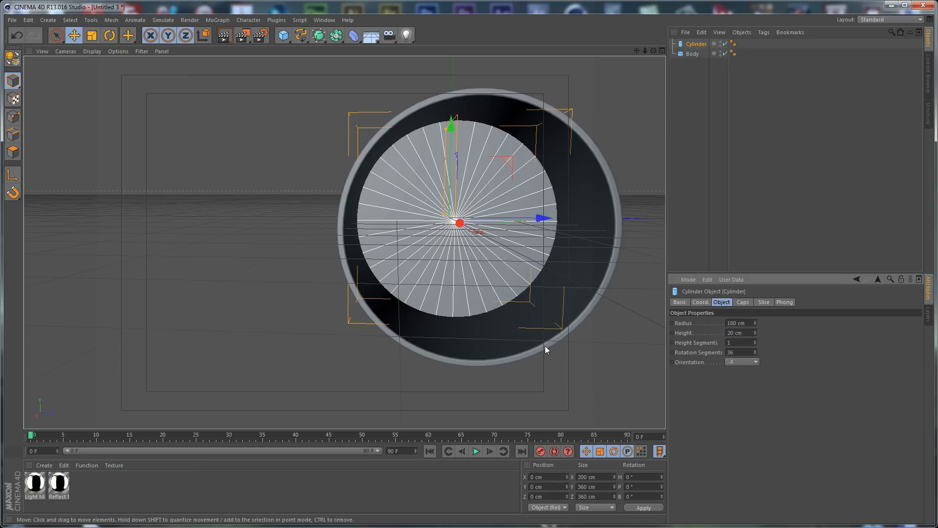
key("Return")
Step: Set the cylinder's height segments to 5 and its rotation segments to 72
left_click_drag(499, 275, 614, 276, "alt")
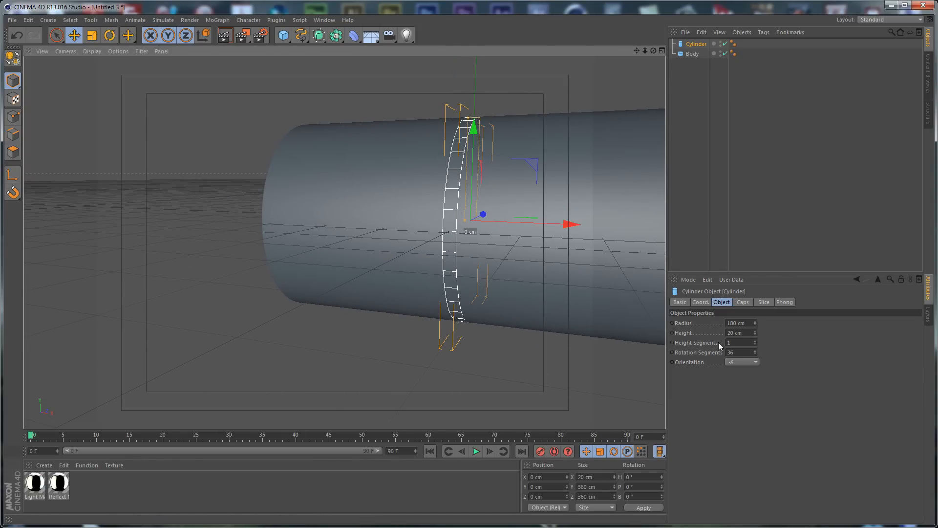
left_click(740, 342)
type("0")
key("Return")
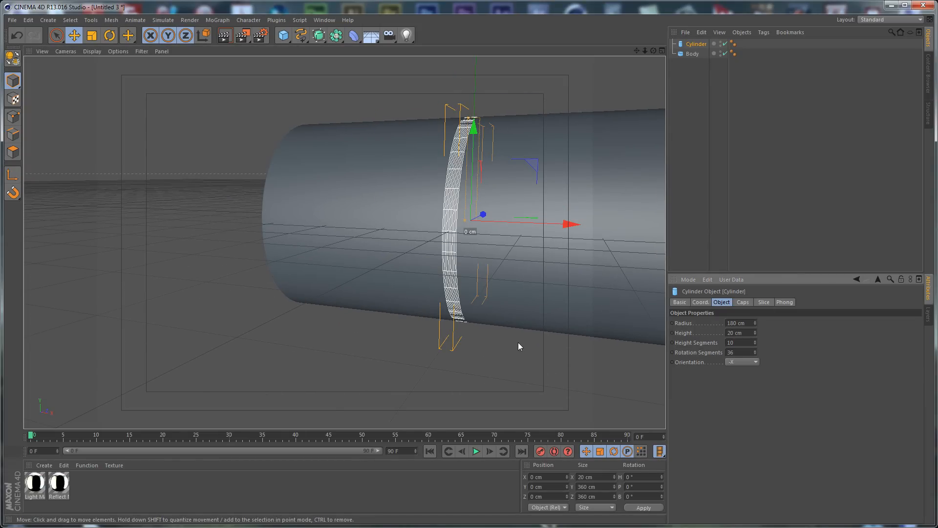
double_click(735, 342)
type("5")
key("Return")
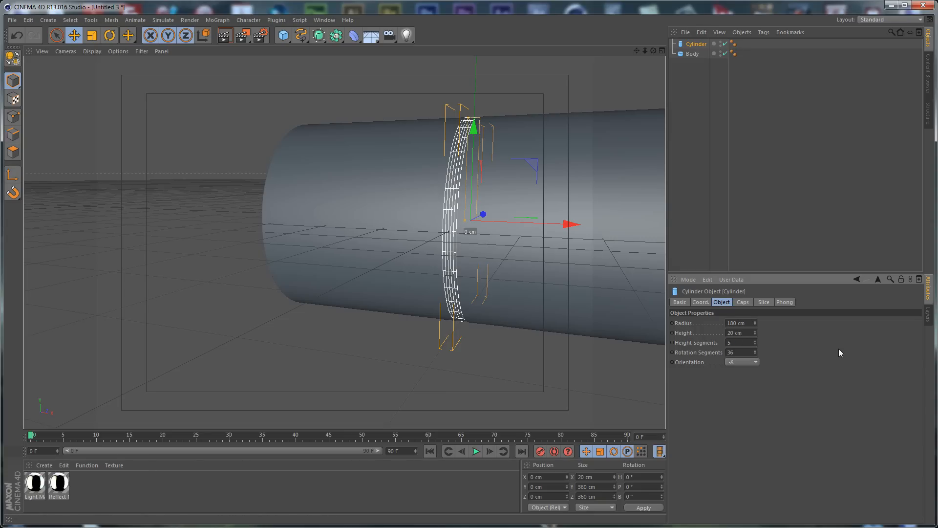
double_click(746, 352)
type("7")
key("Return")
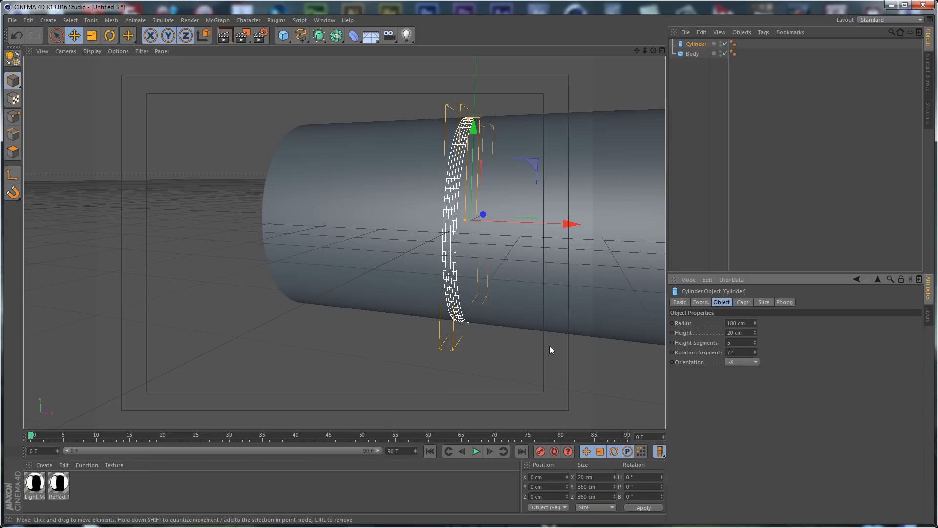
Step: Fillet the thin cylinder's caps with a 6 cm radius and move it out of the body to about X -477 cm
left_click(745, 302)
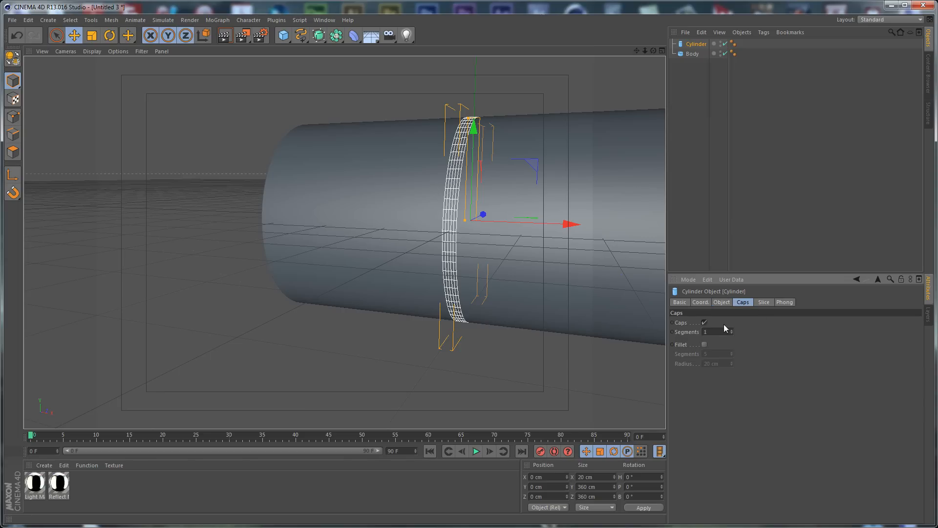
left_click(704, 344)
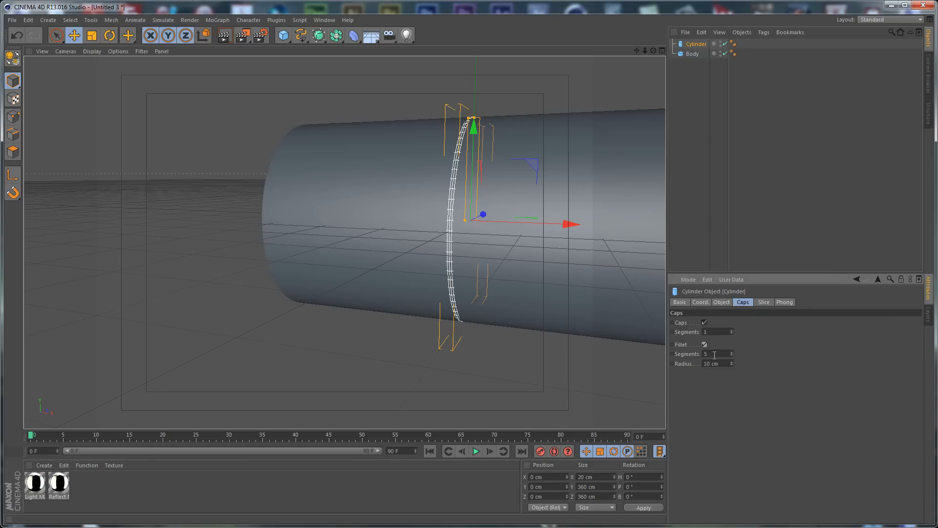
left_click_drag(567, 224, 332, 229)
left_click_drag(97, 199, 371, 211, "alt")
left_click_drag(731, 363, 733, 365)
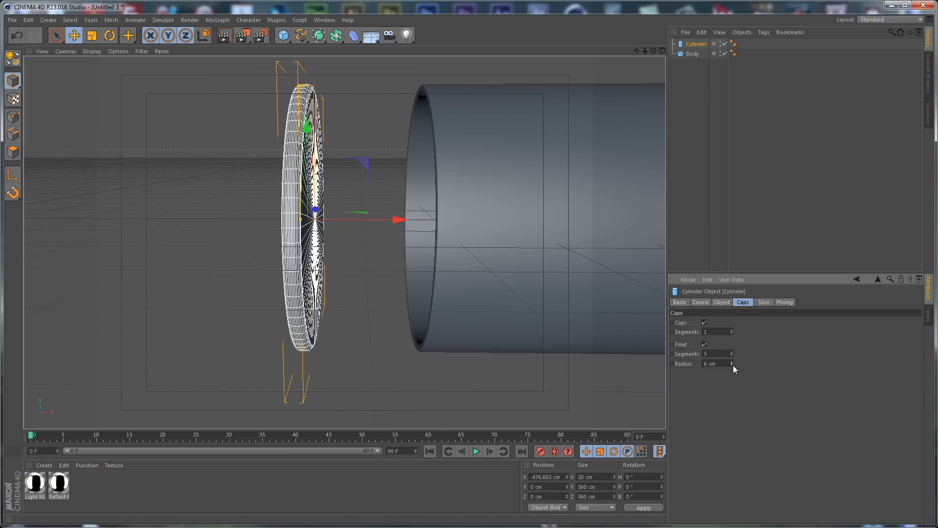
Step: Move the thin cylinder along X against the body's back end, at about X -335 cm
left_click_drag(523, 312, 412, 286, "alt")
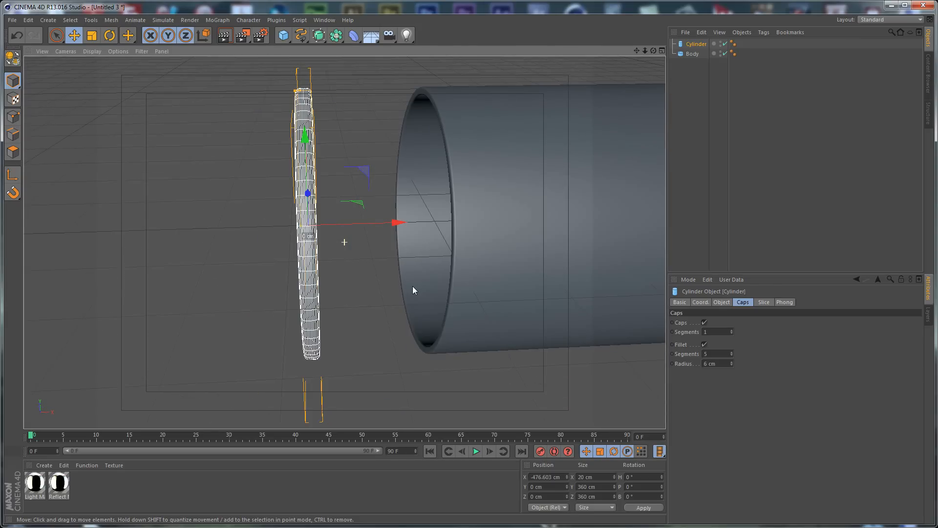
left_click_drag(396, 221, 453, 221)
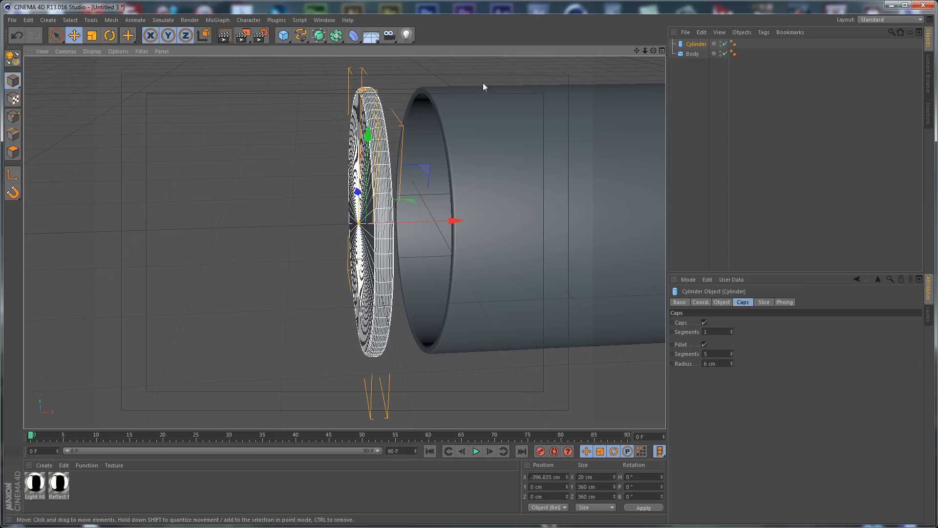
middle_click(497, 130)
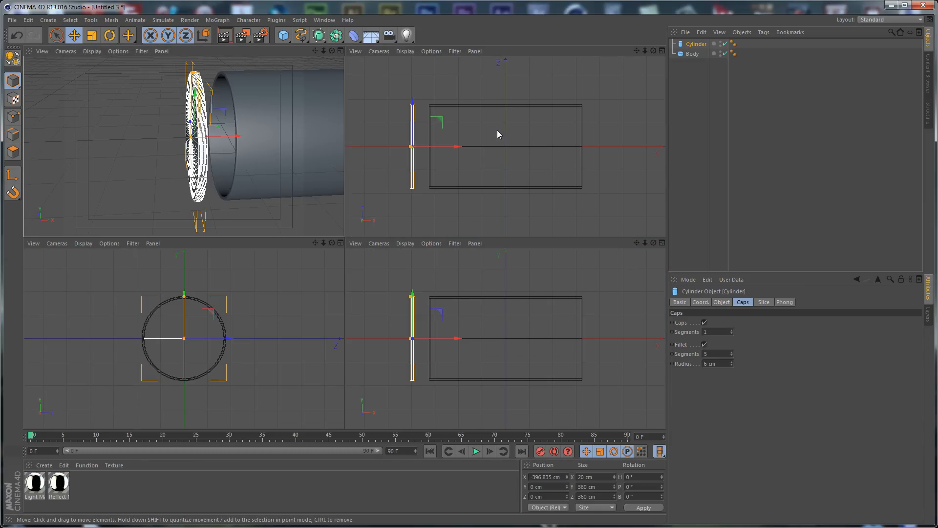
middle_click(465, 102)
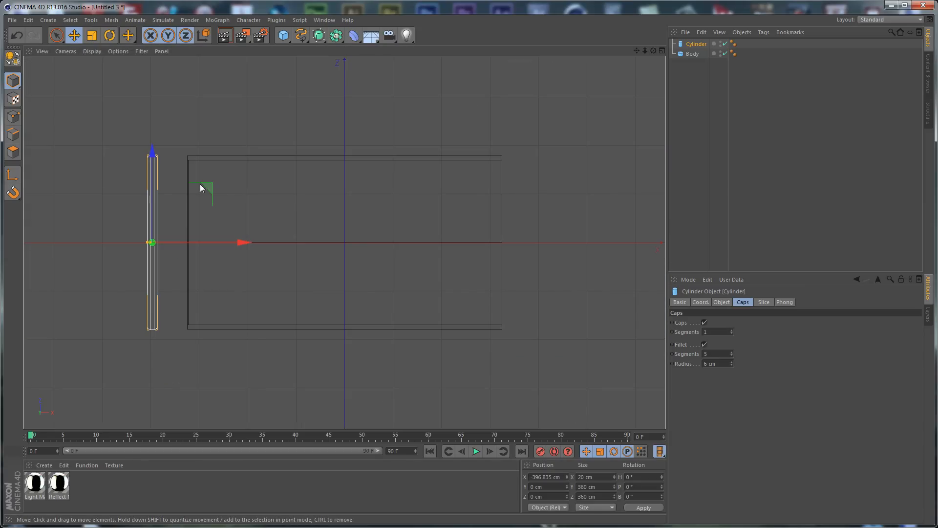
scroll(202, 180, "up", 3)
scroll(201, 176, "up", 2)
left_click_drag(196, 318, 259, 318)
scroll(177, 251, "up", 3)
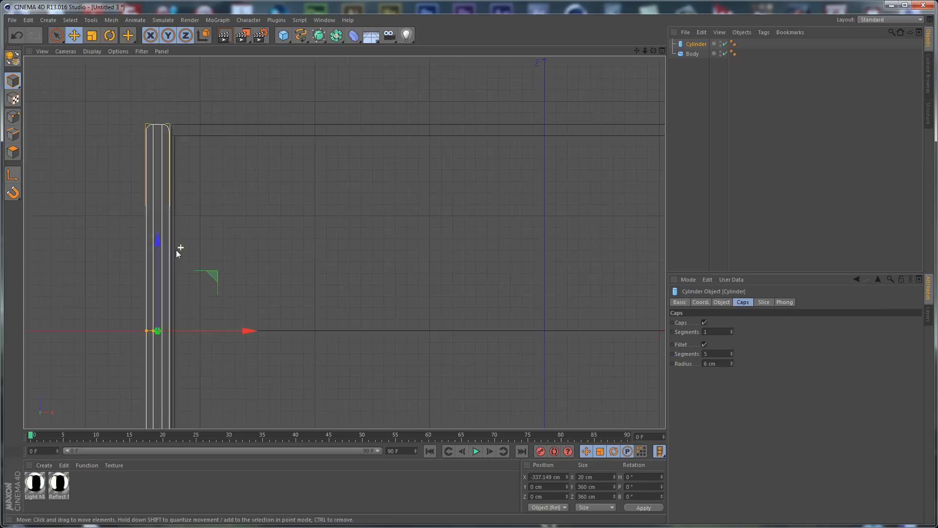
middle_click_drag(184, 362, 266, 209, "alt")
scroll(270, 206, "up", 3)
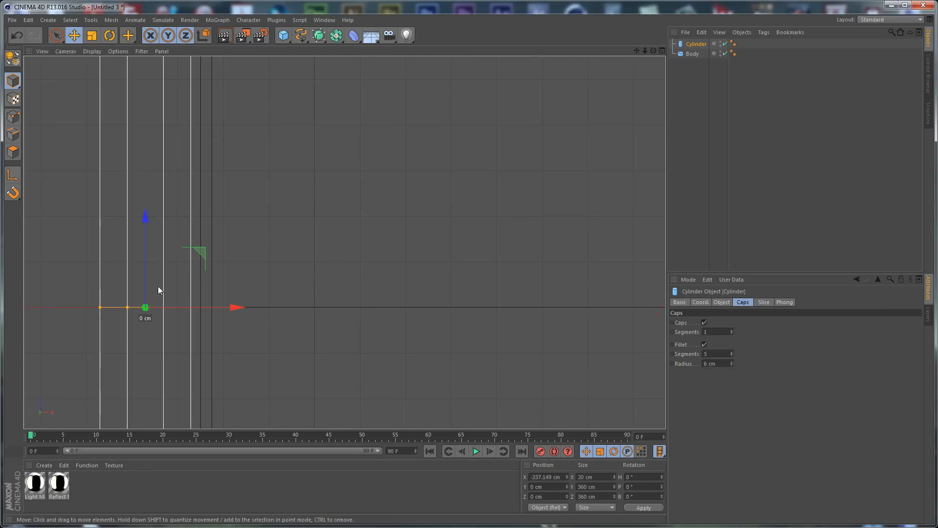
left_click_drag(225, 307, 242, 309)
scroll(304, 201, "down", 3)
middle_click_drag(320, 191, 432, 171, "alt")
scroll(453, 166, "down", 6)
middle_click_drag(489, 197, 341, 241, "alt")
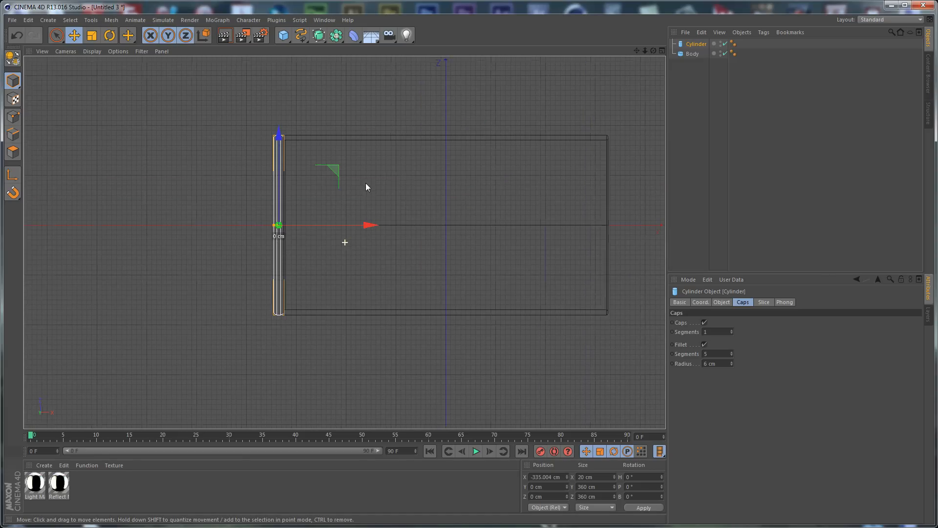
Step: Rename the thin cylinder to Back Cap
double_click(696, 44)
type("Back Cap")
key("Return")
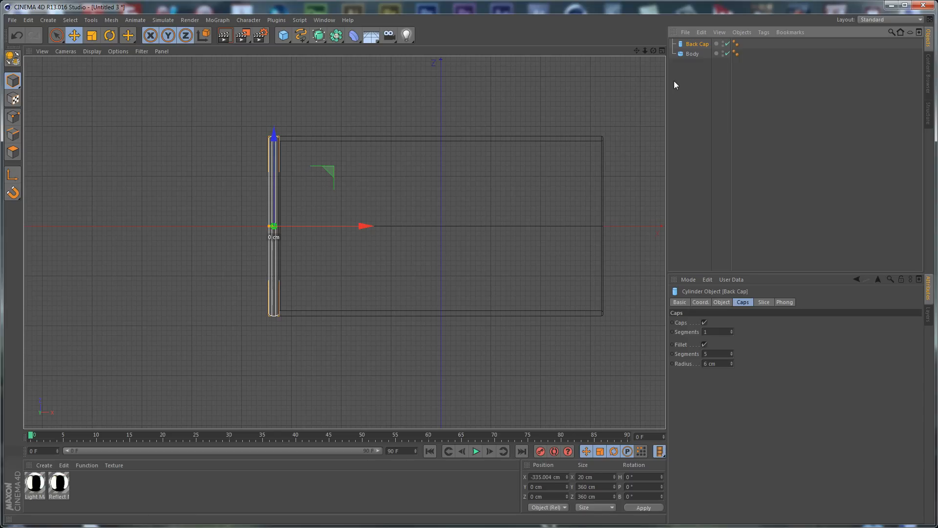
Step: Duplicate the Back Cap and rename the copy to Front Cap
key("ctrl+c")
key("ctrl+v")
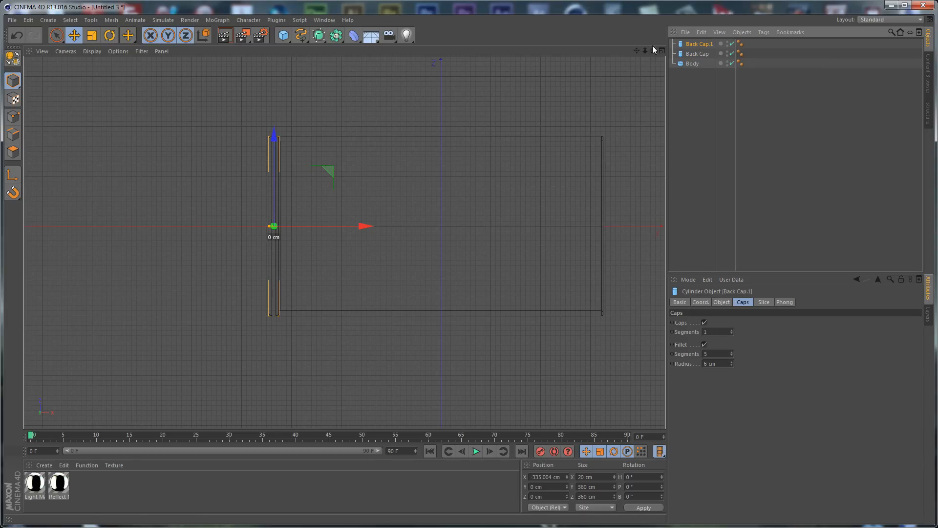
double_click(701, 44)
type("Front Cap")
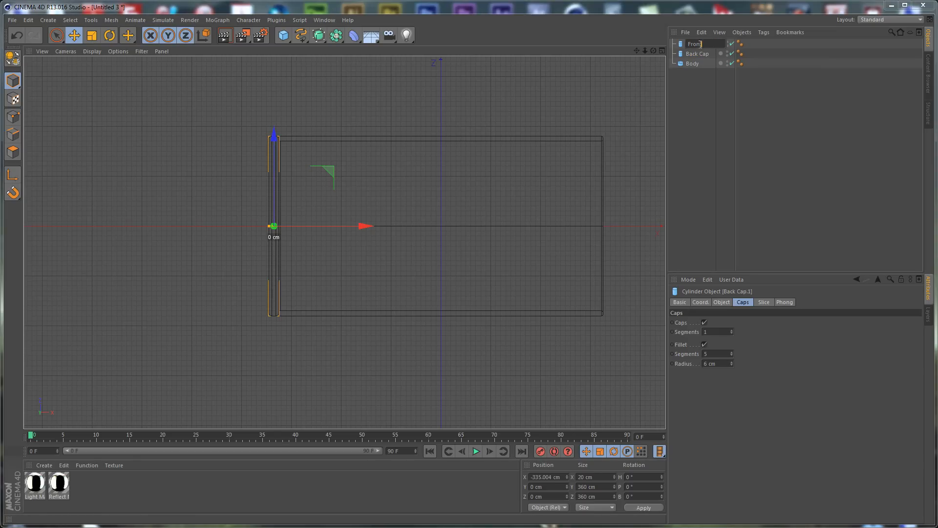
key("Return")
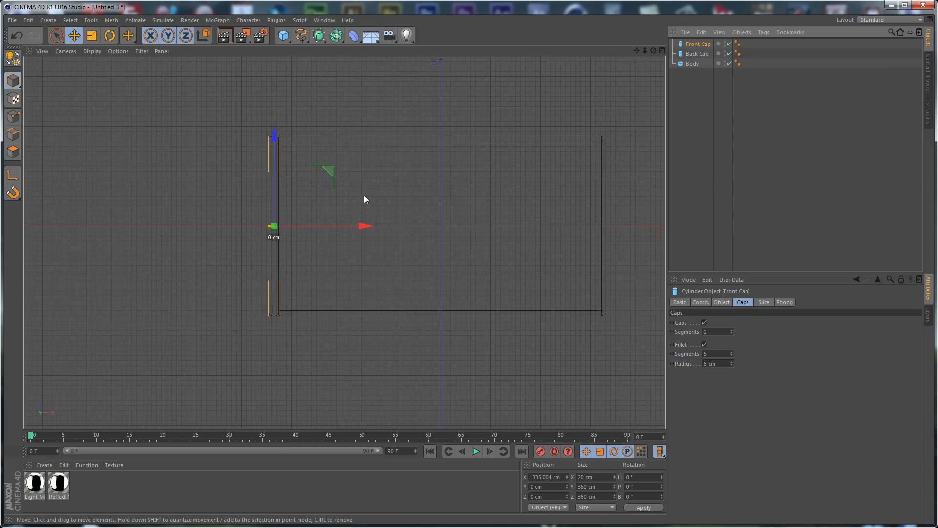
Step: Move the Front Cap along X against the body's opposite end, at about X 335 cm
left_click_drag(366, 226, 565, 227)
middle_click_drag(542, 166, 443, 182, "alt")
scroll(429, 205, "up", 6)
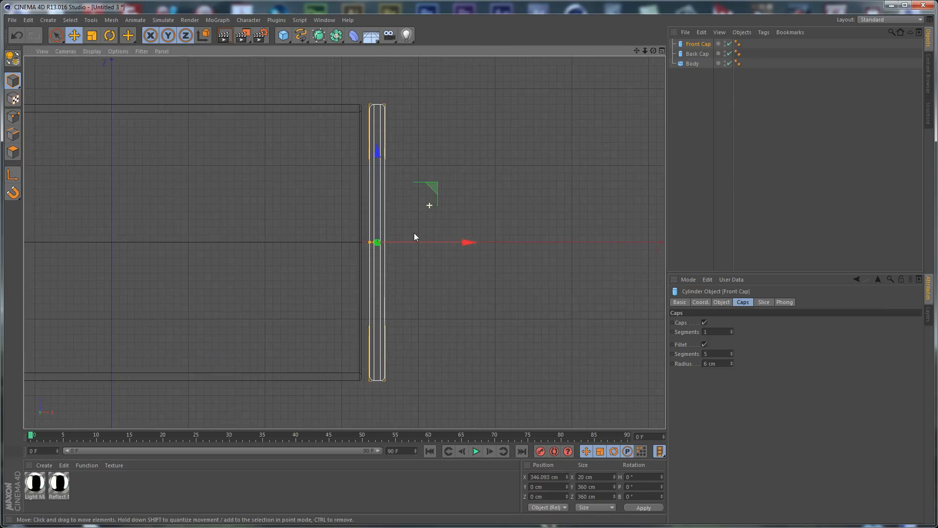
scroll(294, 234, "up", 4)
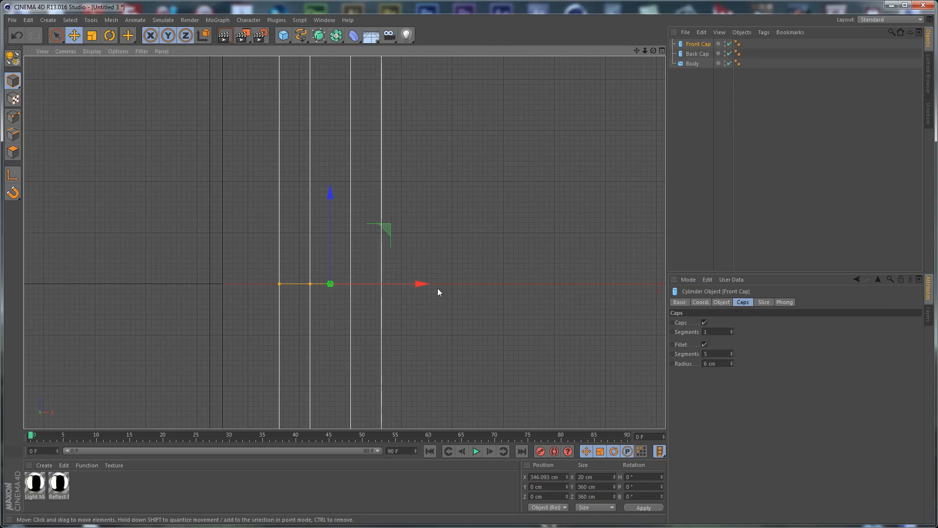
left_click_drag(417, 283, 369, 288)
scroll(374, 243, "down", 3)
scroll(373, 243, "down", 10)
middle_click_drag(308, 186, 432, 180, "alt")
middle_click(410, 153)
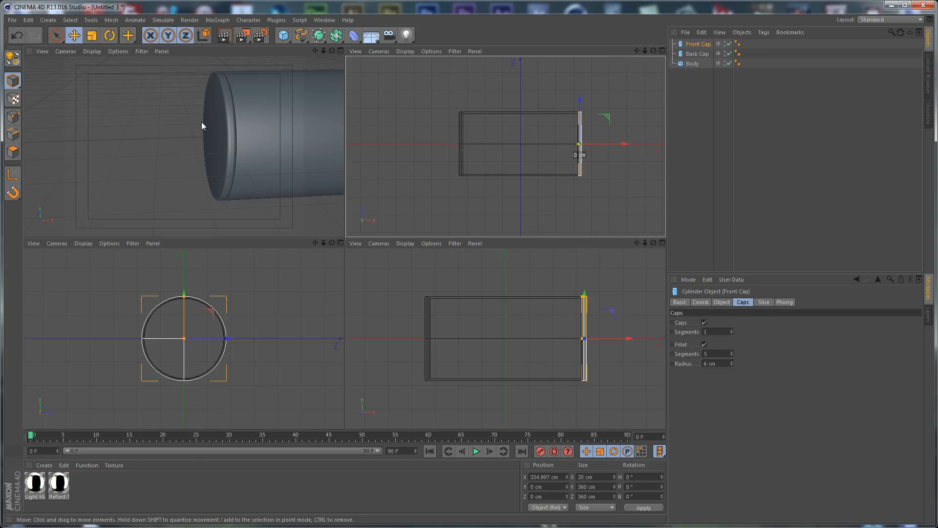
middle_click(201, 123)
middle_click_drag(508, 148, 132, 150, "alt")
left_click_drag(131, 146, 491, 138, "alt")
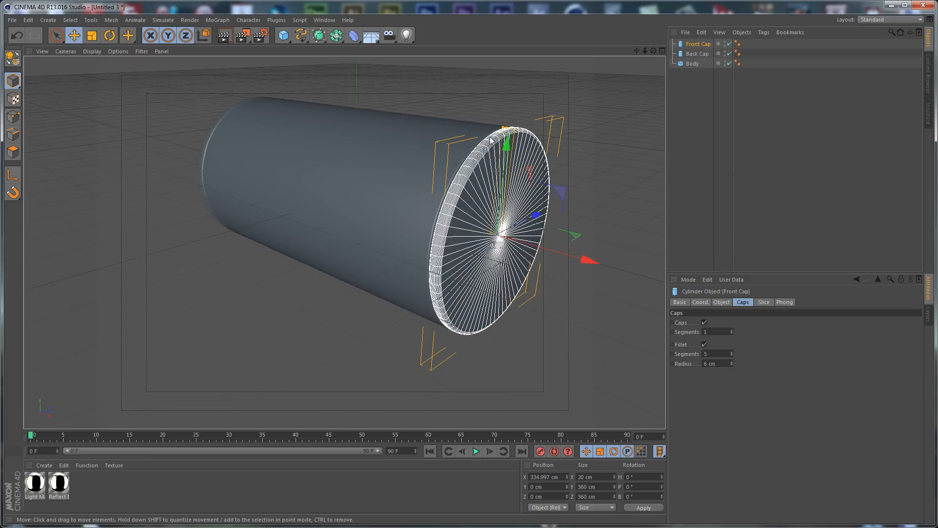
Step: Add a new cylinder primitive with orientation -X and move it in front of the Front Cap, to about X 467 cm
left_click(702, 102)
left_click(284, 35)
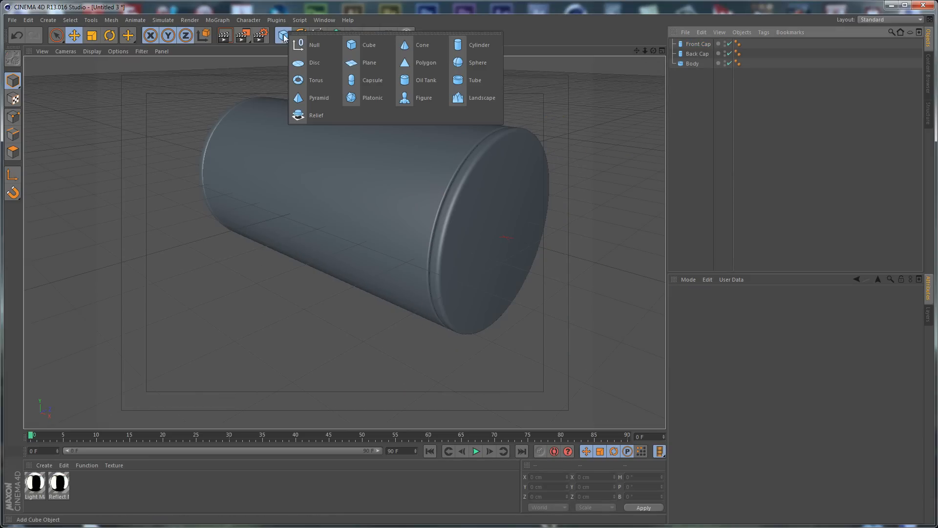
left_click(465, 49)
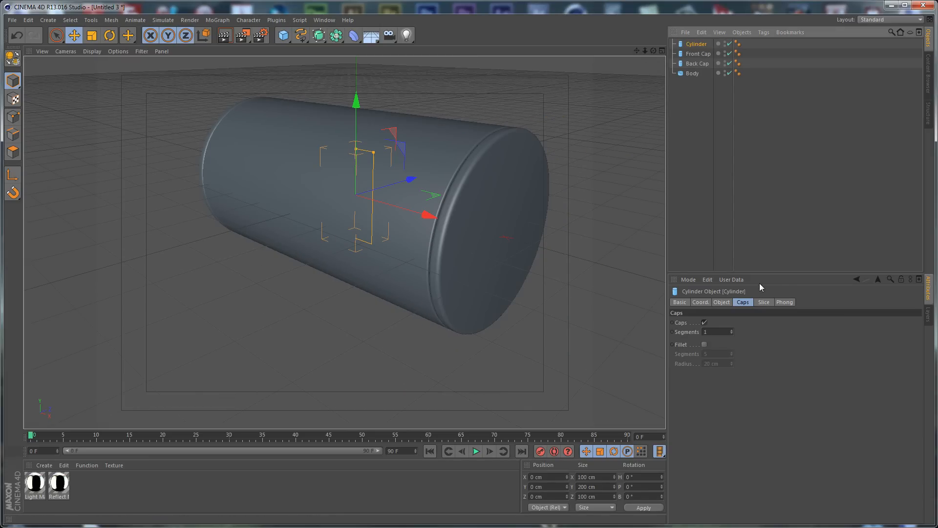
left_click(722, 302)
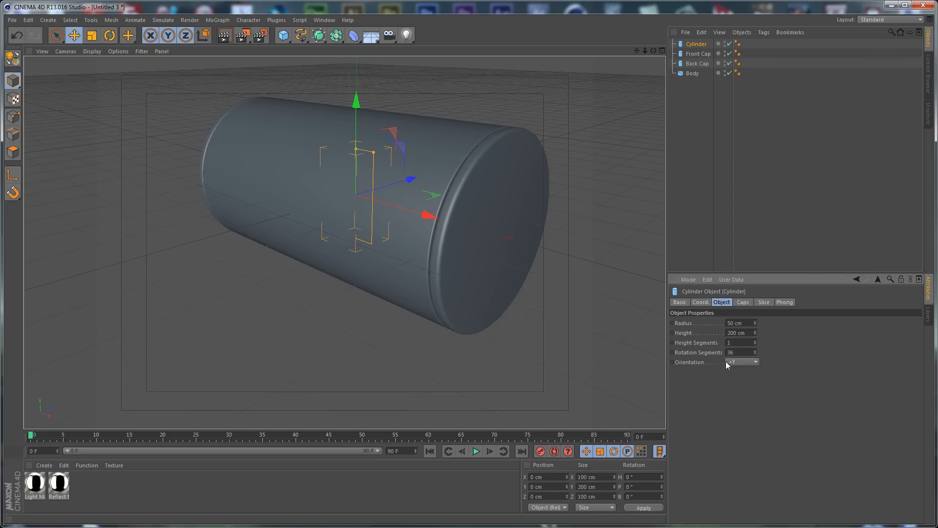
left_click(740, 384)
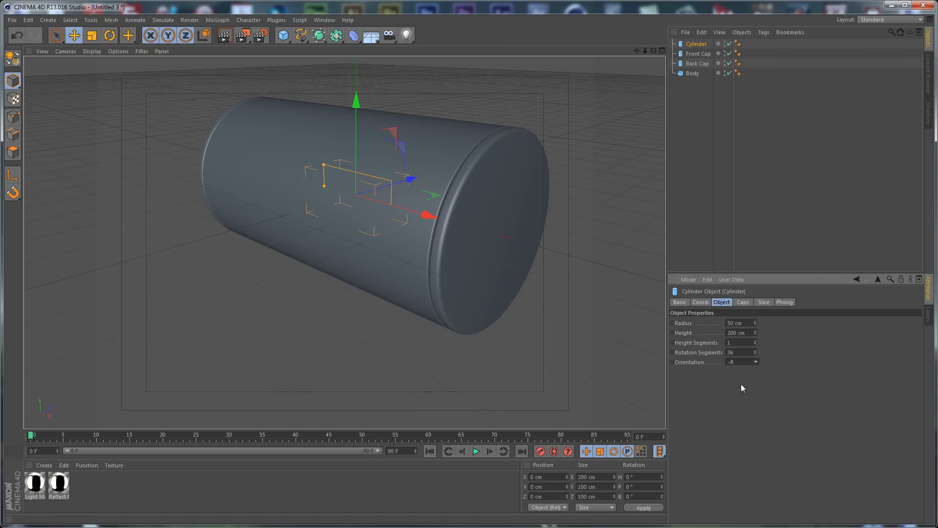
left_click_drag(428, 213, 708, 283)
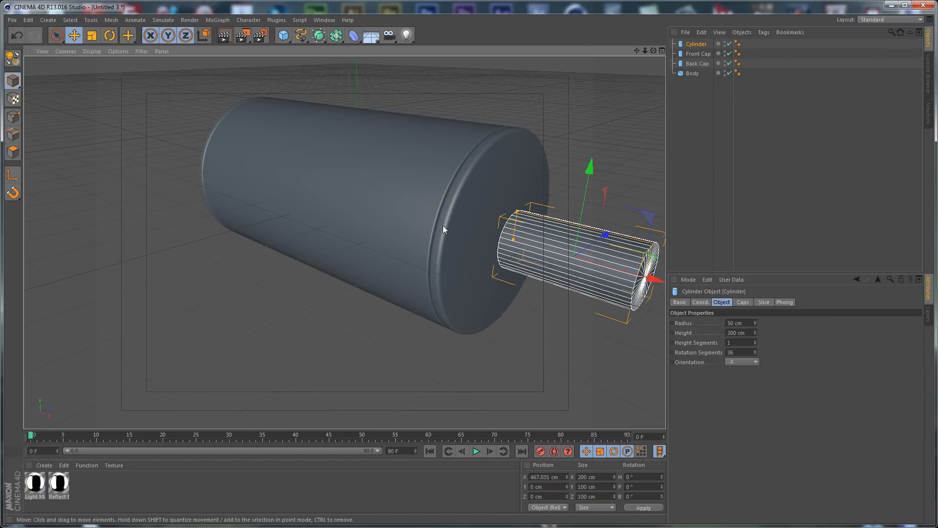
Step: Set the new cylinder's radius to 80 cm and its height to 40 cm
left_click(747, 323)
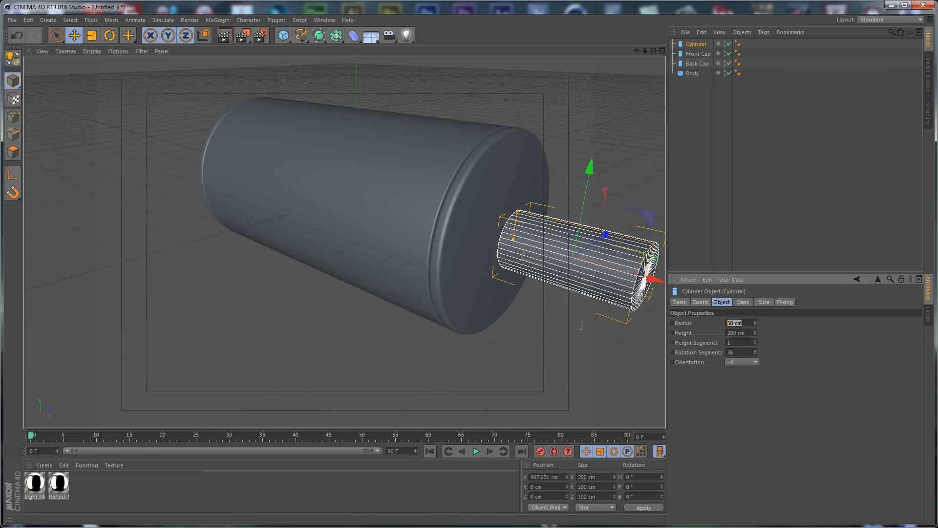
type("80")
key("Return")
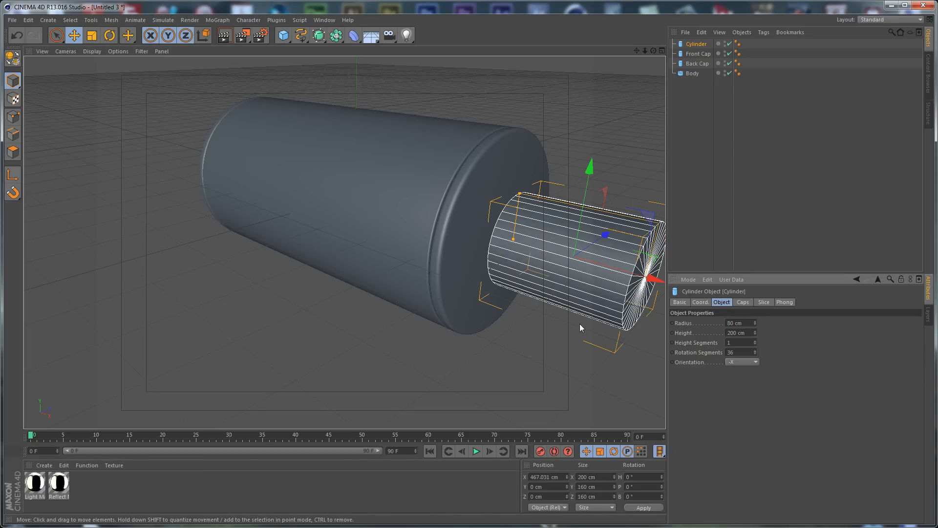
left_click_drag(484, 236, 365, 215, "alt")
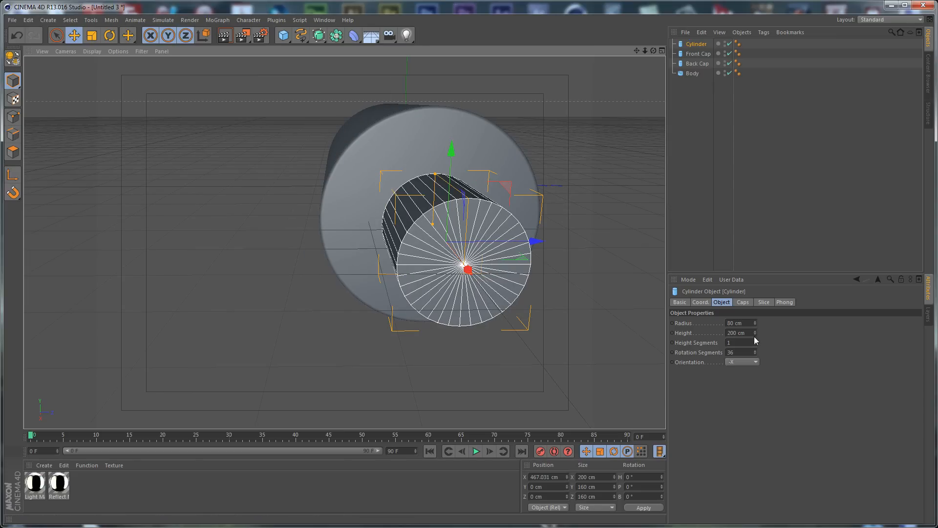
double_click(738, 332)
type("40")
key("Return")
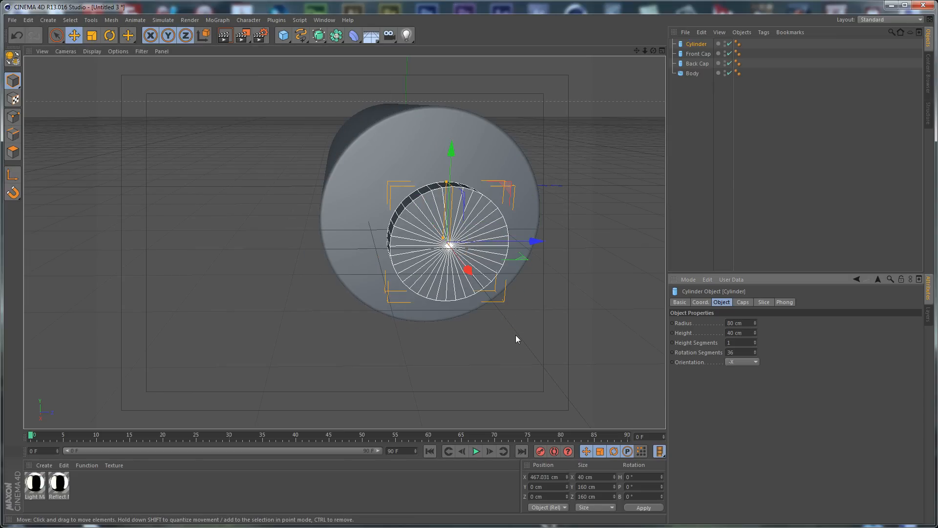
Step: Set the small front cylinder's height segments to 3 and its rotation segments to 72
mouse_move(315, 260)
left_mouse_down("alt")
mouse_move(512, 250)
mouse_move(482, 223)
mouse_move(328, 215)
left_mouse_up("alt")
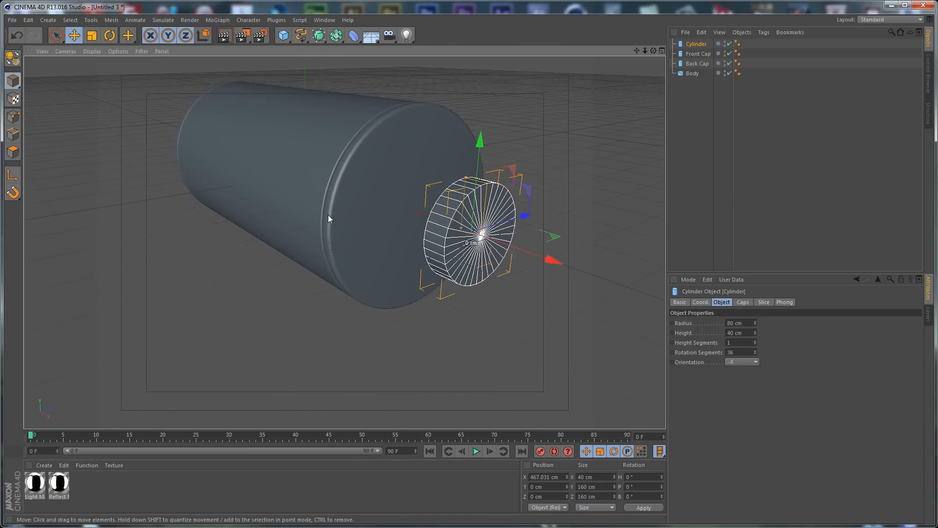
double_click(740, 342)
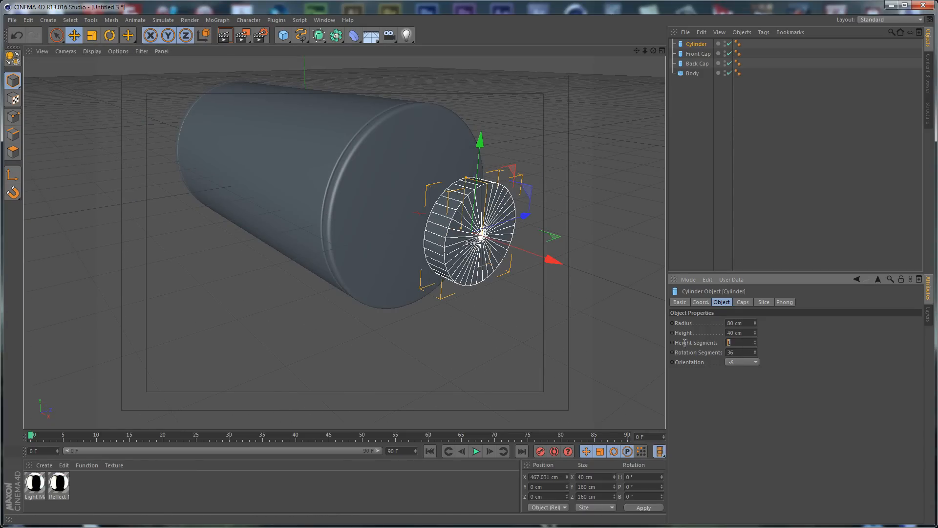
type("3")
key("Return")
double_click(751, 351)
type("72")
key("Return")
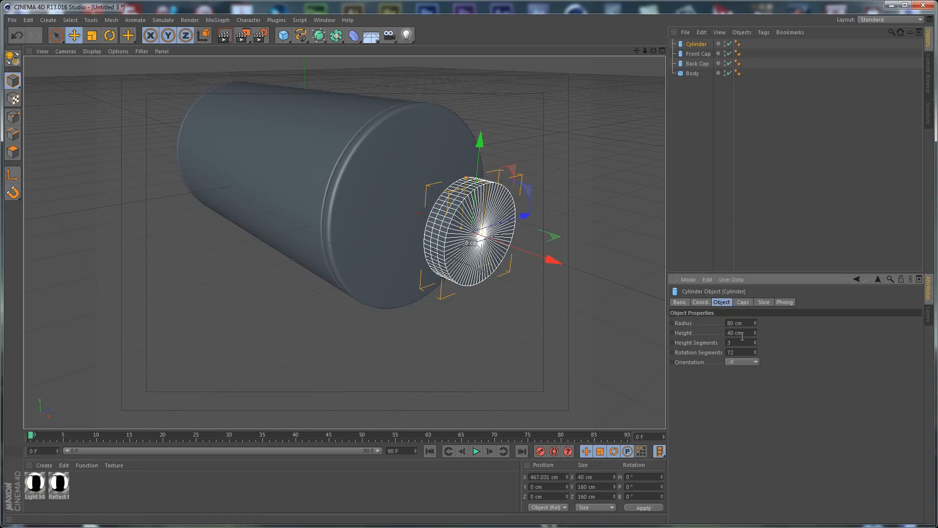
Step: Fillet the small front cylinder's caps with a 5 cm radius
left_click(744, 302)
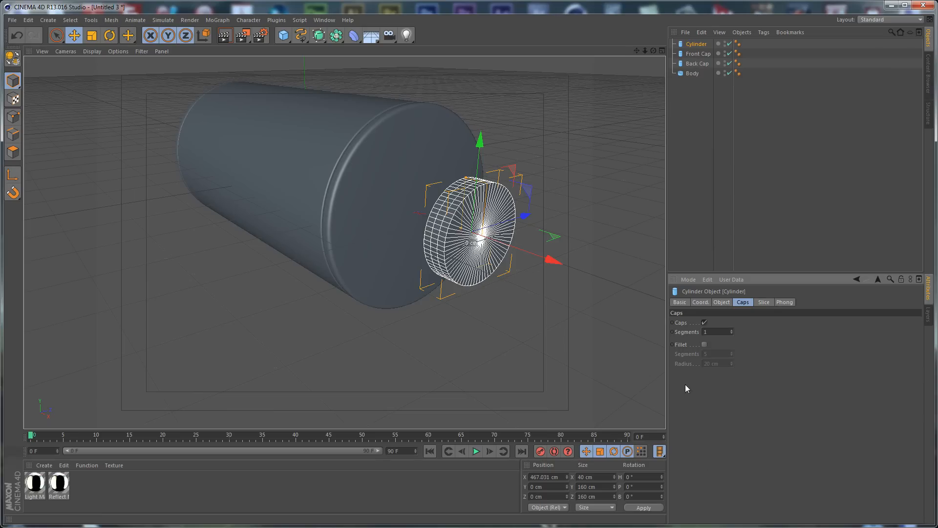
left_click(704, 345)
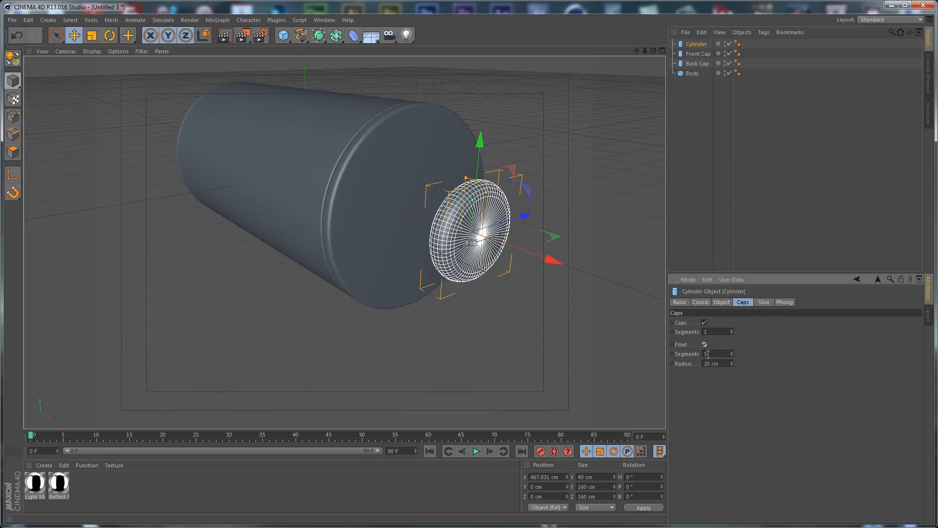
double_click(724, 362)
type("5")
key("Return")
scroll(443, 237, "up", 3)
left_click_drag(443, 237, 549, 257, "alt")
Step: Move the small cylinder along X against the outer face of the Front Cap, at about X 360 cm
middle_click(494, 137)
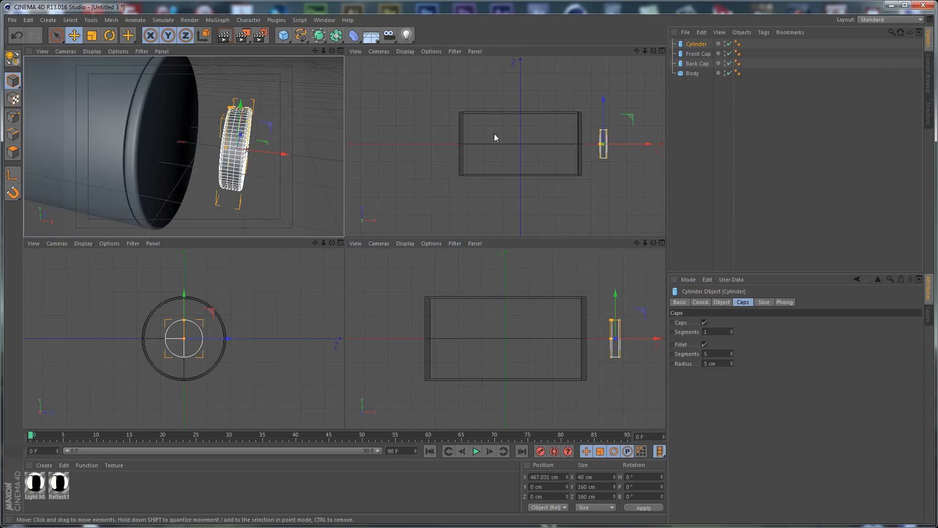
middle_click(552, 92)
middle_click_drag(571, 189, 447, 178, "alt")
scroll(401, 198, "up", 3)
scroll(400, 201, "up", 4)
left_click_drag(554, 287, 412, 292)
middle_click(500, 201)
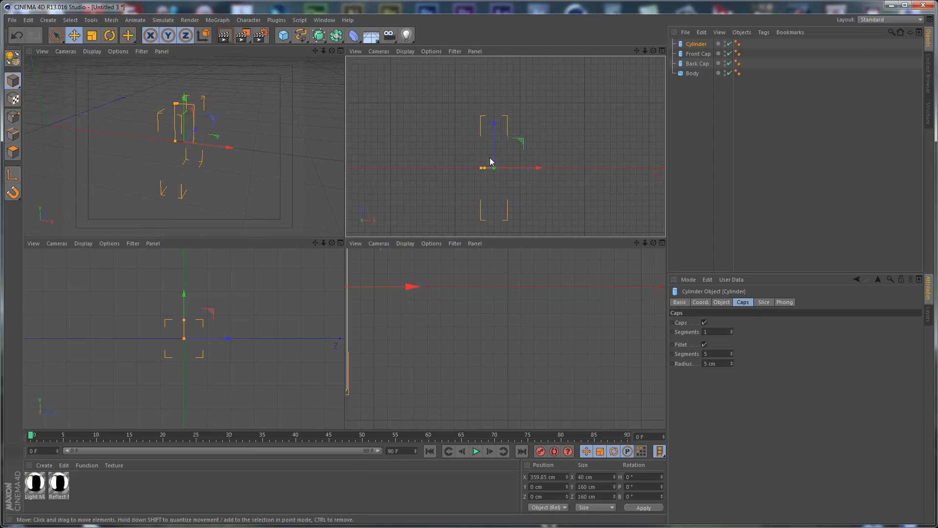
middle_click(251, 112)
scroll(468, 160, "down", 6)
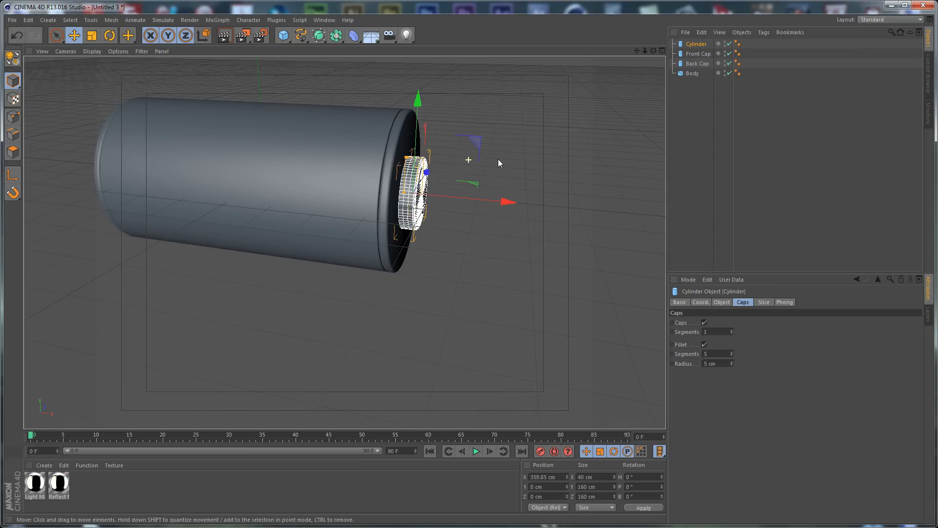
Step: Rename the small front cylinder "Front part"
left_click(501, 132)
left_click_drag(500, 137, 553, 173, "alt")
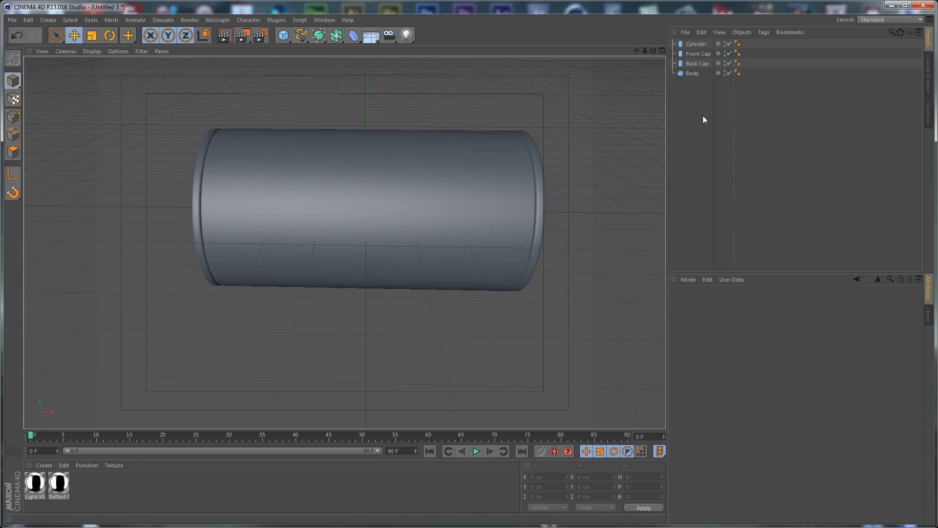
left_click(698, 43)
left_click_drag(493, 161, 396, 171, "alt")
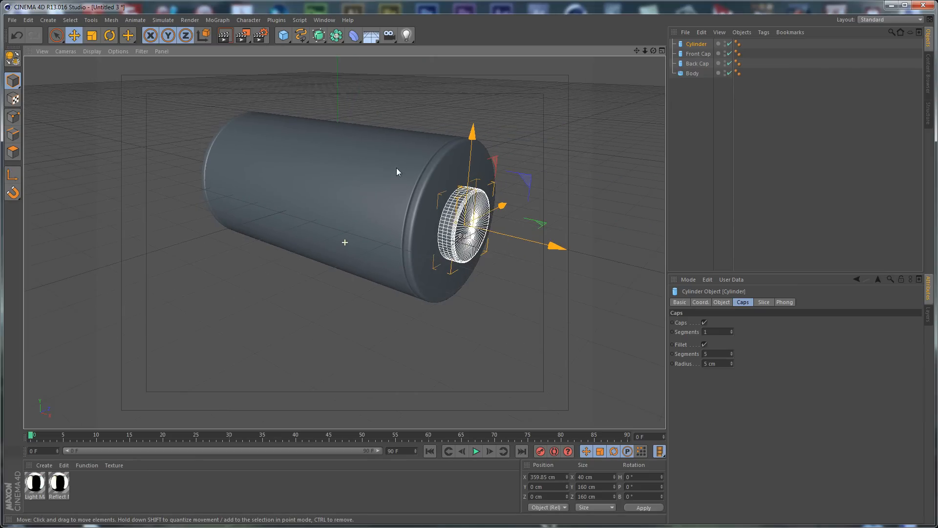
double_click(697, 44)
type("Front")
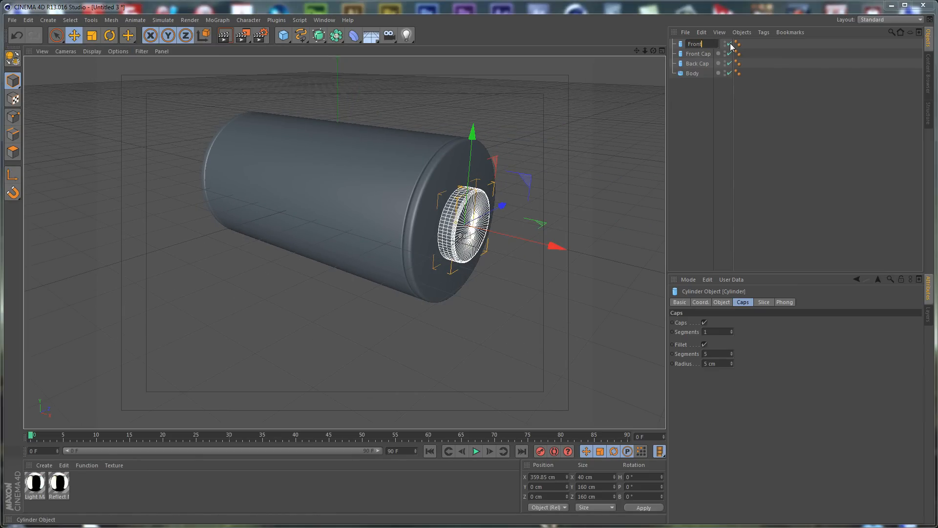
type(" part")
key("Return")
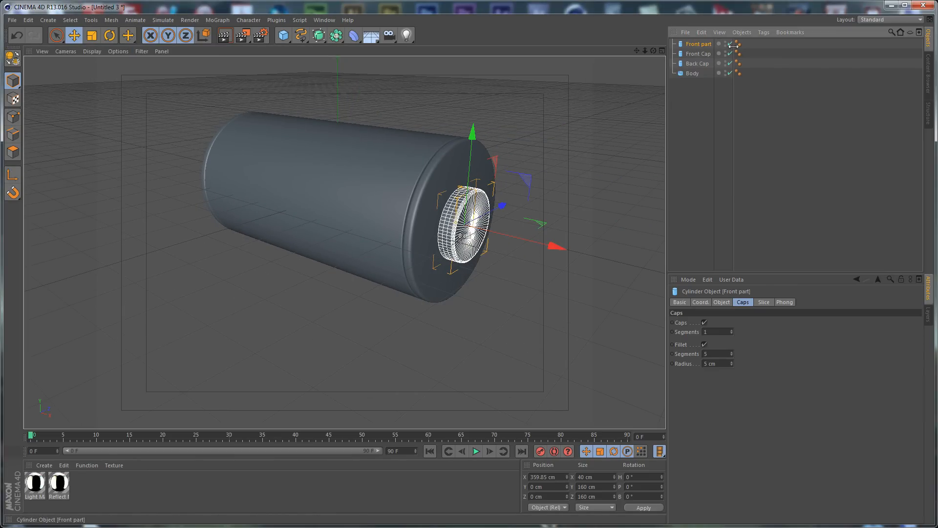
Step: Add a camera to the scene and look through it
left_click(450, 310)
left_click(389, 35)
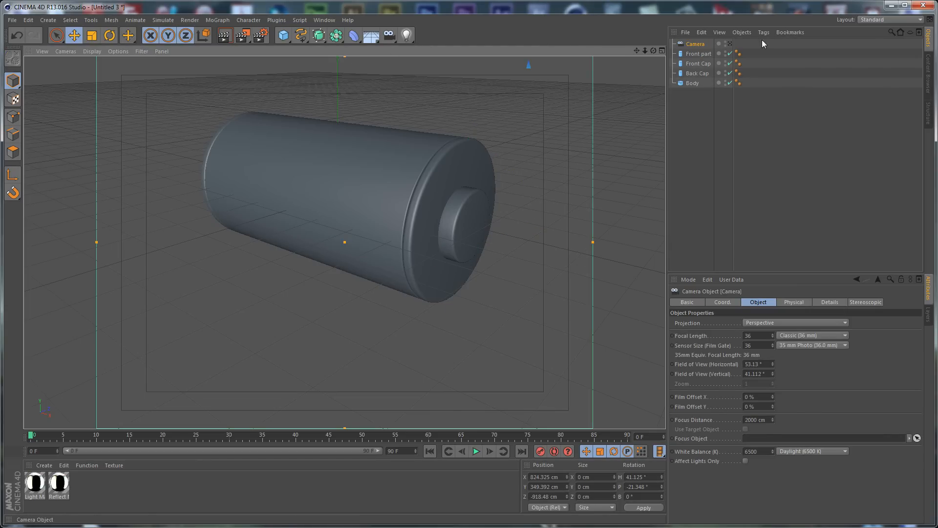
left_click(730, 44)
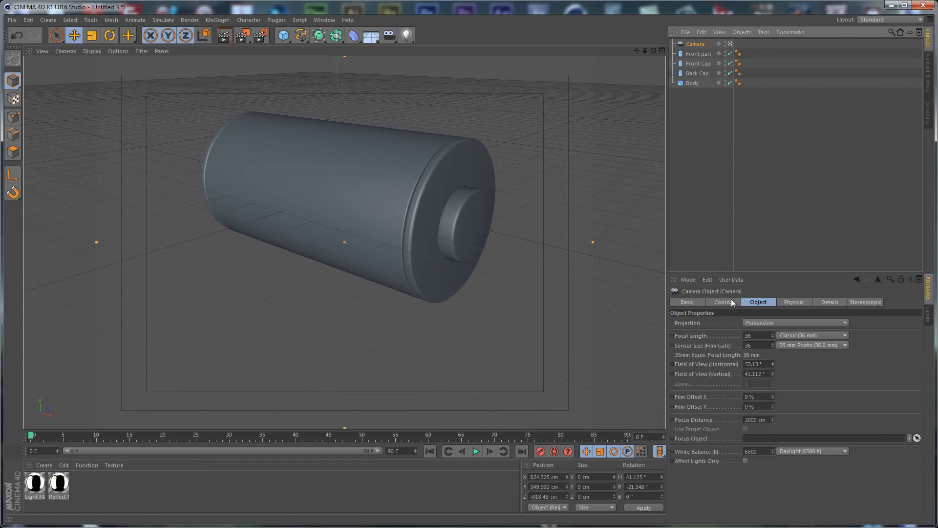
Step: Set the camera's X and Y positions to 0 cm and its heading and pitch to 0°
left_click(731, 301)
double_click(711, 322)
type("0")
key("Tab")
type("0")
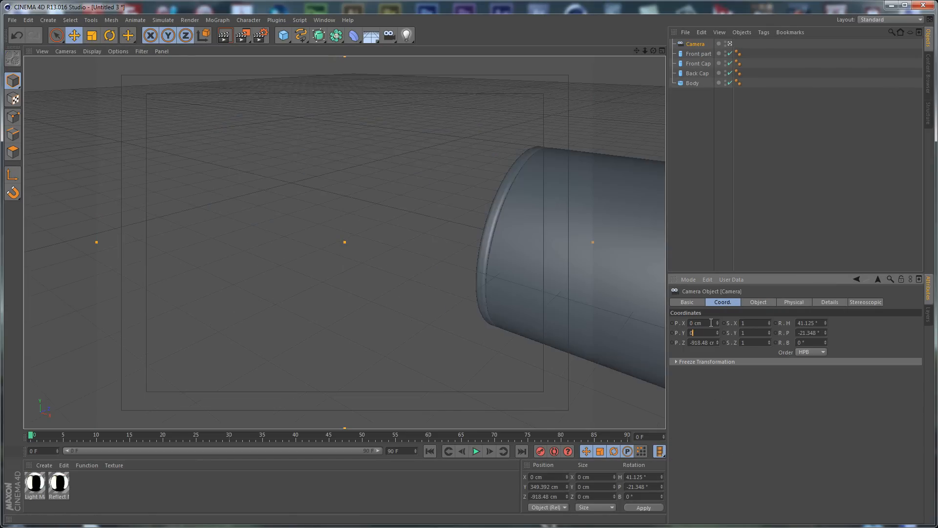
key("Return")
double_click(807, 323)
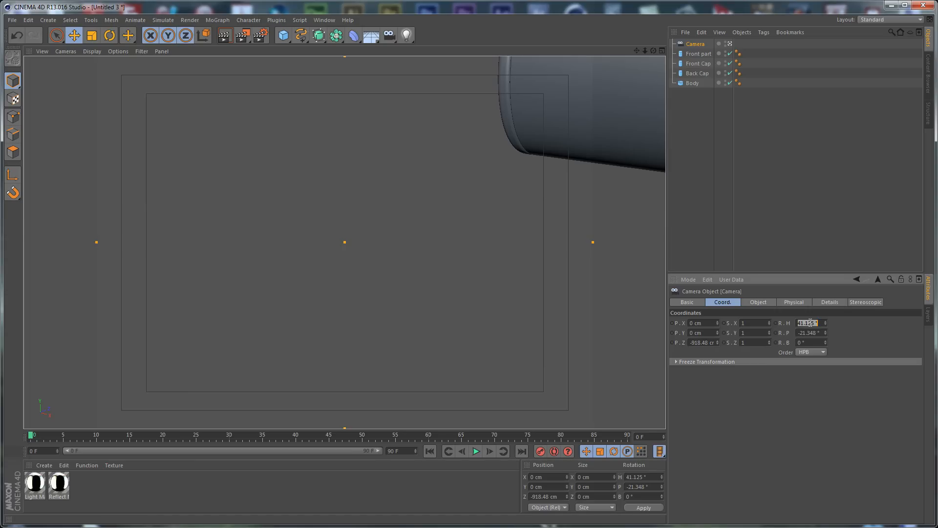
type("0")
key("Tab")
type("0")
key("Return")
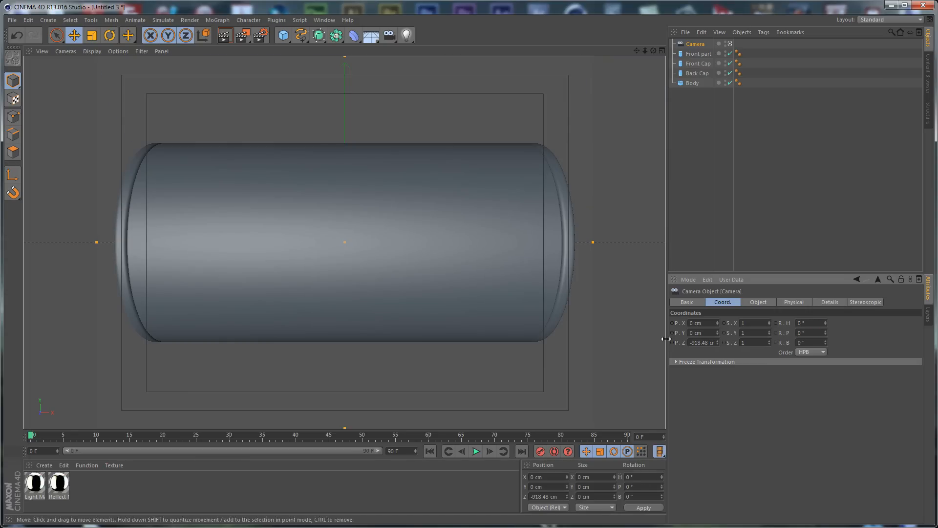
Step: Move the camera back along Z to about -1262 cm and set its focal length to 85 mm
left_click_drag(716, 344, 716, 444)
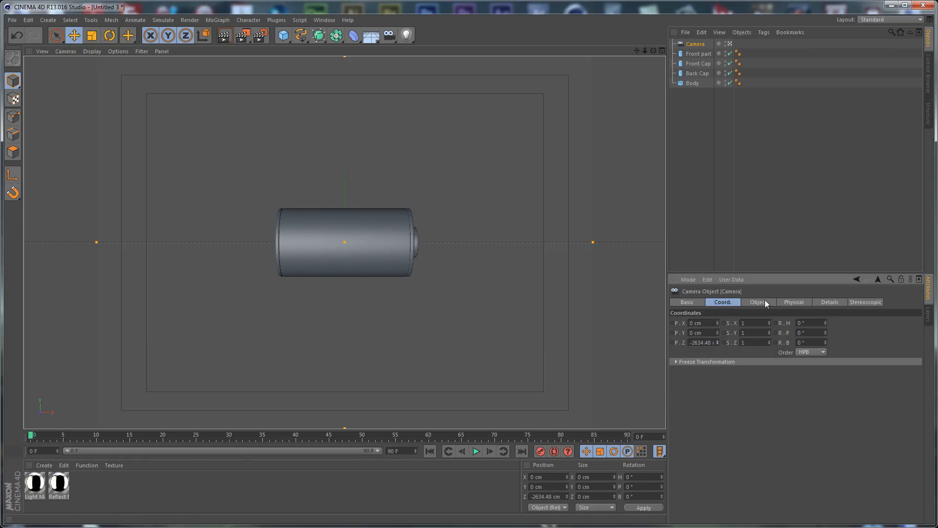
left_click_drag(717, 342, 717, 273)
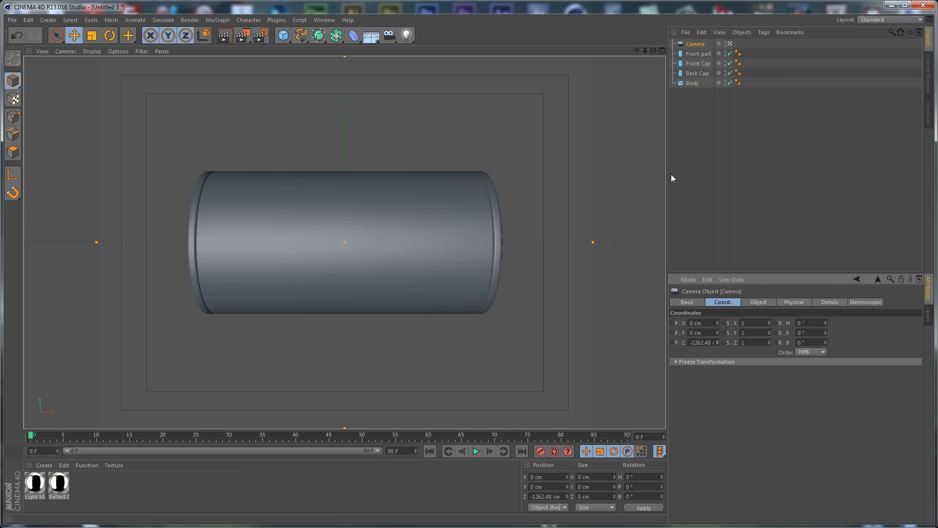
left_click(769, 302)
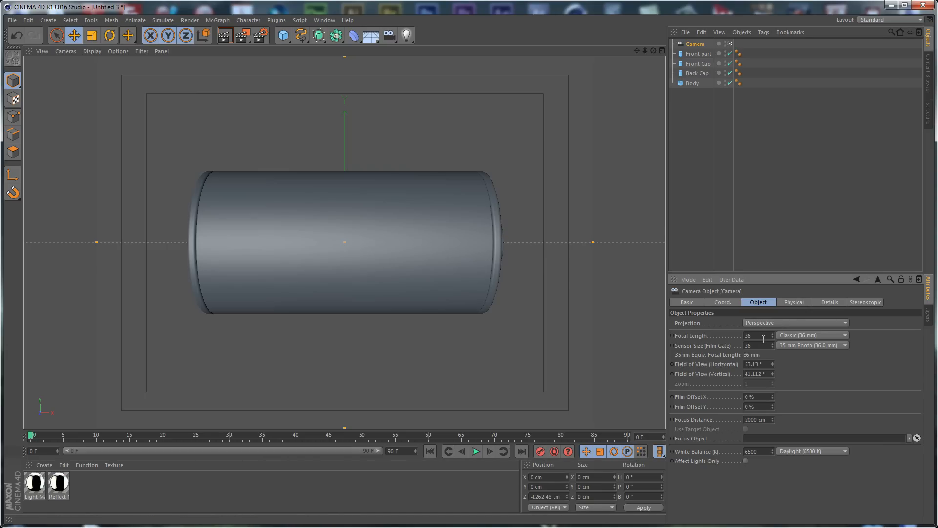
double_click(746, 335)
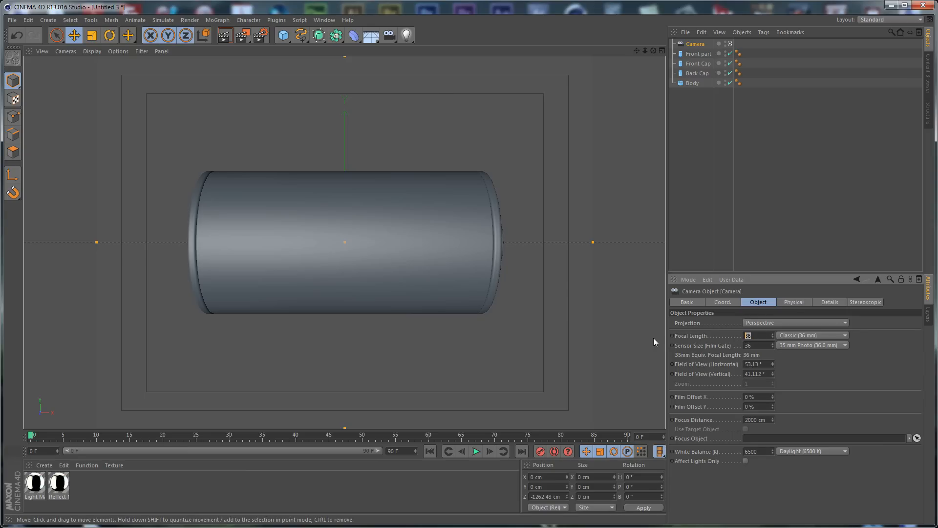
type("85")
key("Return")
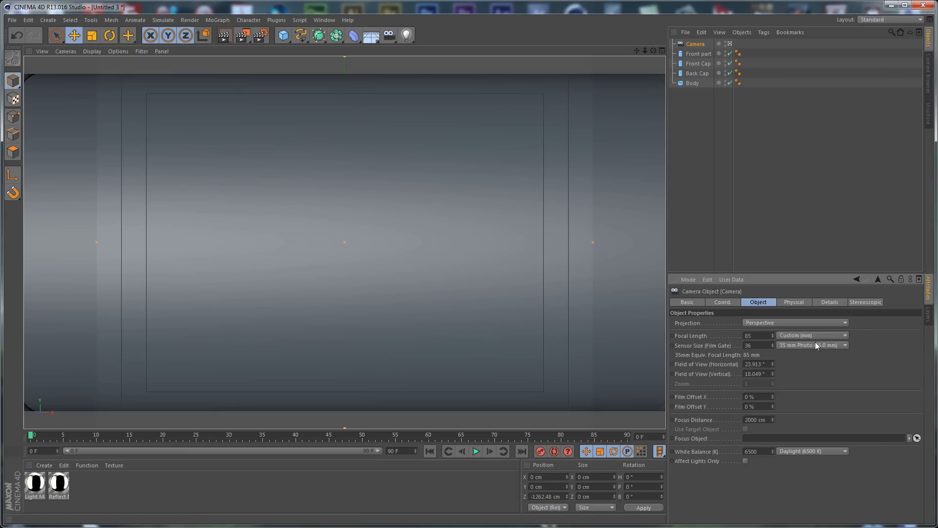
Step: Move the camera back along Z to about -2352 cm so the whole model fits the frame
left_click(722, 302)
left_click_drag(717, 342, 717, 495)
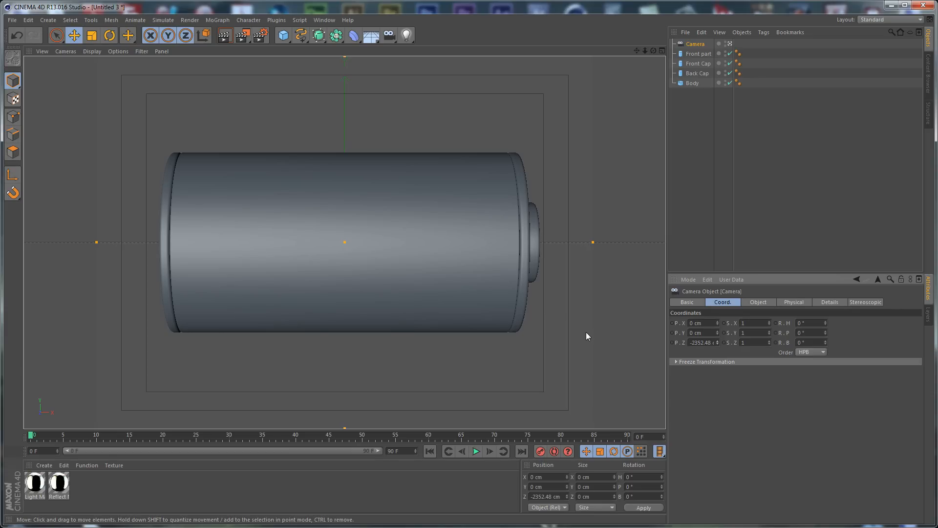
key("Tab")
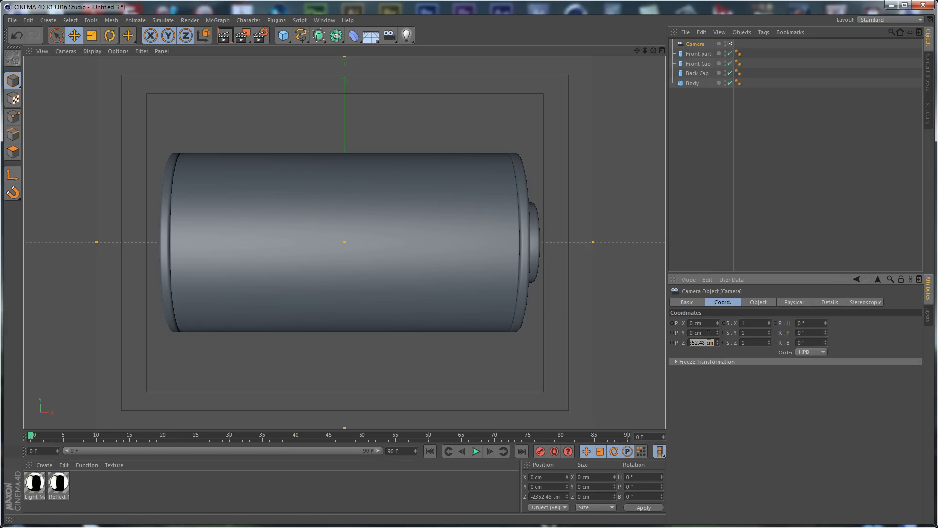
Step: Set the render output's film aspect to HDTV (16:9)
key("alt+Tab")
key("ctrl+b")
left_click(381, 241)
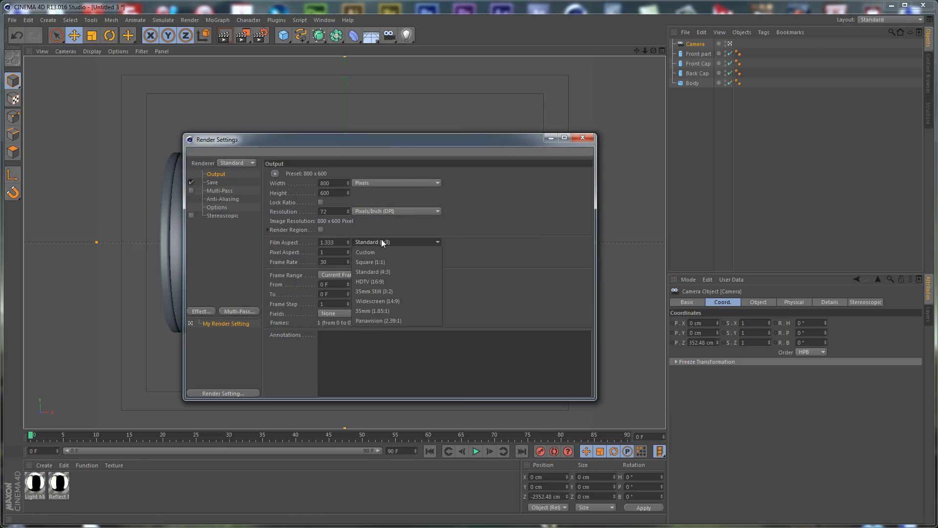
left_click(389, 276)
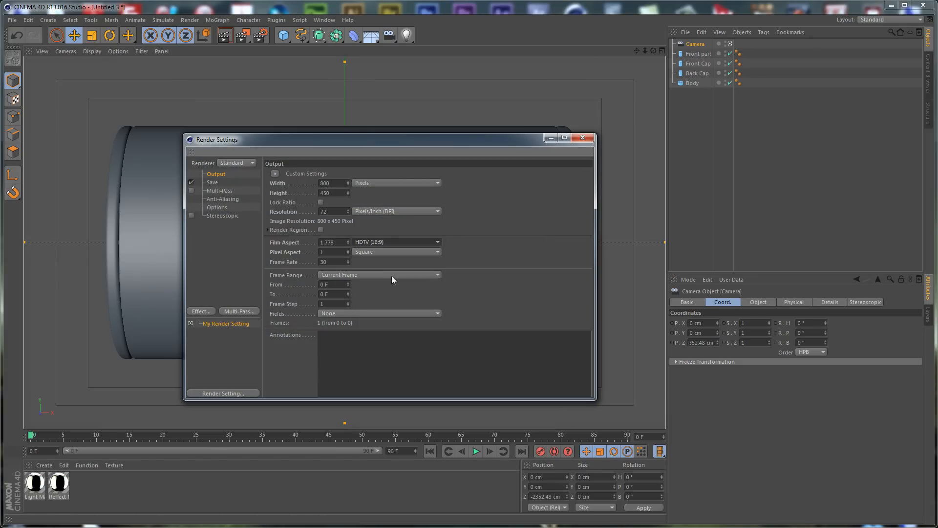
left_click(583, 137)
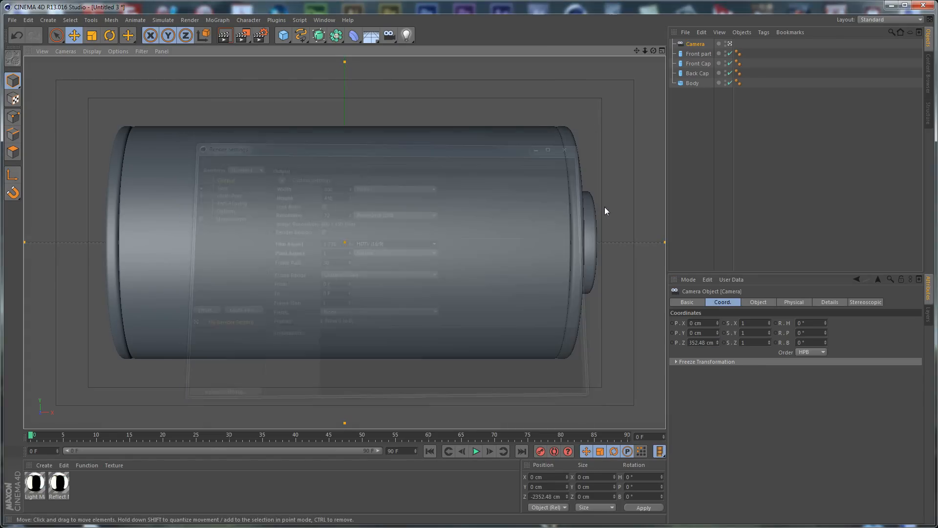
Step: Try several Z positions for the camera, including 500, -500 and -2000 cm
left_click(717, 342)
left_click_drag(717, 343, 655, 333)
left_click(686, 341)
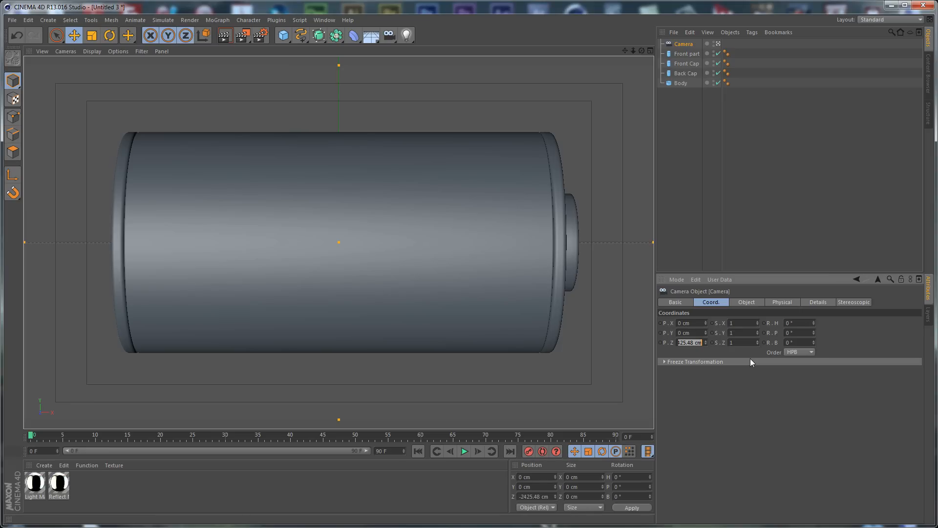
type("500")
key("Return")
left_click(678, 342)
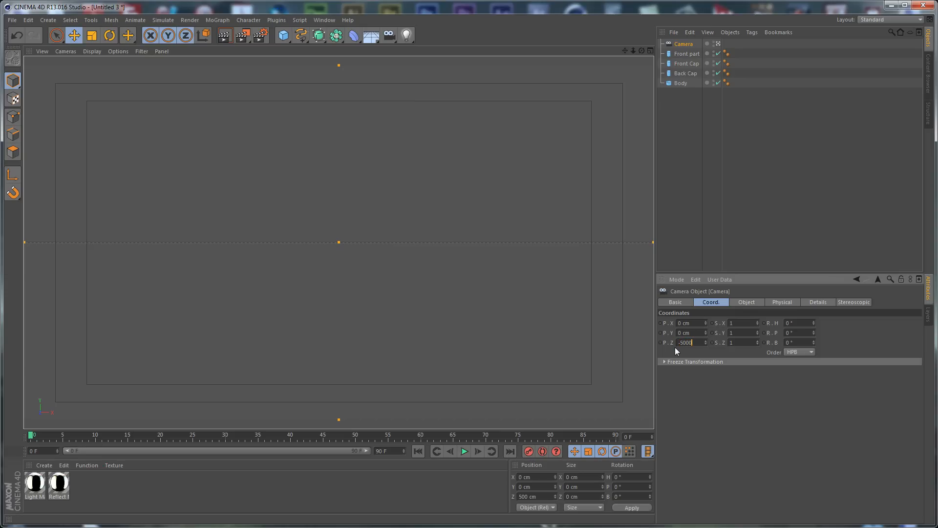
key("Return")
left_click(689, 342)
key("BackSpace")
key("Return")
left_click(691, 342)
type("-")
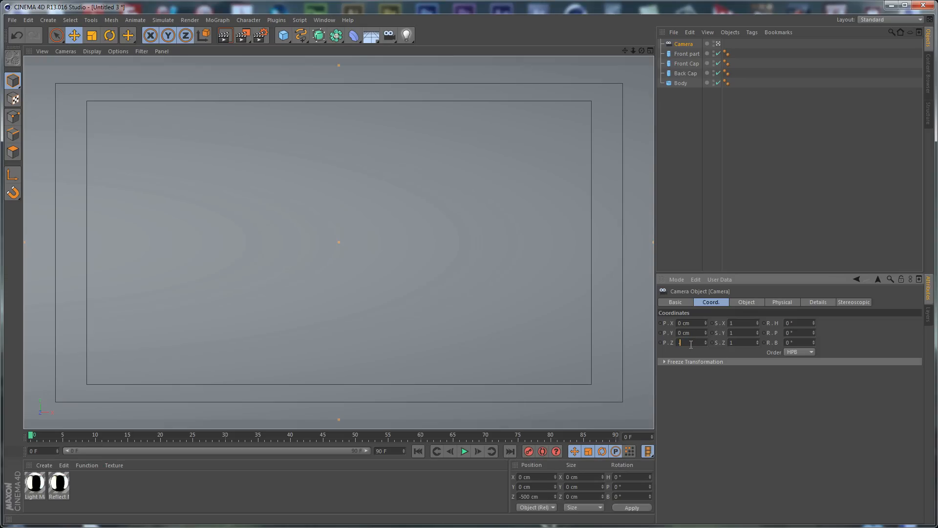
type("2000")
key("Return")
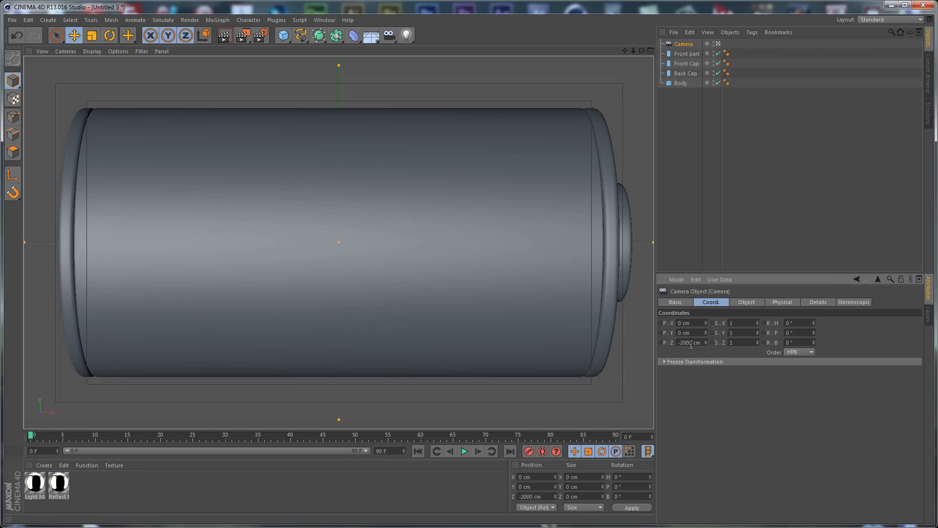
Step: Set the camera's Z position to -2400 cm
left_click(691, 342)
type("-2400")
key("Return")
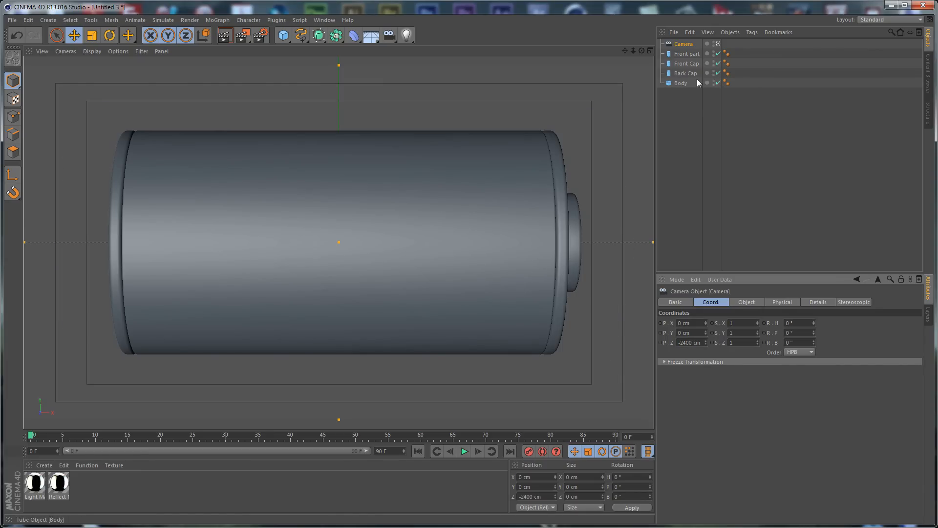
Step: Enlarge the material area and create a new material named "Glass"
left_click_drag(578, 430, 577, 398)
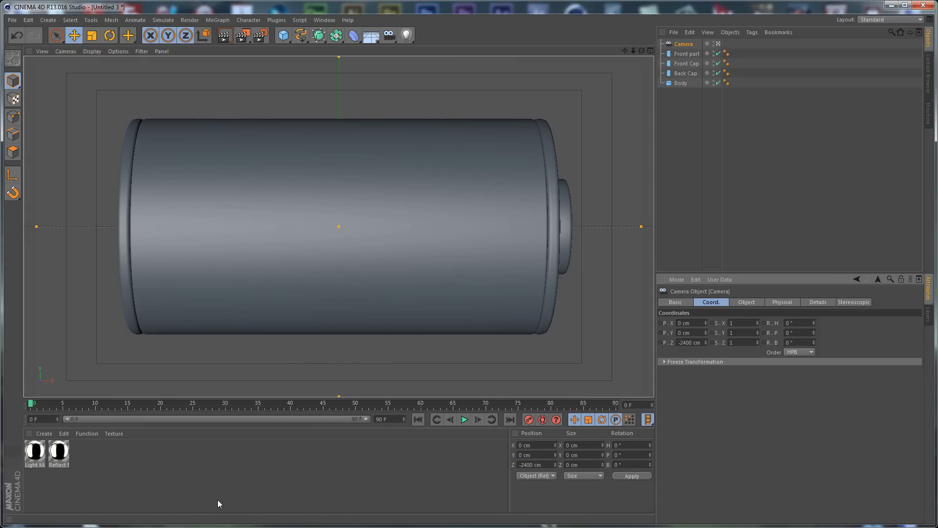
double_click(160, 460)
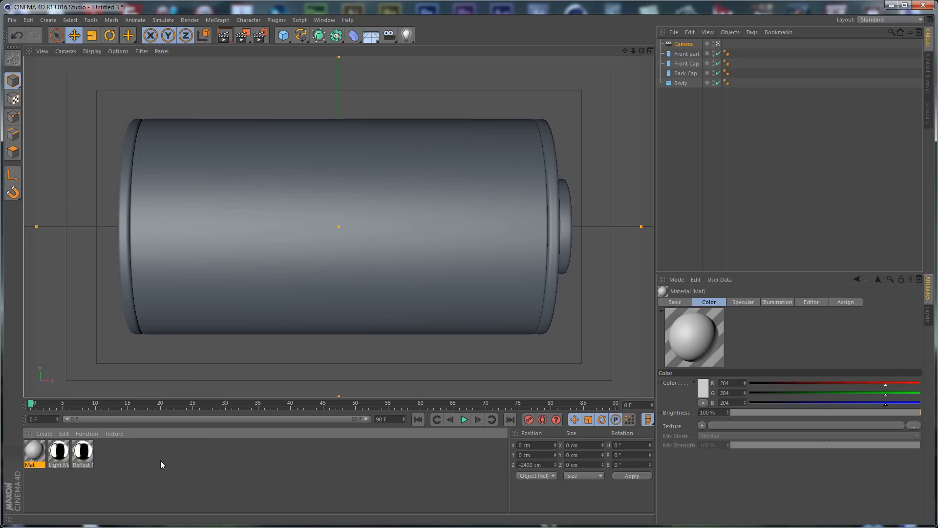
double_click(44, 454)
type("Glass")
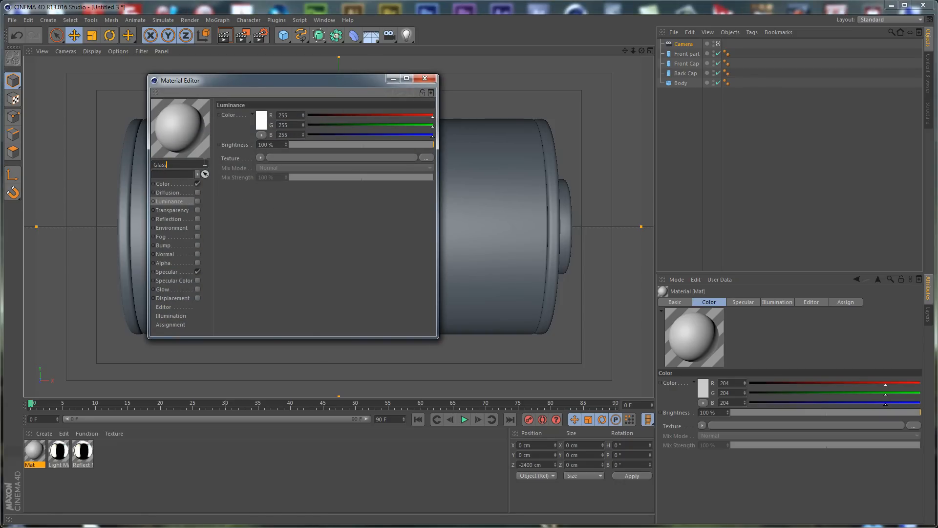
key("Return")
Step: Enable transparency on the Glass material with a refraction of 1.6
left_click(196, 209)
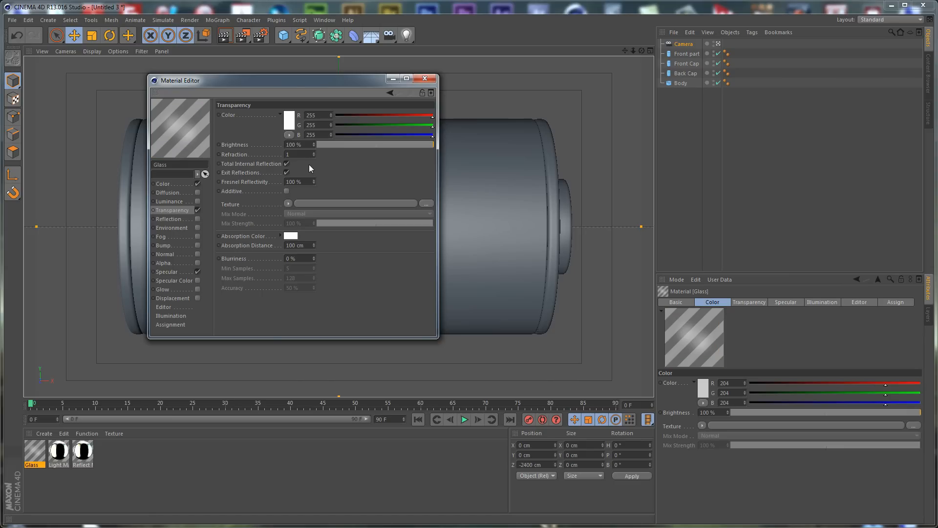
left_click(295, 155)
type("1.6")
key("Return")
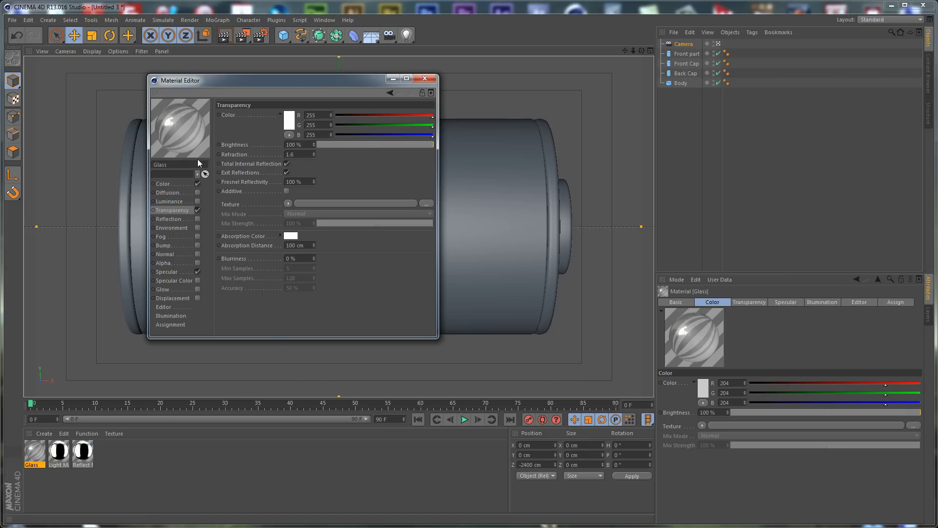
Step: Set the Glass material's Fresnel reflectivity to 40% and close its editor
left_click_drag(343, 79, 473, 101)
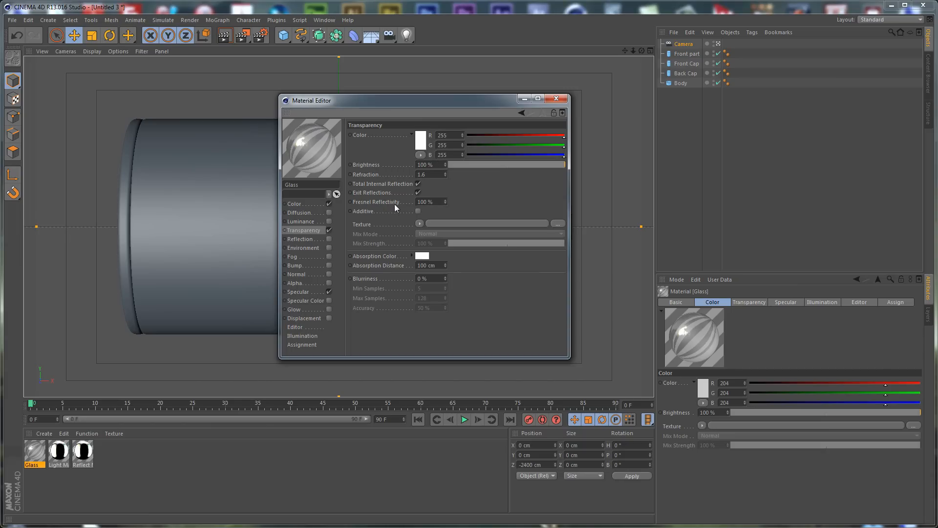
left_click_drag(432, 203, 309, 205)
type("40")
key("Return")
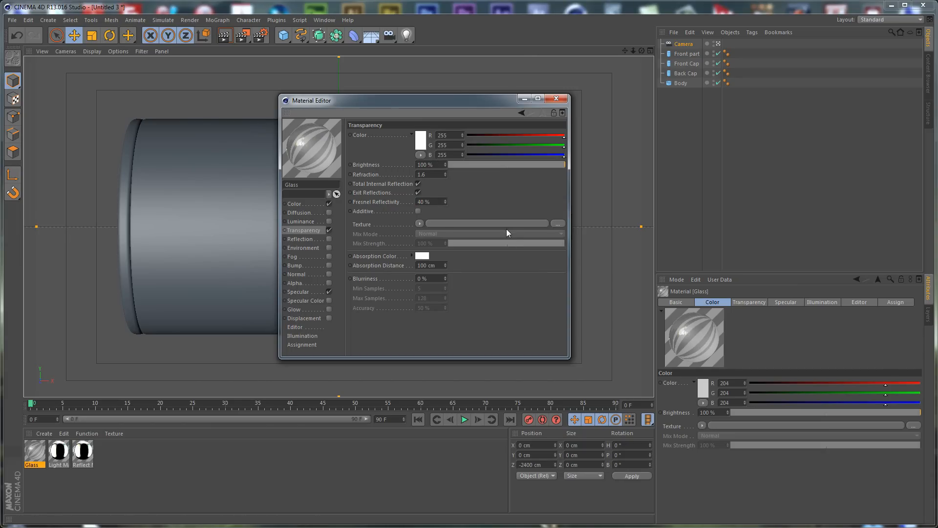
left_click(556, 99)
Step: Apply the Glass material to the Body tube and preview-render the view
left_click_drag(34, 450, 300, 193)
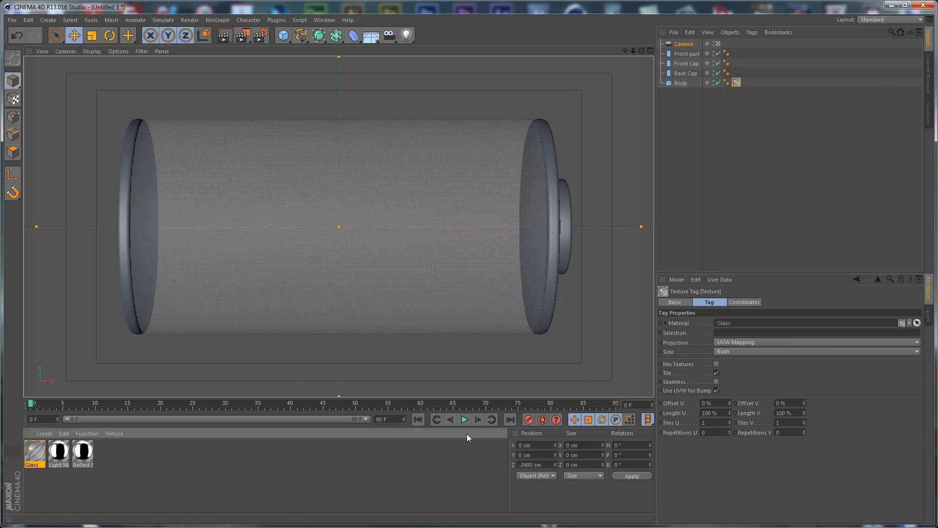
left_click(393, 469)
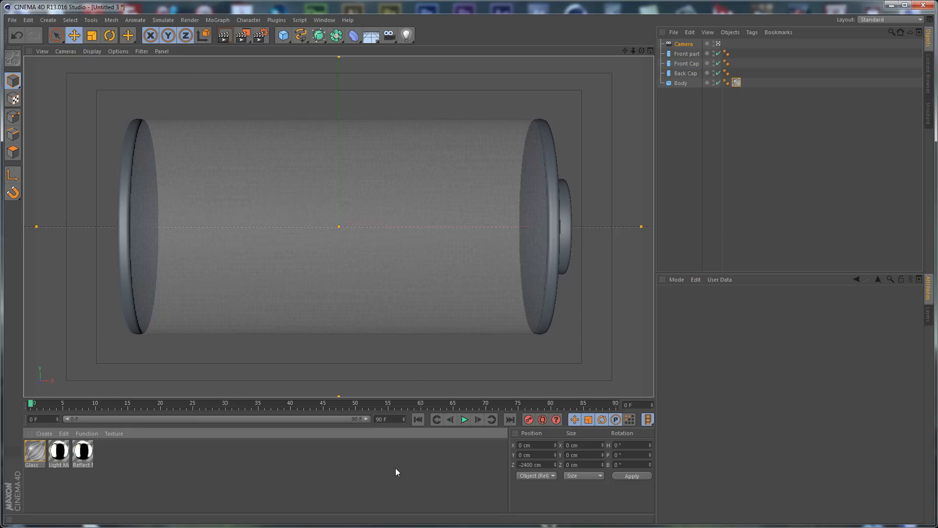
key("ctrl+r")
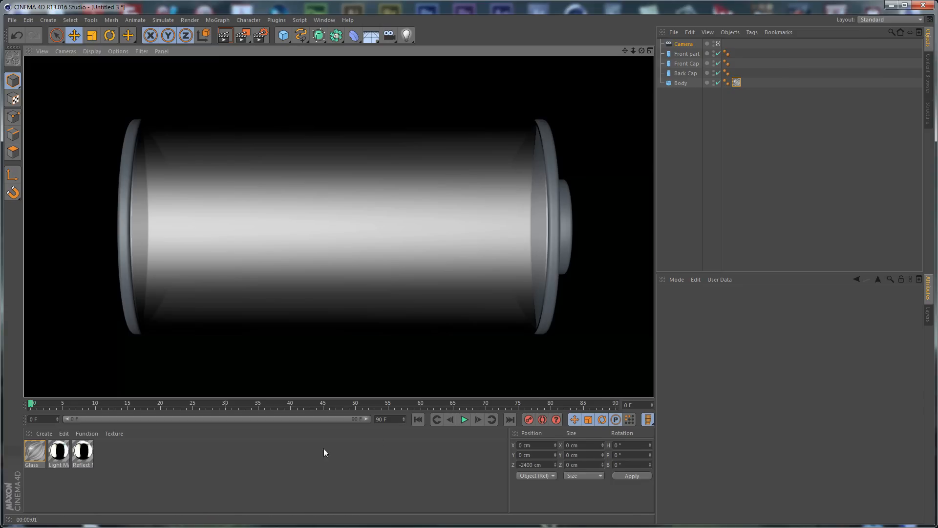
left_click(283, 456)
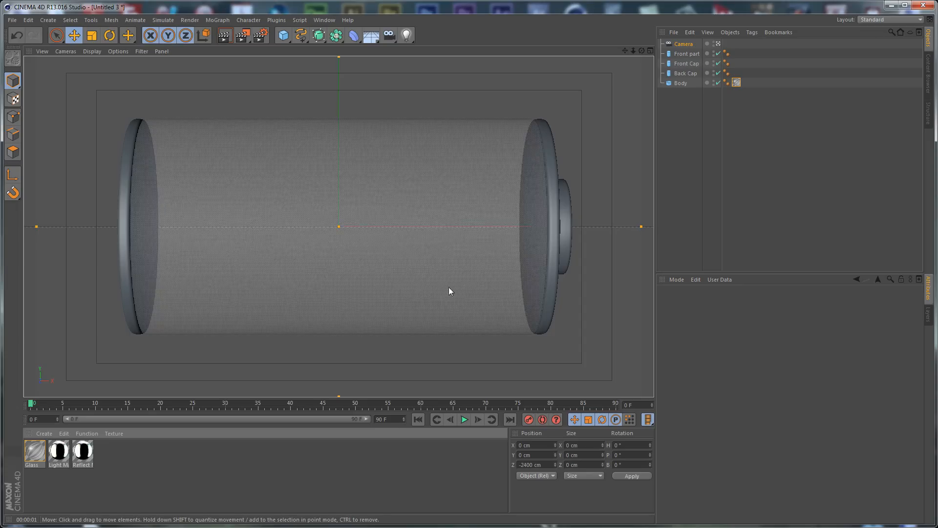
Step: Create another new material and set its color to black (RGB 0, 0, 0)
double_click(137, 456)
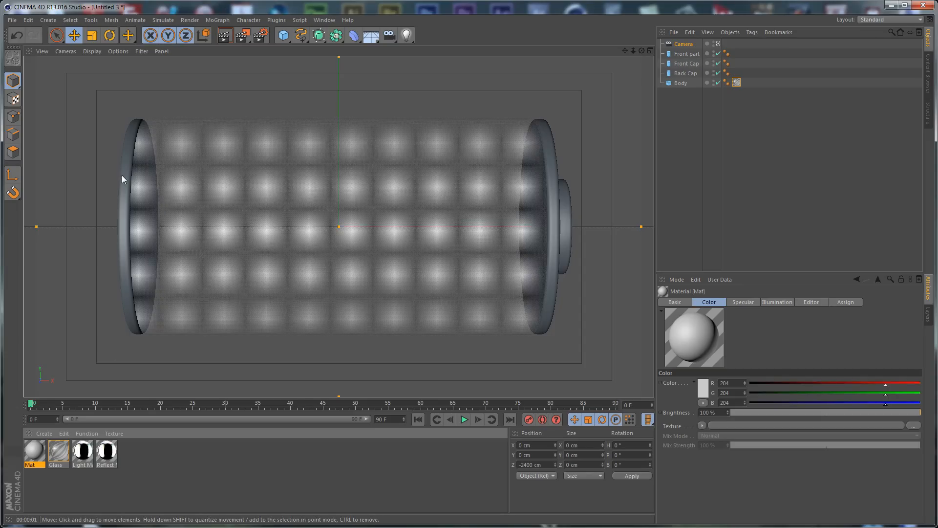
double_click(31, 450)
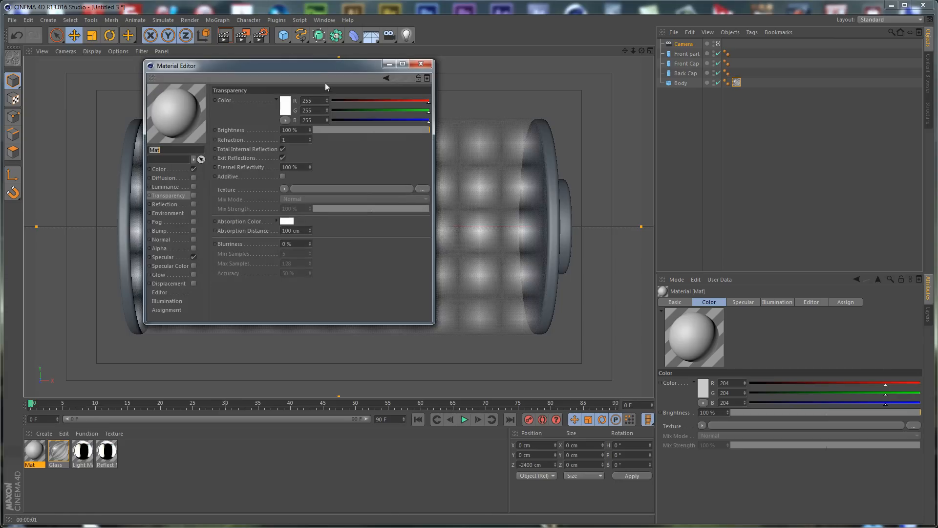
left_click_drag(317, 64, 426, 92)
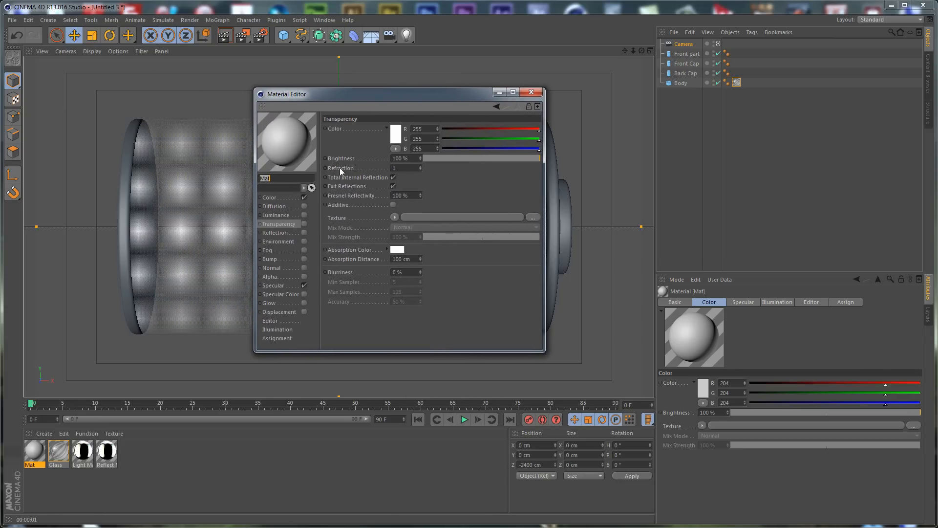
left_click(277, 198)
left_click(366, 133)
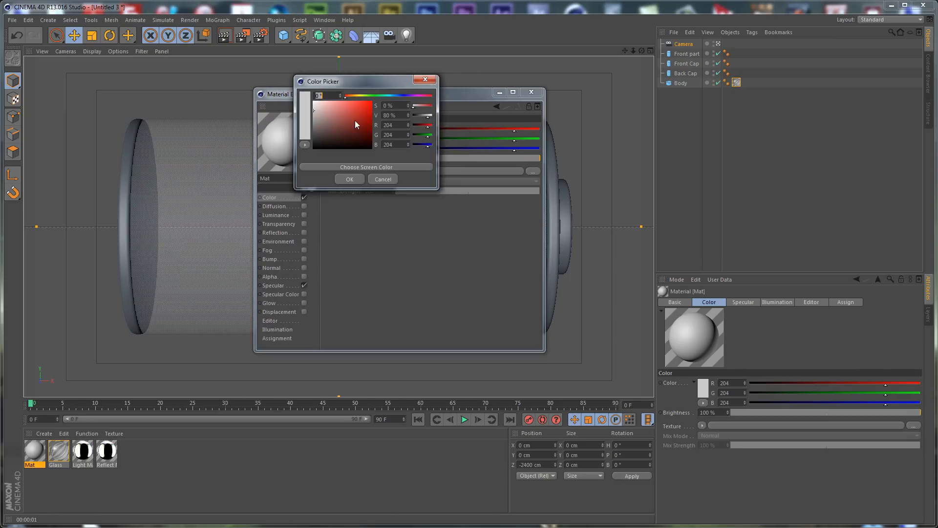
left_click(349, 179)
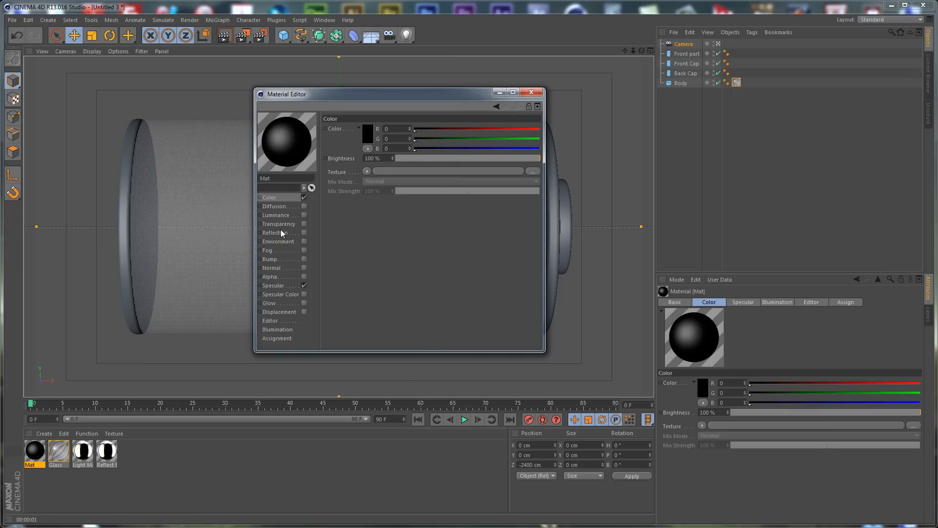
Step: Enable reflection on the black material with a Fresnel texture at 90% mix strength and close its editor
left_click(293, 232)
left_click(303, 232)
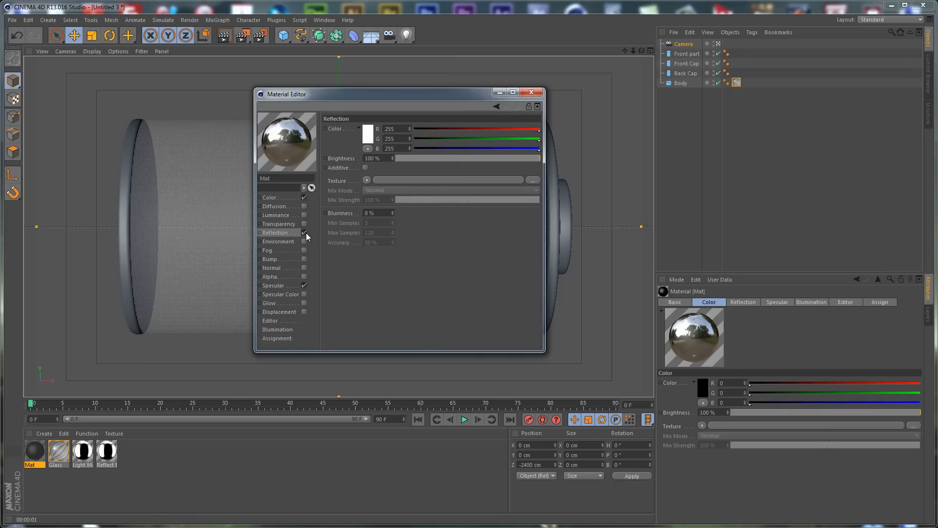
left_click(364, 179)
left_click(381, 289)
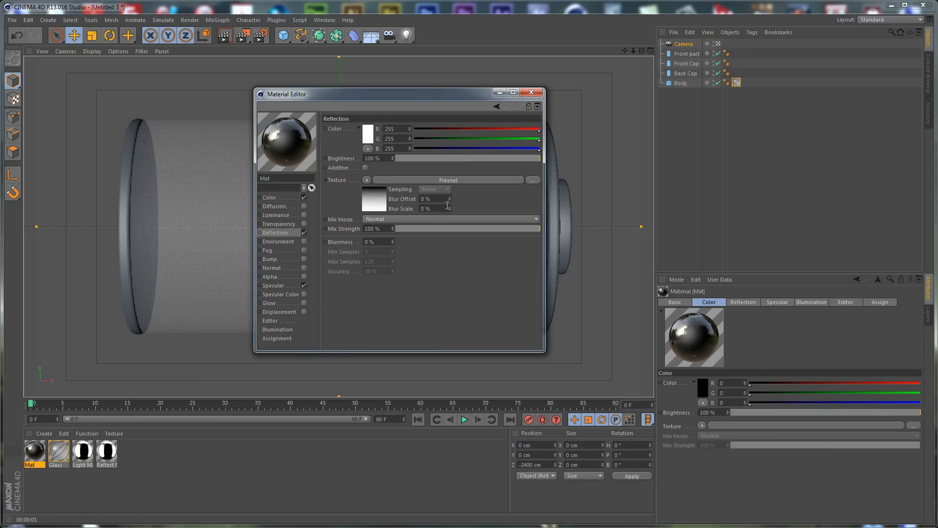
left_click(377, 228)
type("5")
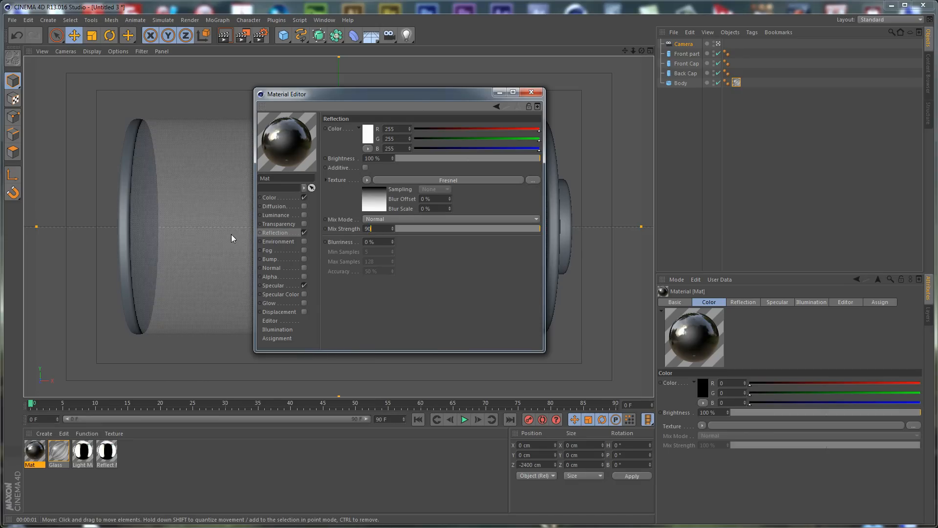
type("0")
key("Return")
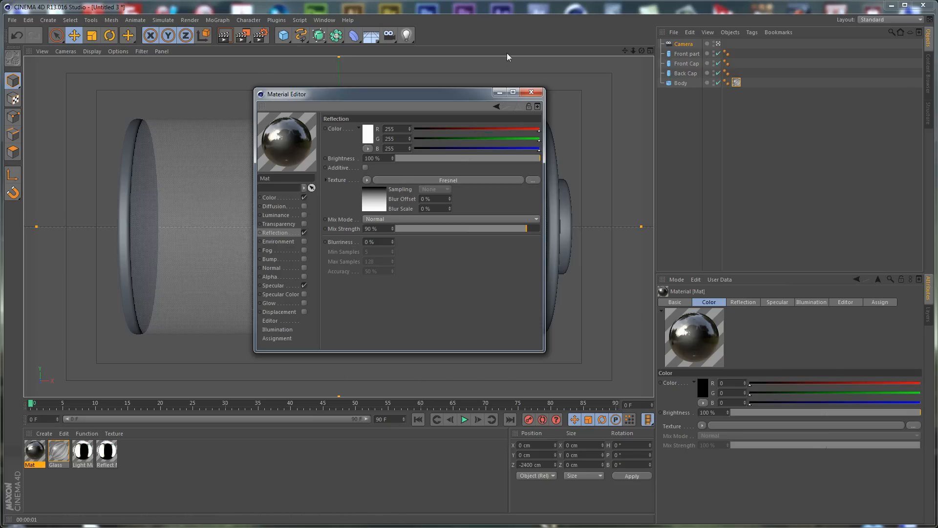
left_click(531, 92)
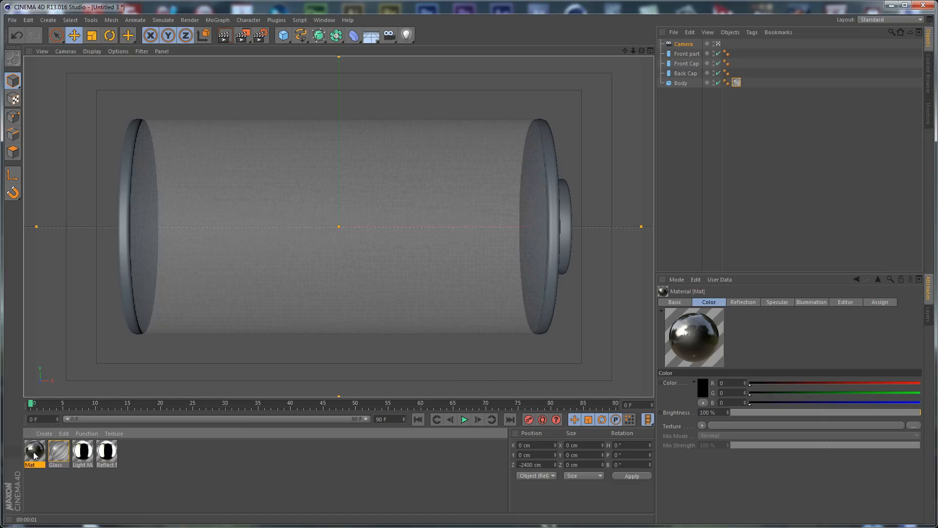
Step: Apply the black reflective material to the front part and both caps, and preview-render the view
left_click_drag(34, 455, 567, 228)
left_click_drag(34, 455, 555, 185)
key("ctrl+r")
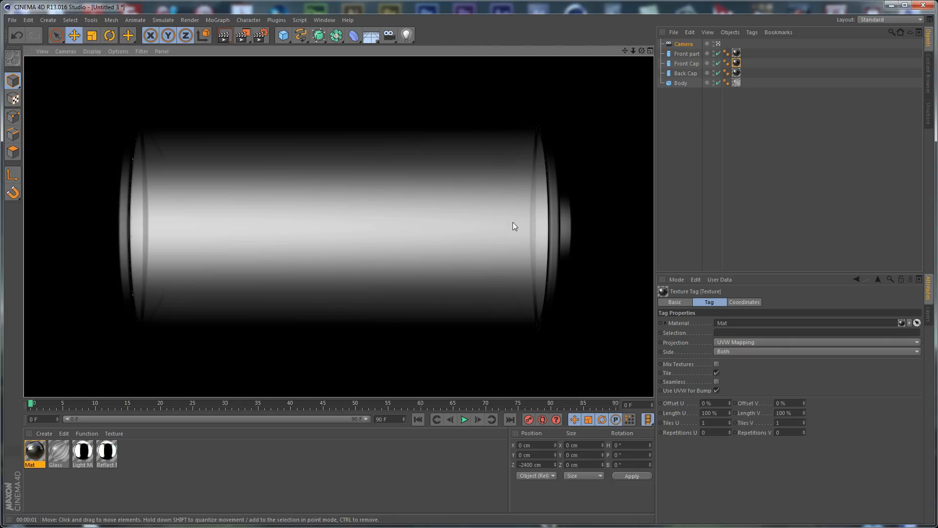
left_click(163, 462)
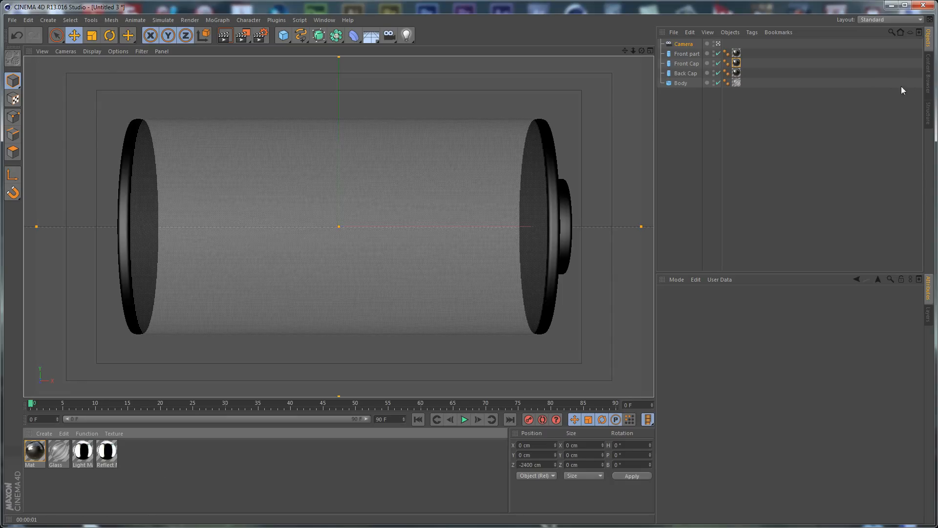
Step: Leave the camera view and add a plane with 1 width segment and 1 height segment
left_click(718, 44)
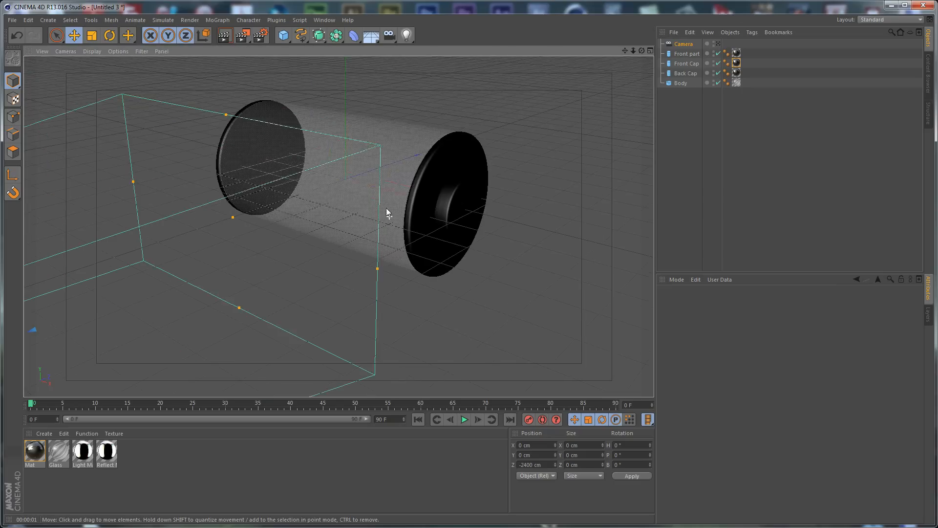
scroll(386, 208, "down", 4)
left_click_drag(283, 35, 362, 68)
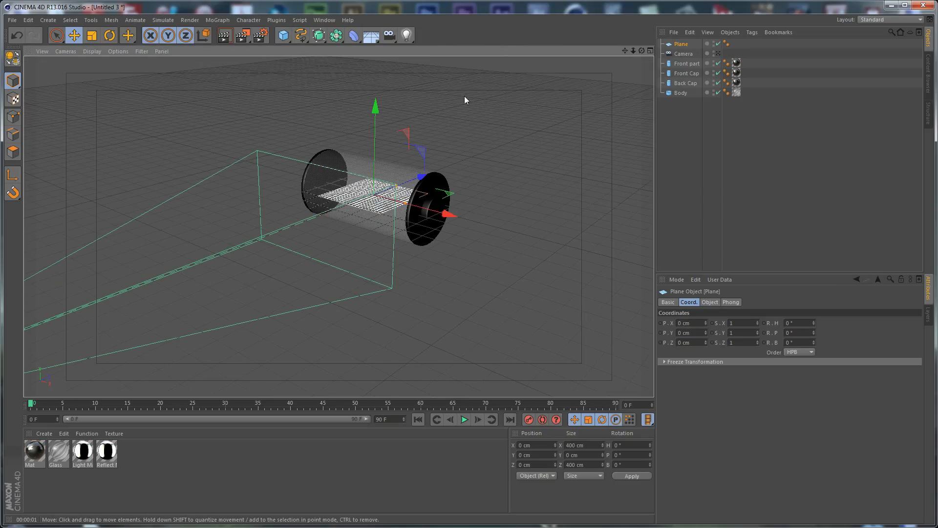
left_click_drag(510, 93, 537, 195, "alt")
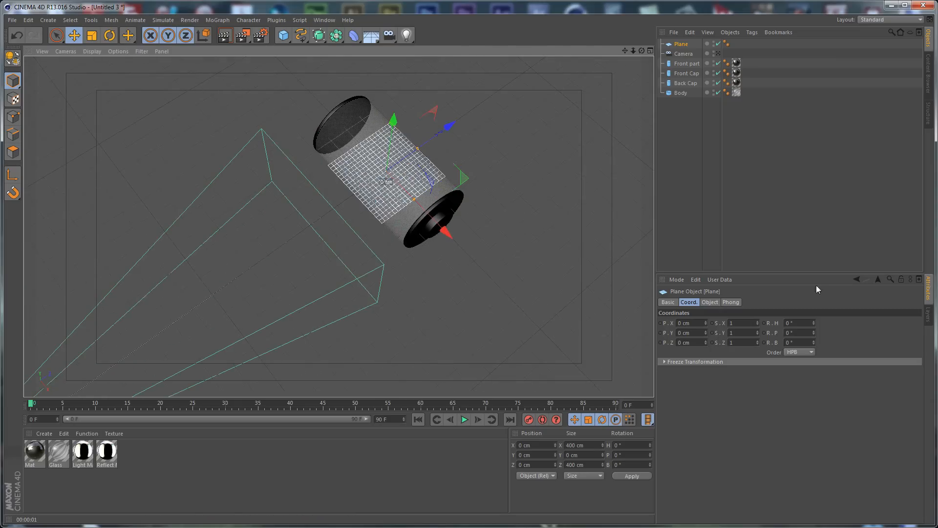
left_click(709, 302)
left_click_drag(721, 344, 713, 355)
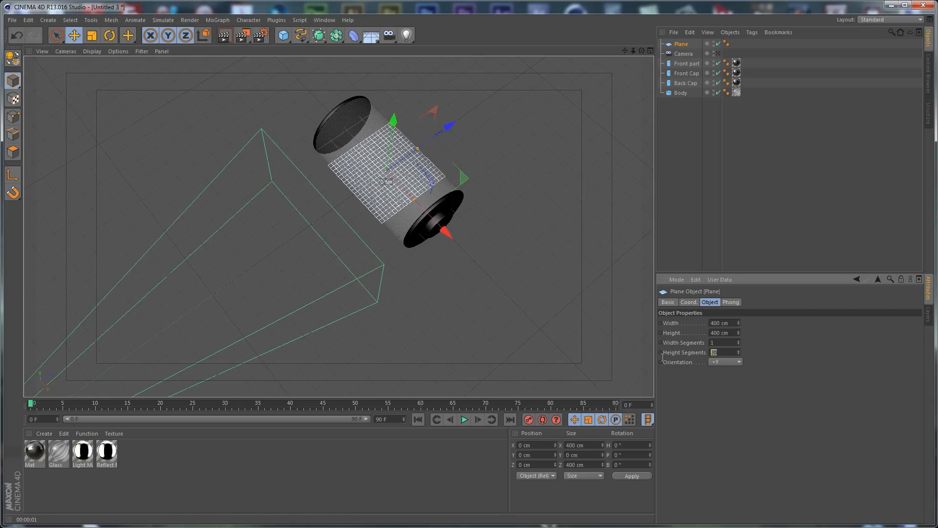
type("1")
key("Return")
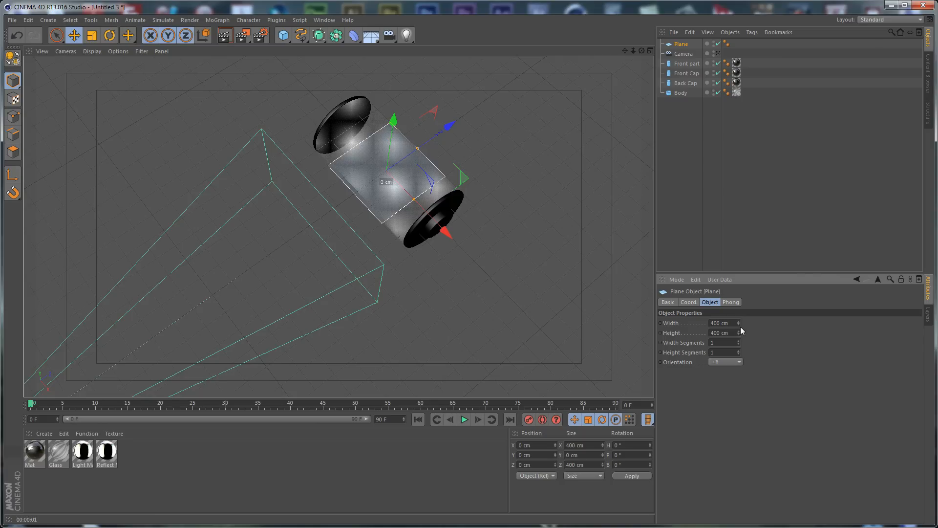
Step: Set the plane's width to 5000 cm and rename it "Top"
mouse_move(739, 321)
left_mouse_down()
mouse_move(740, 284)
mouse_move(738, 320)
left_mouse_up()
double_click(723, 322)
type("5000")
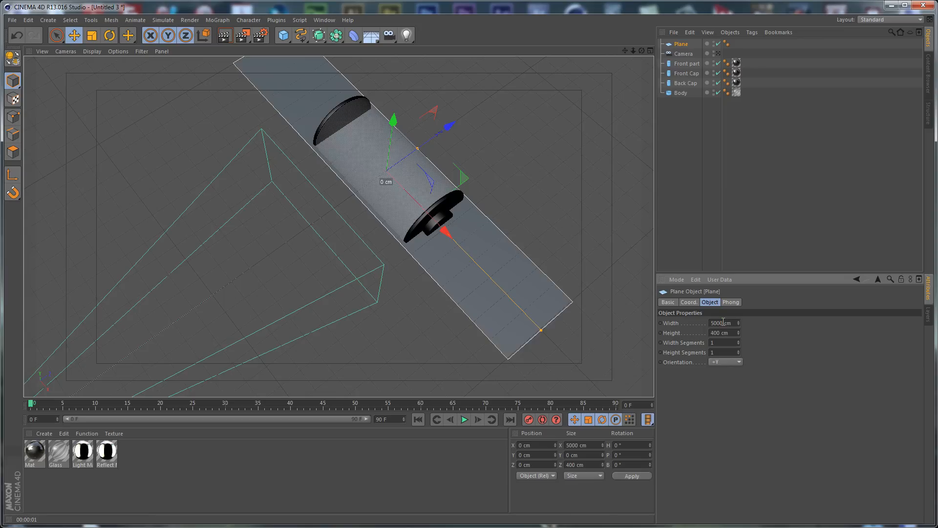
key("Return")
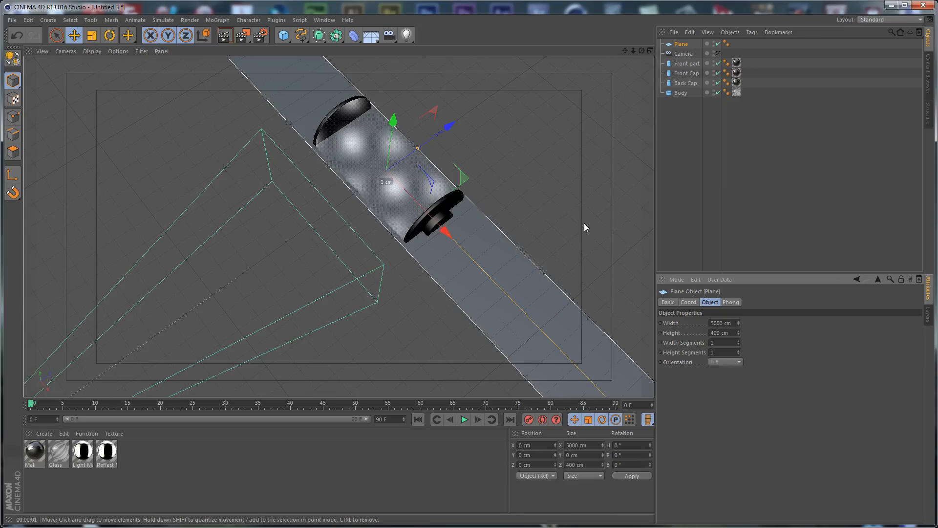
double_click(682, 44)
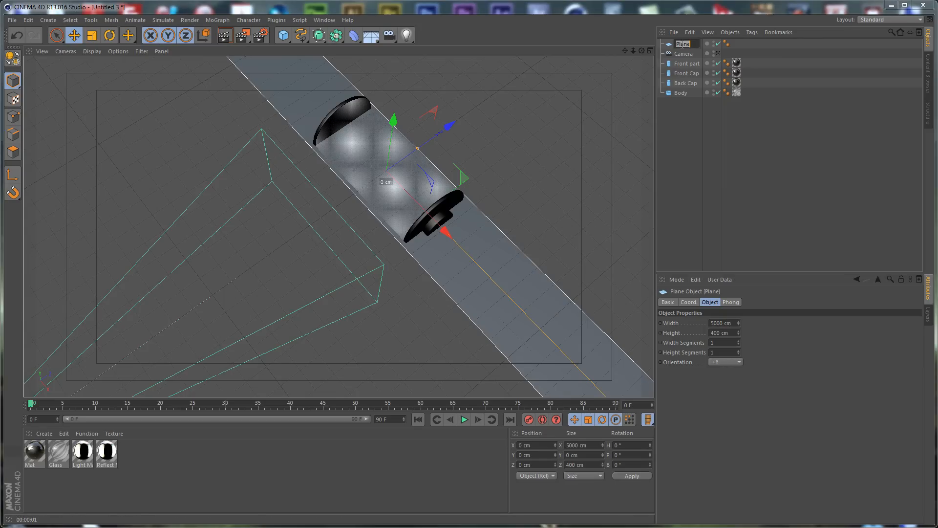
type("Top")
key("Return")
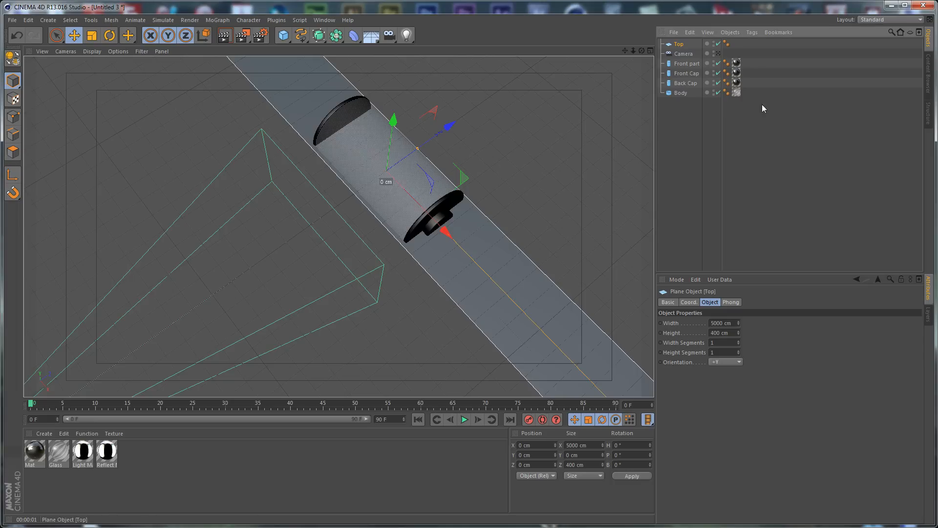
Step: Raise the Top plane to a Y position of 400 cm
left_click(689, 303)
mouse_move(707, 330)
left_mouse_down()
mouse_move(707, 288)
mouse_move(708, 330)
left_mouse_up()
double_click(695, 336)
type("400")
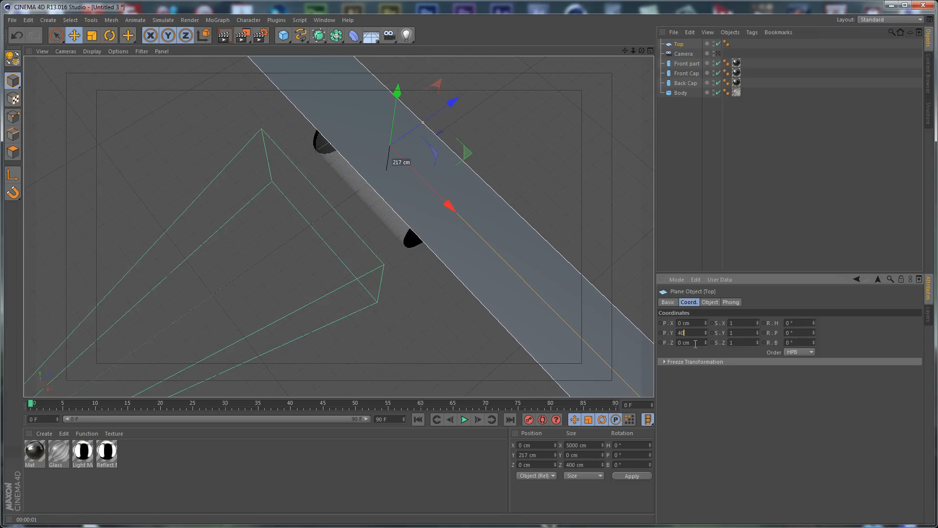
key("Return")
Step: Duplicate the Top plane and name the copy "Bottom"
left_click_drag(679, 45, 679, 51, "ctrl")
double_click(685, 56)
type("Bottom")
key("Return")
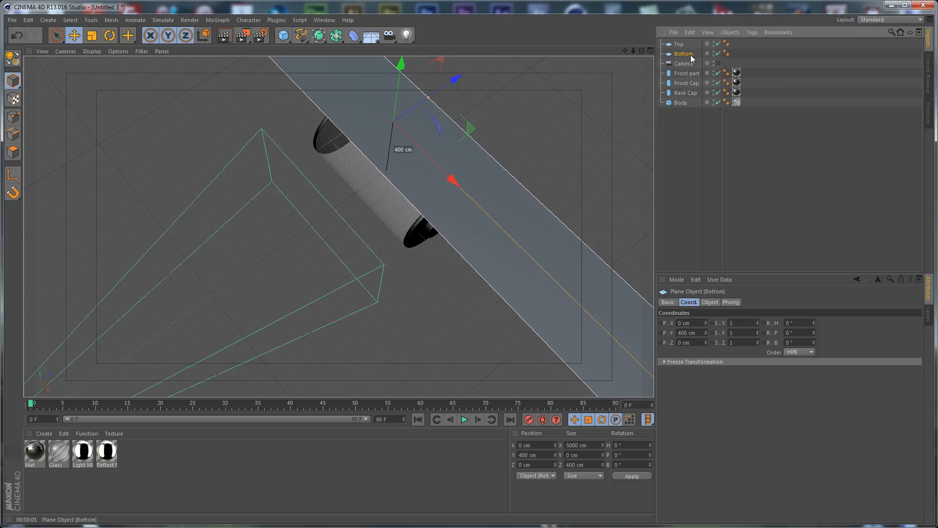
Step: Set the Bottom plane's height to 200 cm and its Y position to -400 cm
left_click(710, 302)
double_click(719, 333)
type("20")
key("Return")
left_click(688, 302)
double_click(687, 332)
type("-400")
key("Return")
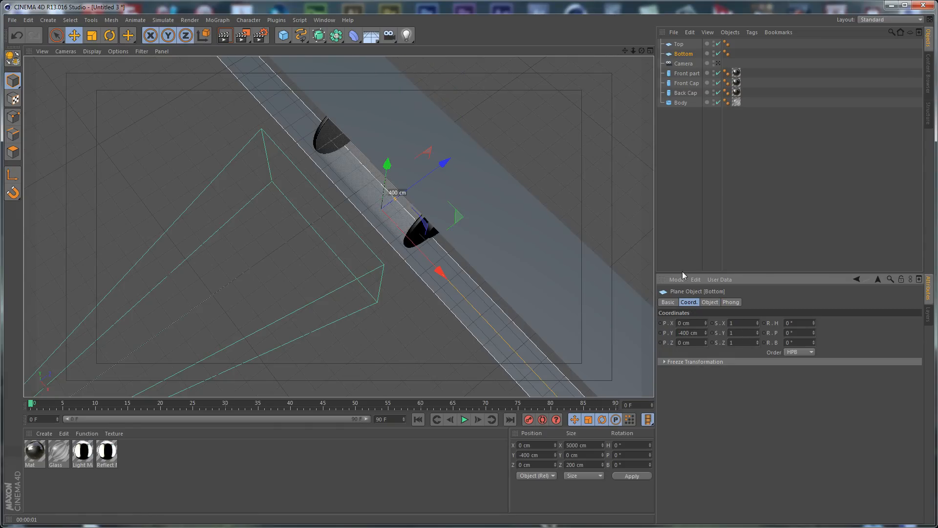
Step: Create a new material with luminance enabled and close its editor
left_click_drag(415, 215, 465, 171, "alt")
double_click(167, 447)
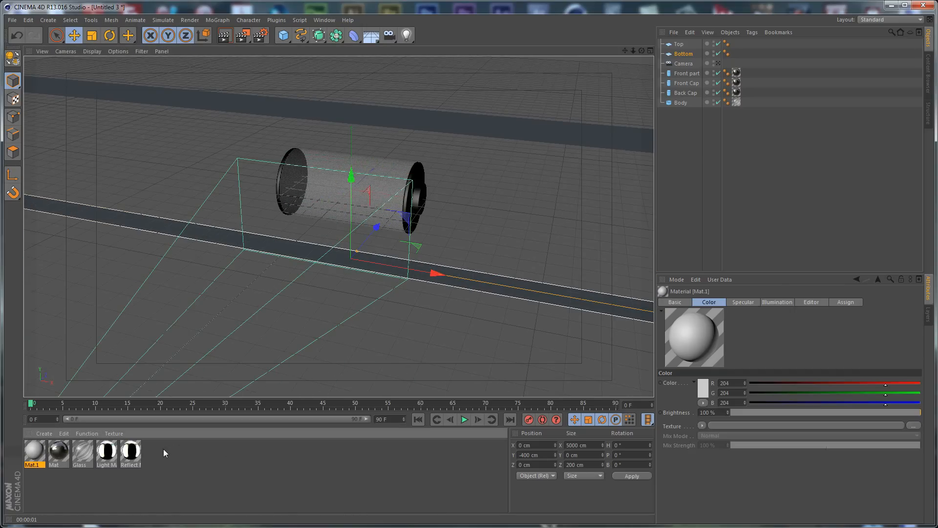
double_click(33, 451)
left_click(185, 204)
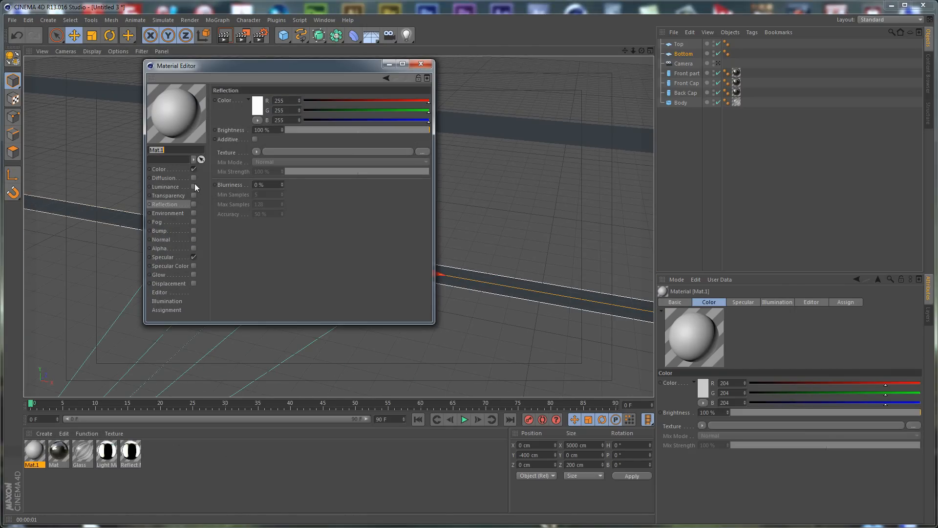
left_click(194, 187)
left_click(420, 64)
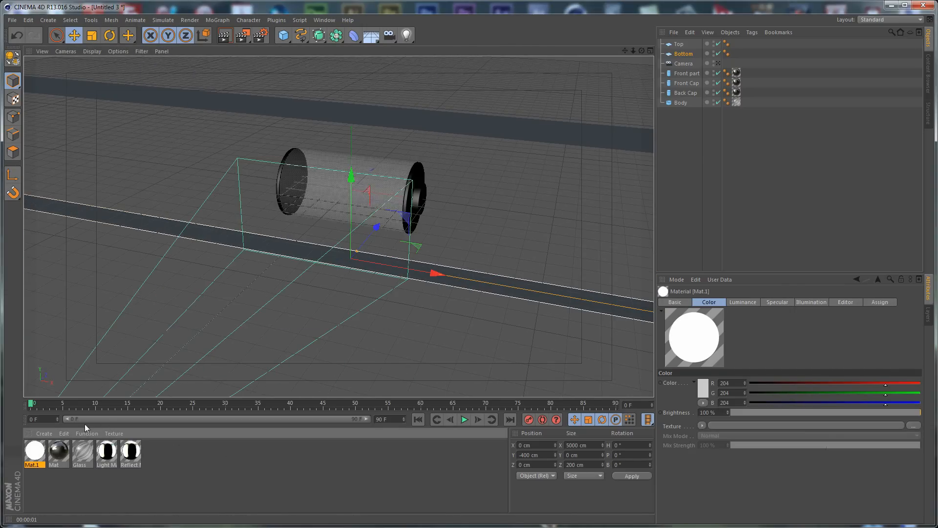
Step: Apply the luminous material to the Top and Bottom planes and preview-render the scene through the camera
left_click_drag(36, 452, 473, 130)
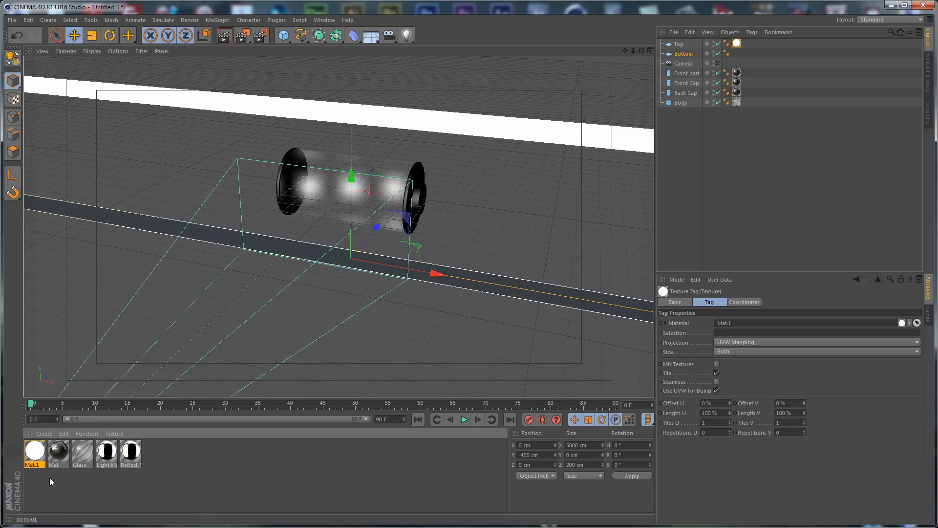
left_click_drag(534, 299, 536, 299)
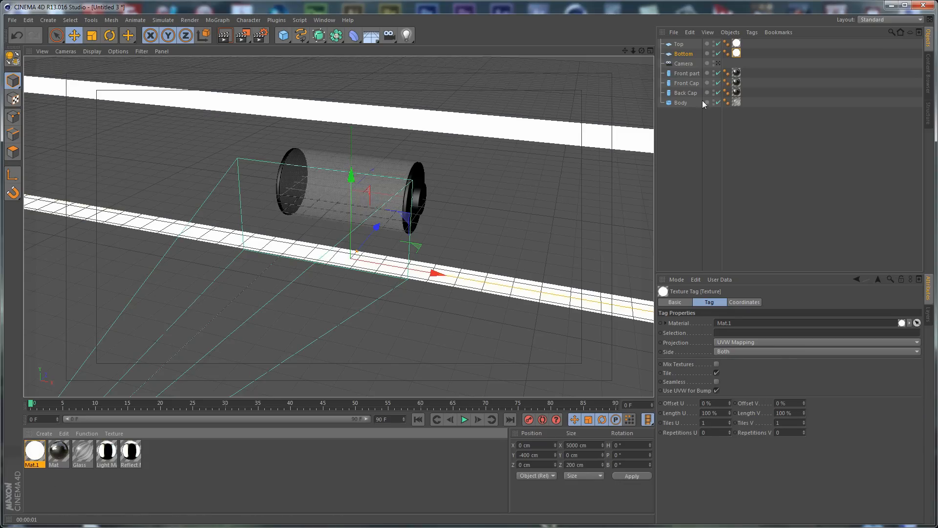
left_click(718, 64)
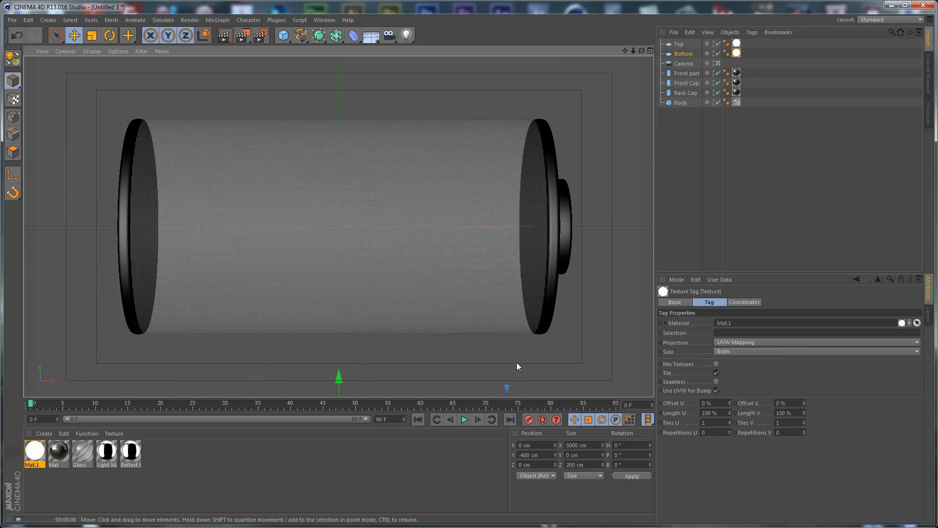
key("ctrl+r")
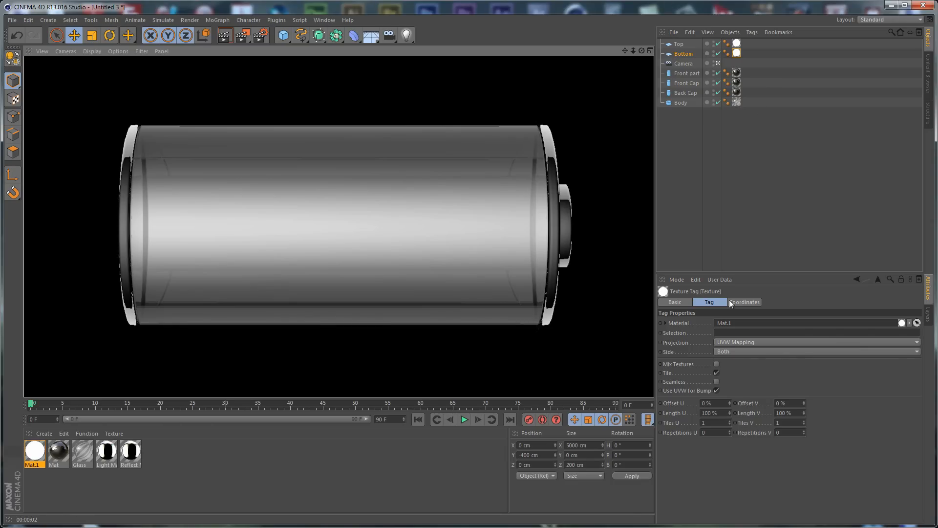
left_click(263, 457)
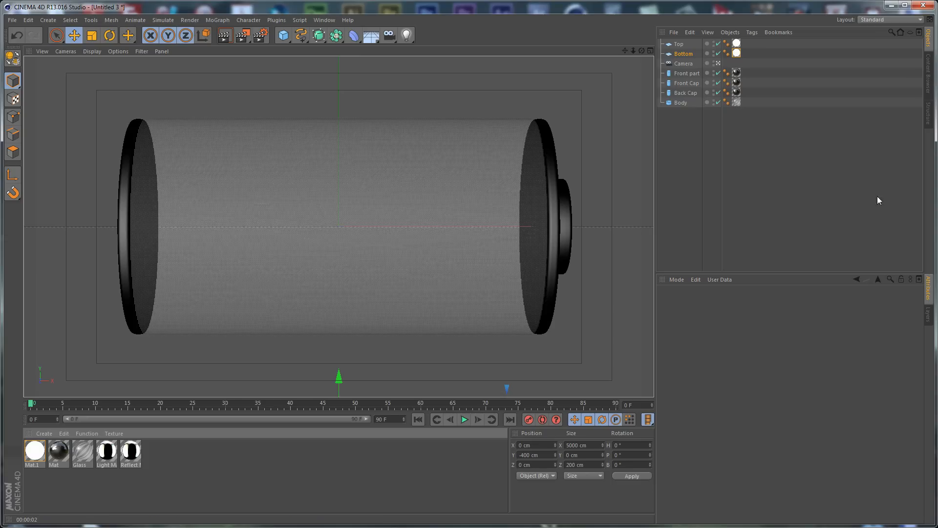
Step: Add HDRStudioRig.c4d from the content library to the scene and return to the object list
left_click(928, 74)
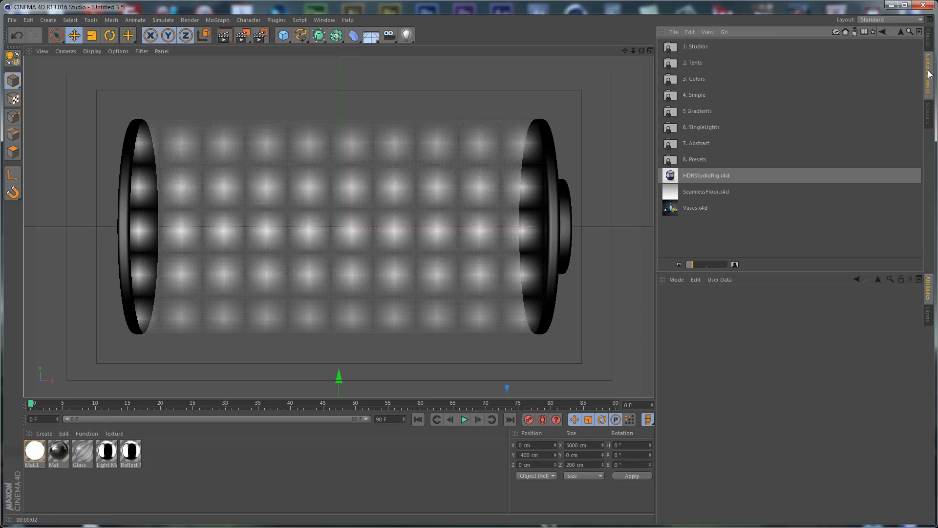
double_click(711, 175)
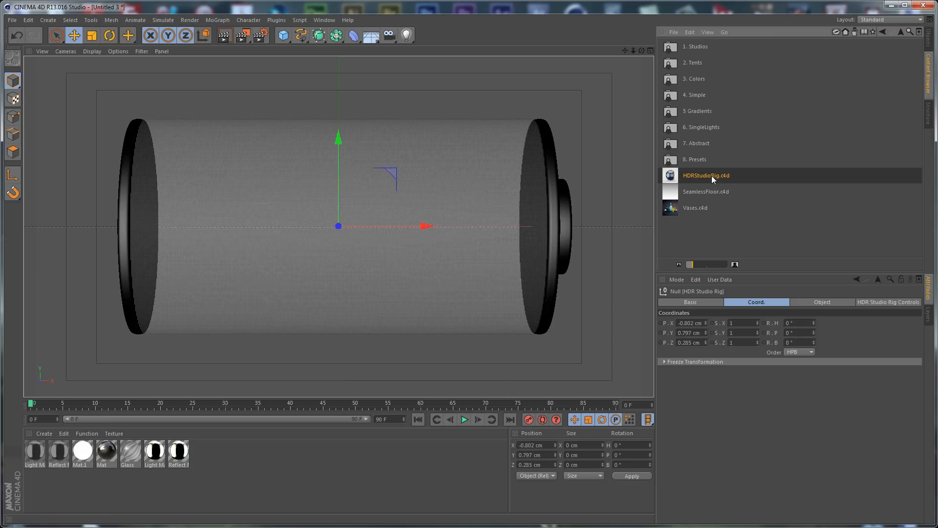
left_click(928, 37)
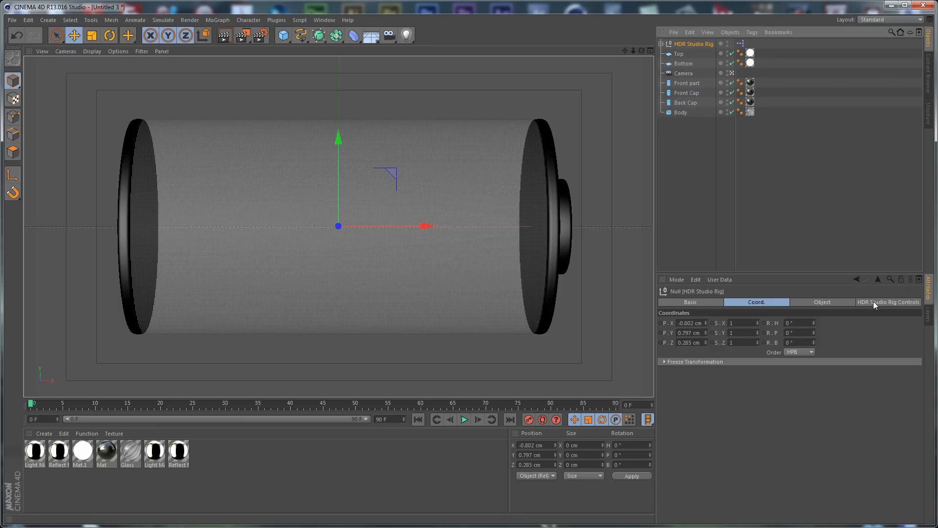
Step: Open the HDR Studio Rig's lighting controls and preview-render the scene with its current settings
left_click(886, 302)
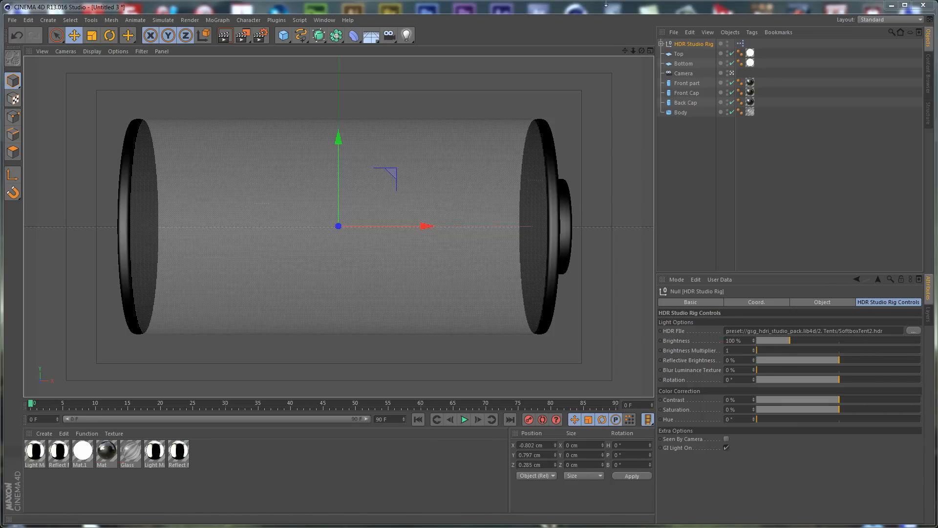
key("ctrl+r")
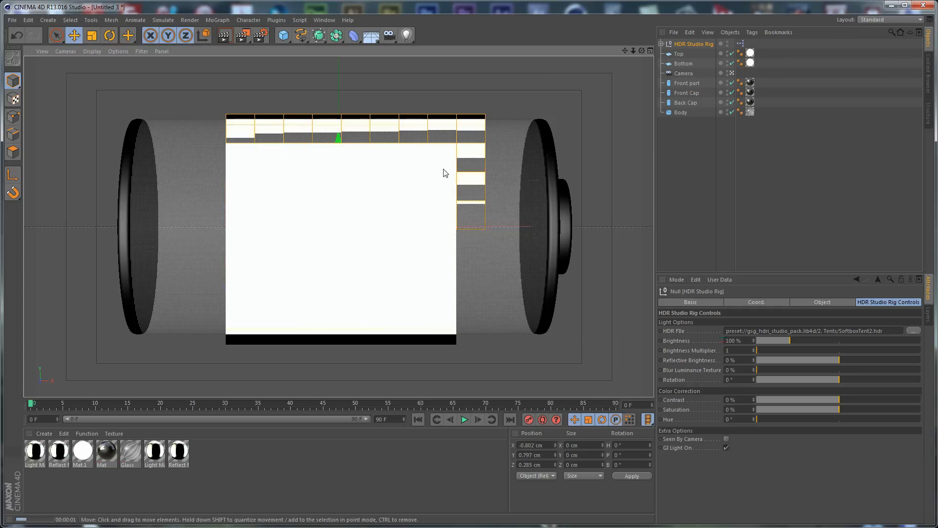
left_click(295, 470)
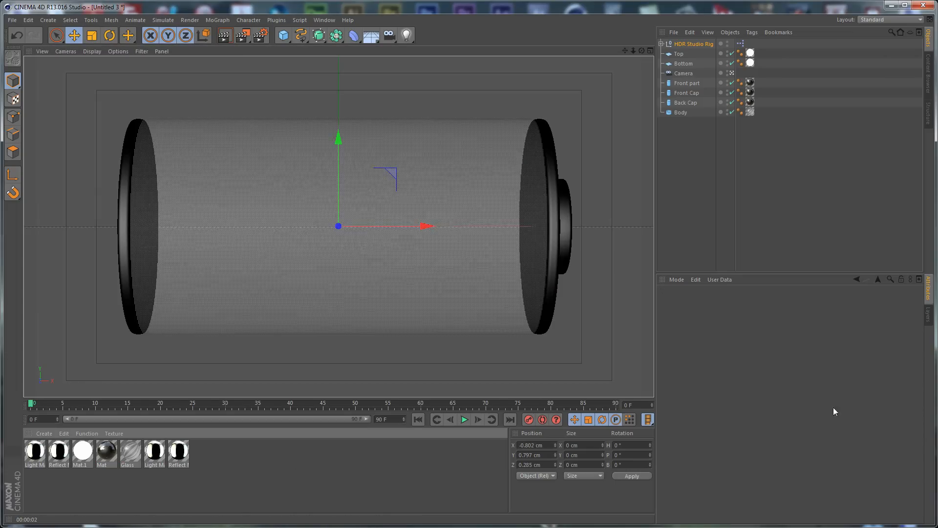
Step: Set the HDR Studio Rig's brightness to 0% and preview-render the scene
left_click(708, 46)
double_click(743, 339)
type("0")
key("Return")
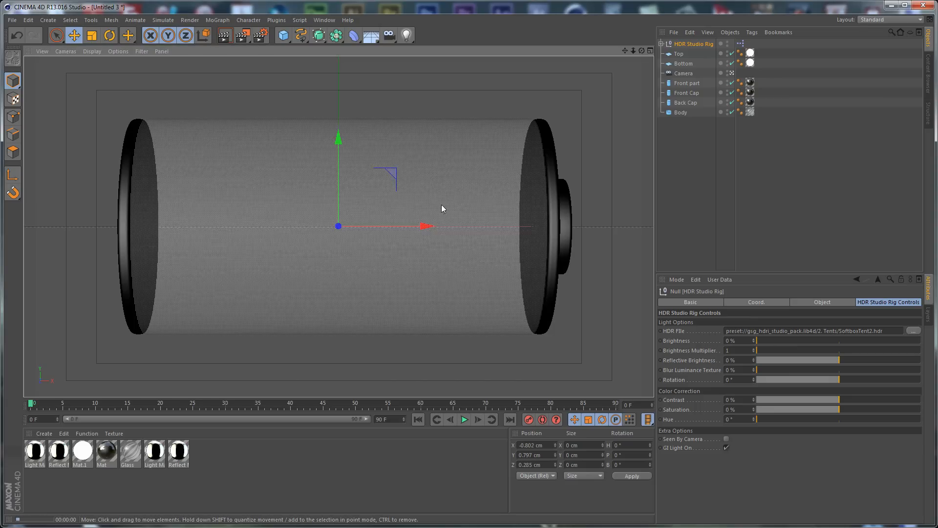
key("ctrl+r")
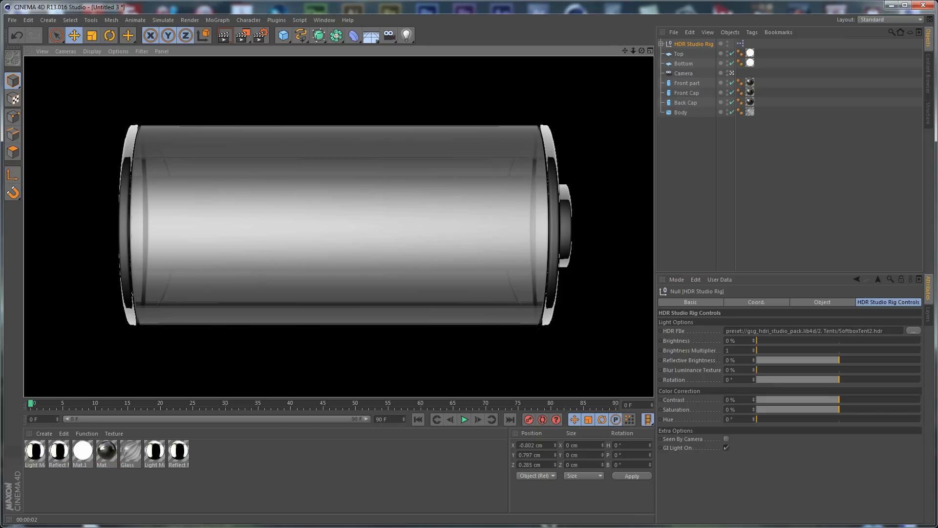
Step: Load paris11_10_Blur.hdr as the rig's HDR file, set its brightness to 40%, and preview-render the scene
left_click_drag(880, 328, 883, 330)
left_click_drag(737, 340, 655, 345)
type("40")
key("Return")
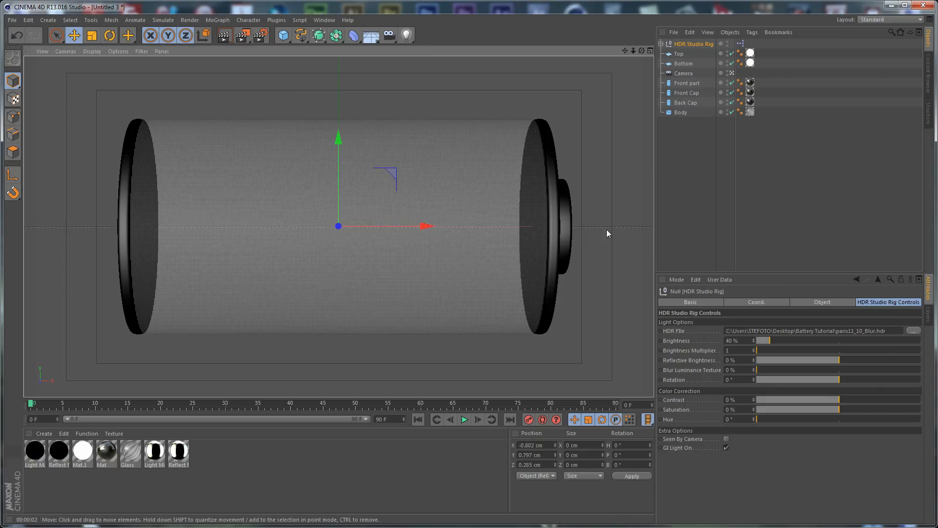
key("ctrl+r")
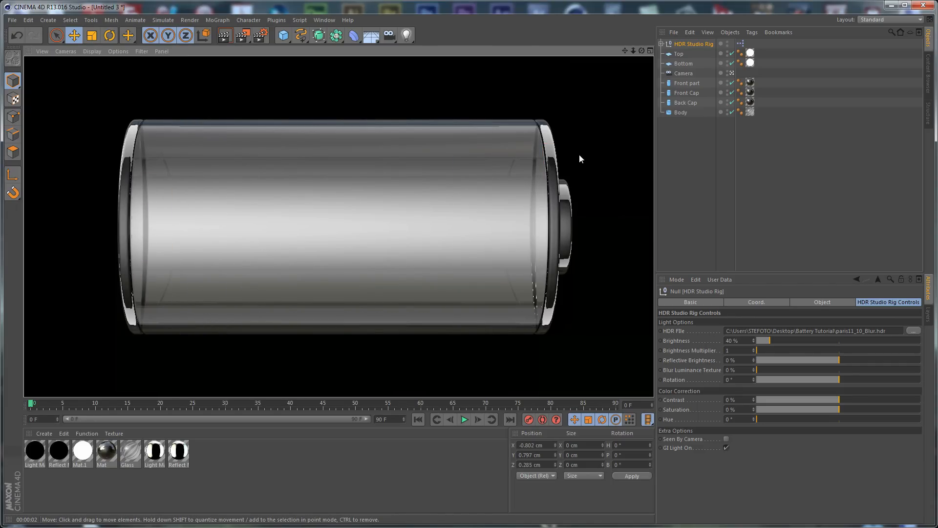
Step: Disable the specular channel of the black Mat material and preview-render the scene
double_click(109, 450)
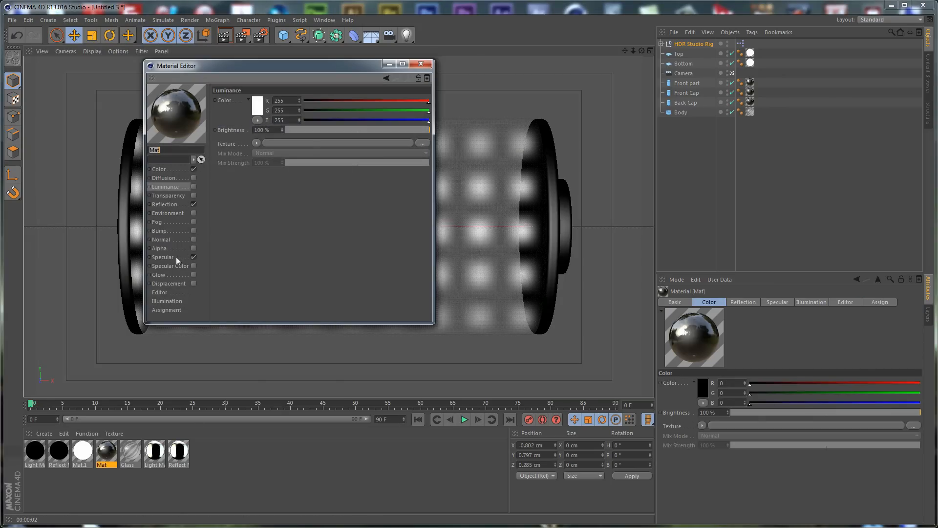
left_click(168, 258)
left_click(193, 257)
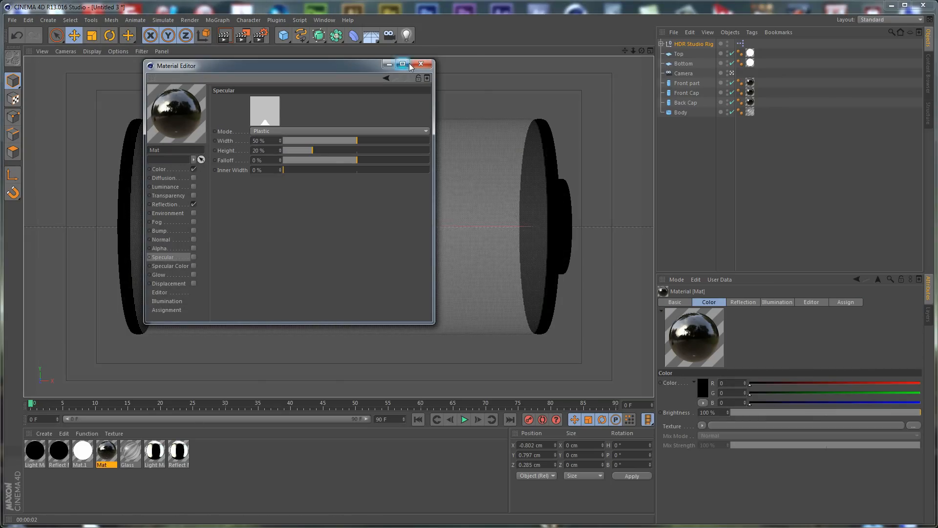
left_click(389, 64)
key("ctrl+r")
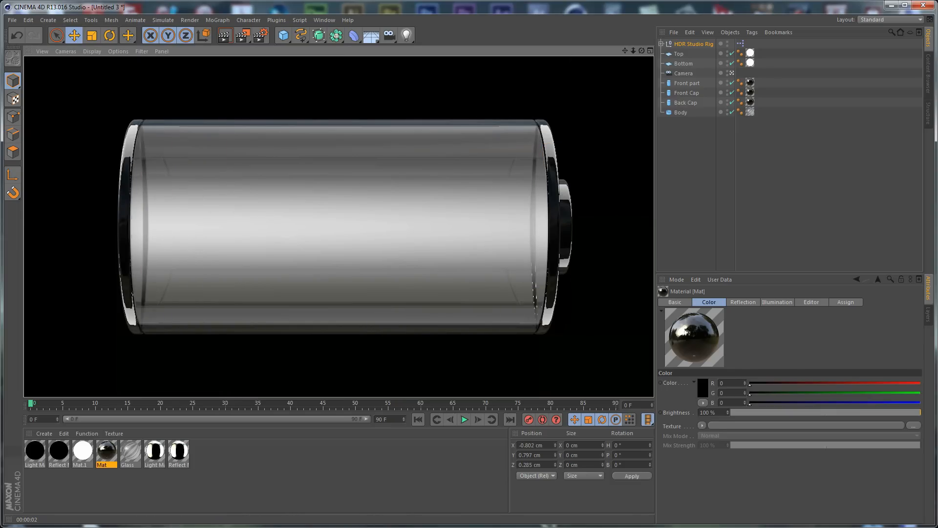
Step: Enable the black Mat material's specular channel, set its mode to Metal, and close the material editor
double_click(107, 452)
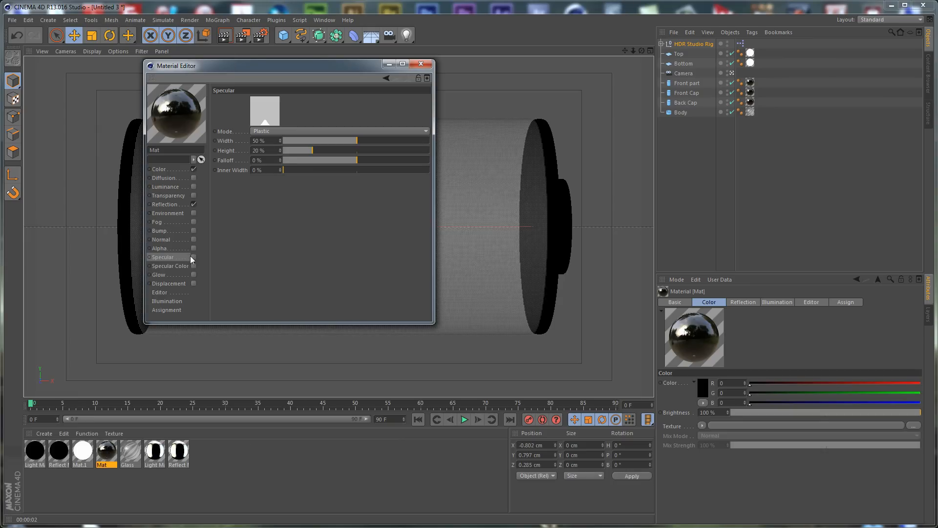
left_click(193, 257)
left_click(376, 131)
left_click(320, 141)
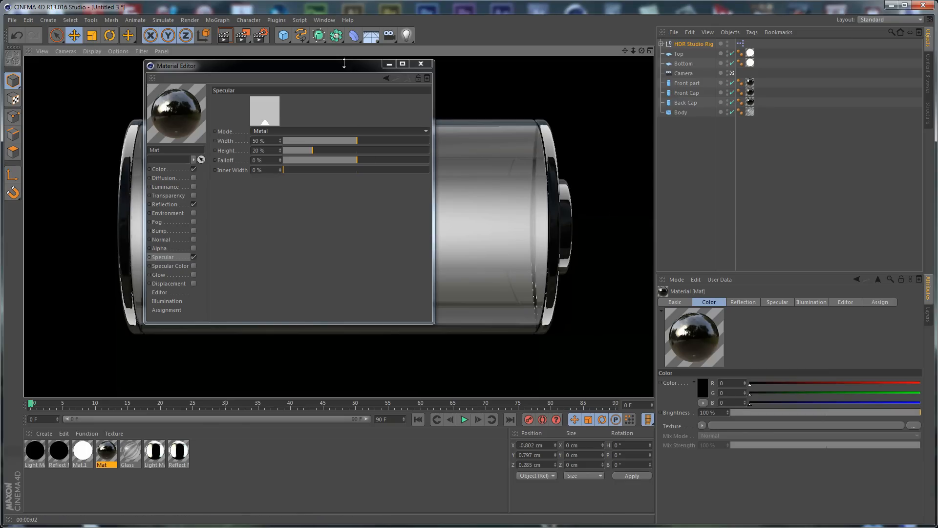
left_click_drag(342, 66, 467, 78)
left_click(547, 76)
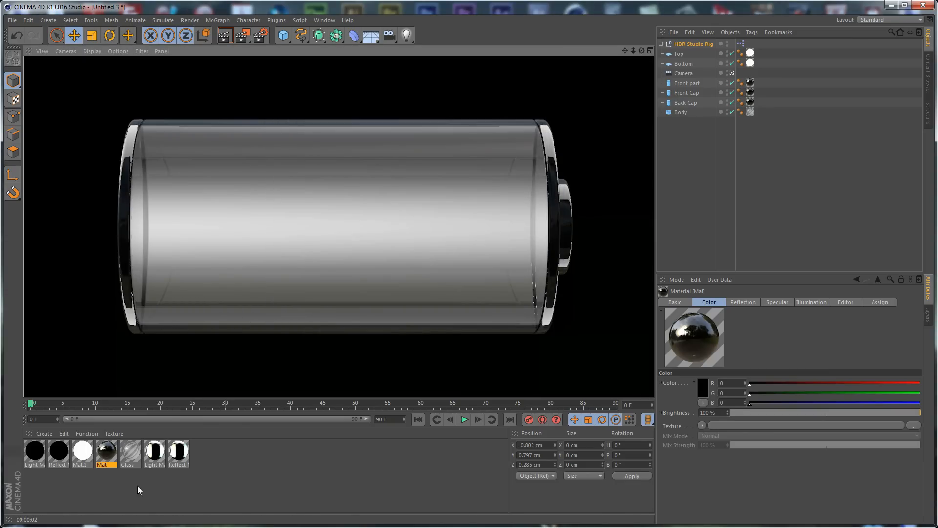
Step: Disable the Glass material's specular channel, preview-render the scene, and close the material editor
left_click(128, 452)
double_click(128, 455)
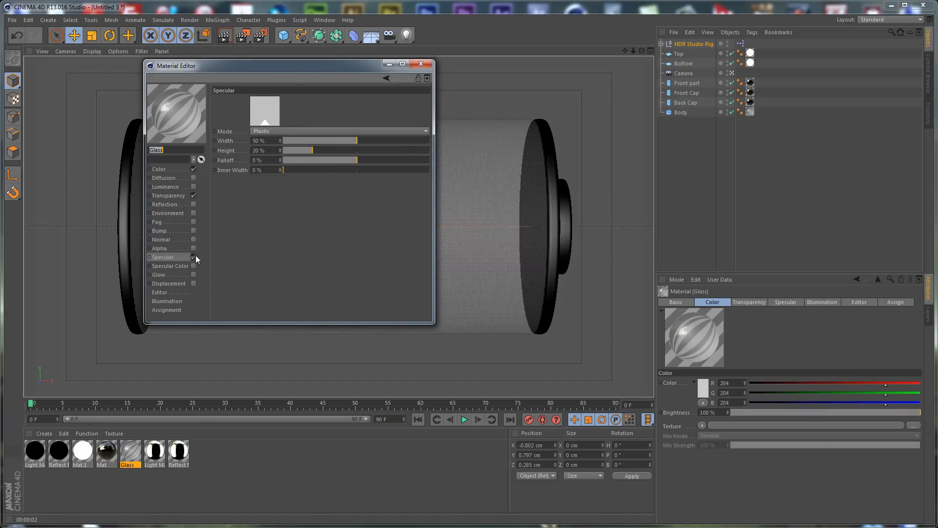
left_click(199, 256)
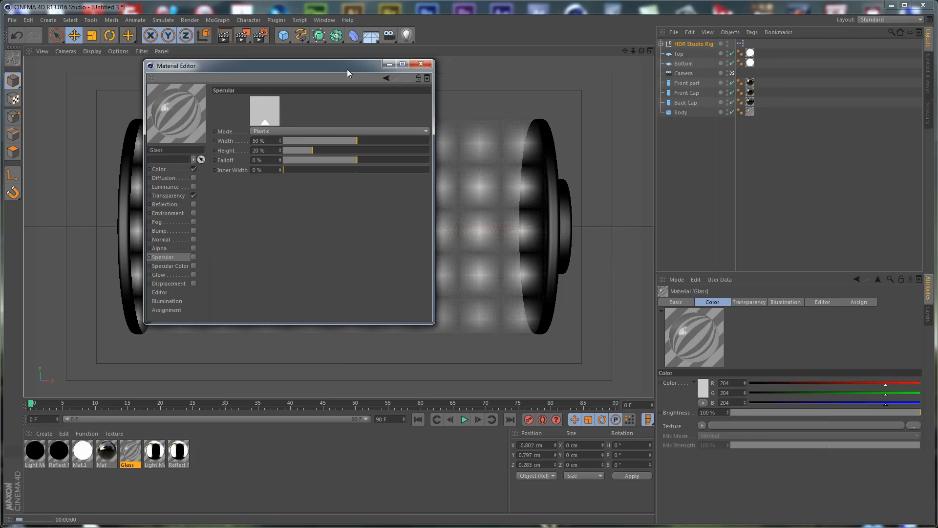
key("ctrl+r")
mouse_move(339, 68)
left_mouse_down()
mouse_move(805, 129)
mouse_move(832, 144)
left_mouse_up()
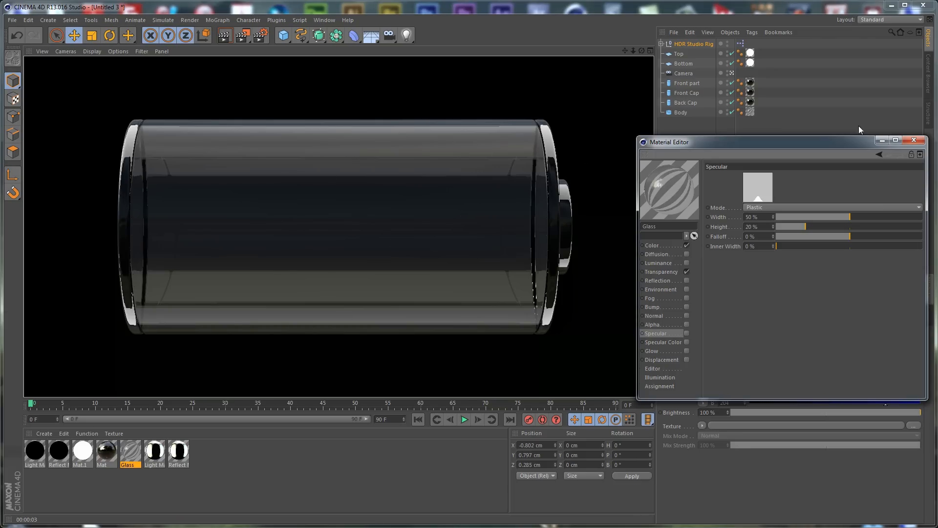
left_click(922, 142)
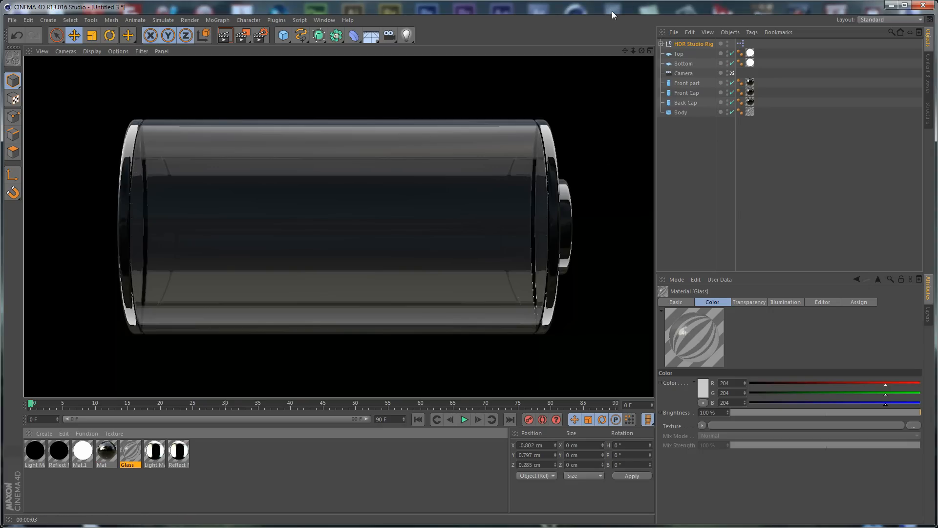
Step: Add a cylinder at the battery's centre and set its orientation to -X
left_click(316, 458)
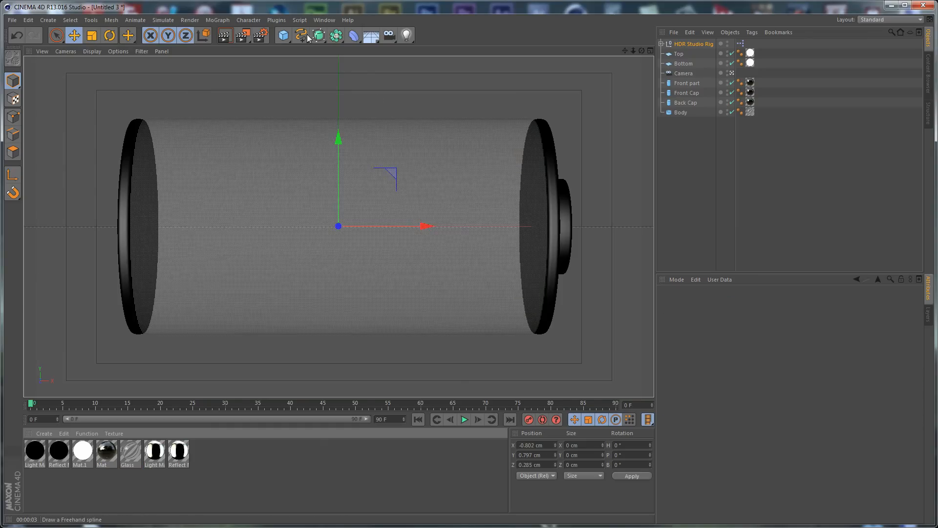
left_click(282, 38)
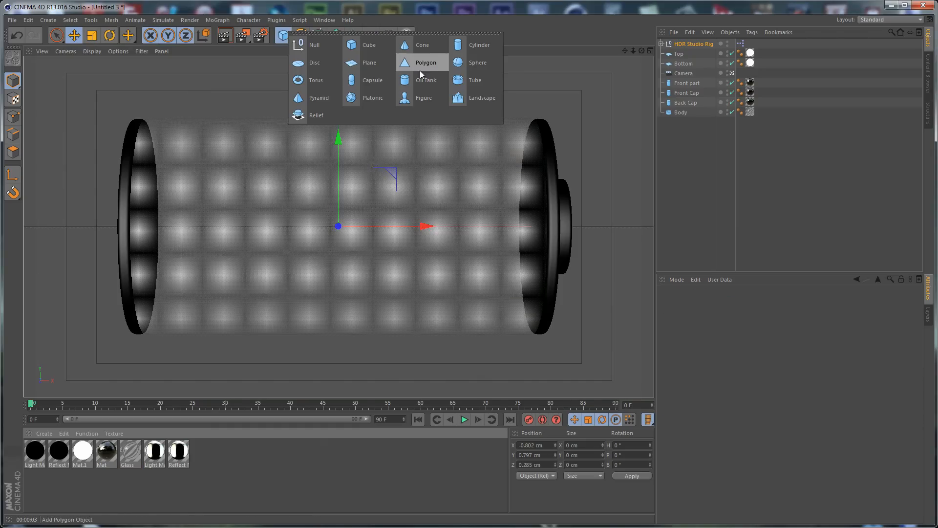
left_click(466, 48)
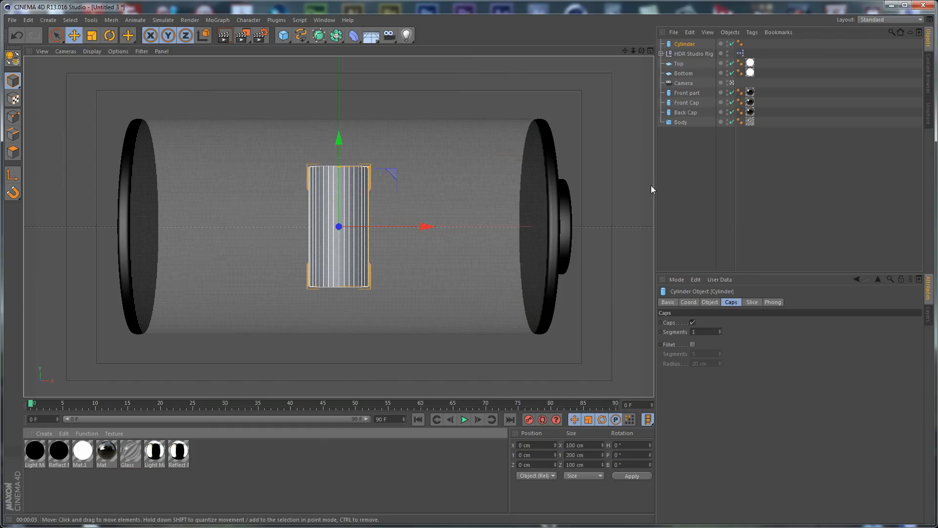
left_click(709, 302)
left_click(720, 362)
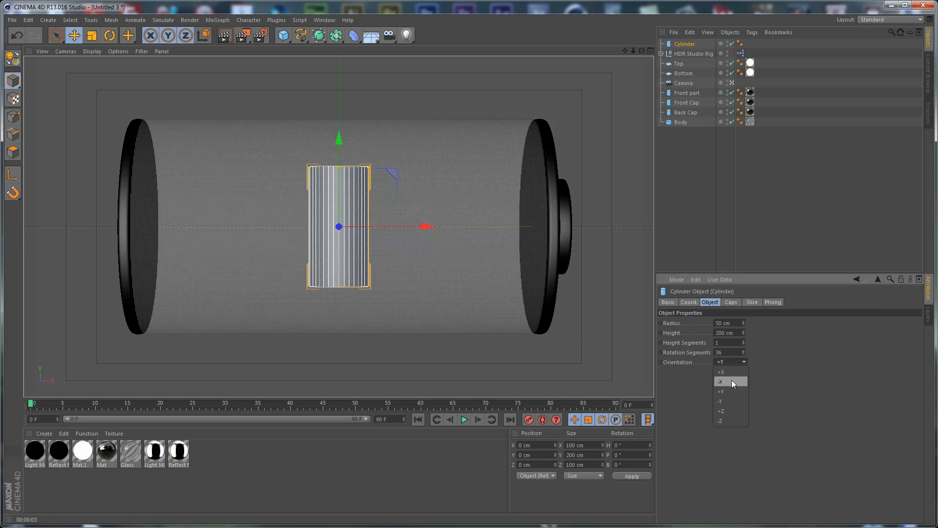
left_click(731, 382)
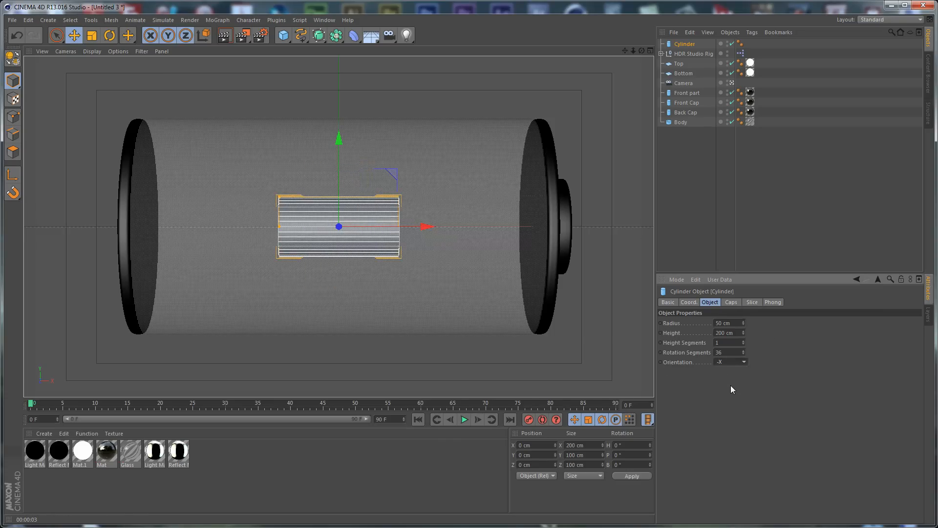
Step: Set the new cylinder's radius to 169 cm and check it against the Body tube's inner radius
left_click(723, 322)
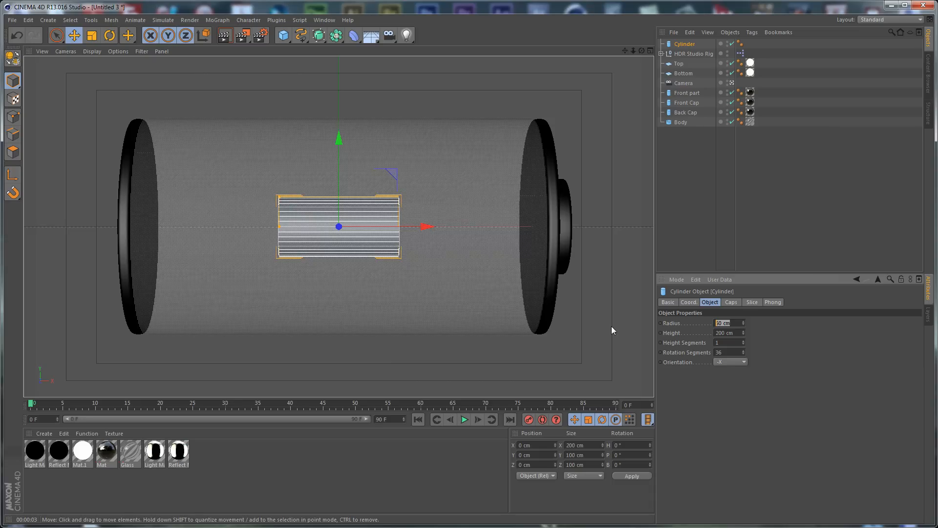
type("169")
key("Return")
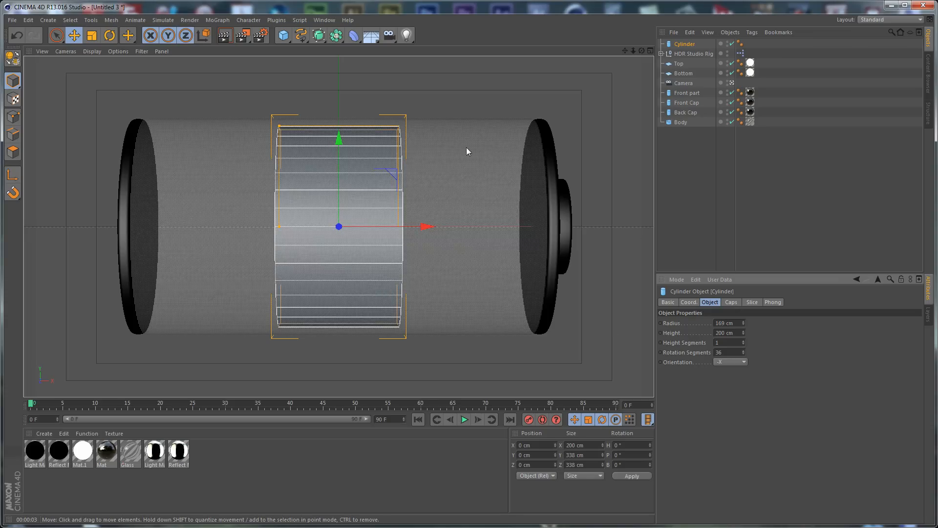
left_click(681, 121)
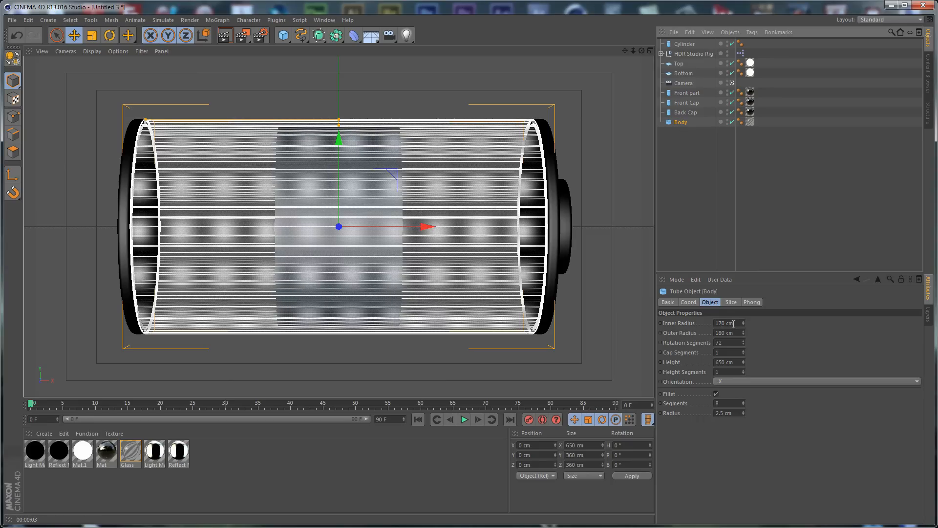
left_click(684, 44)
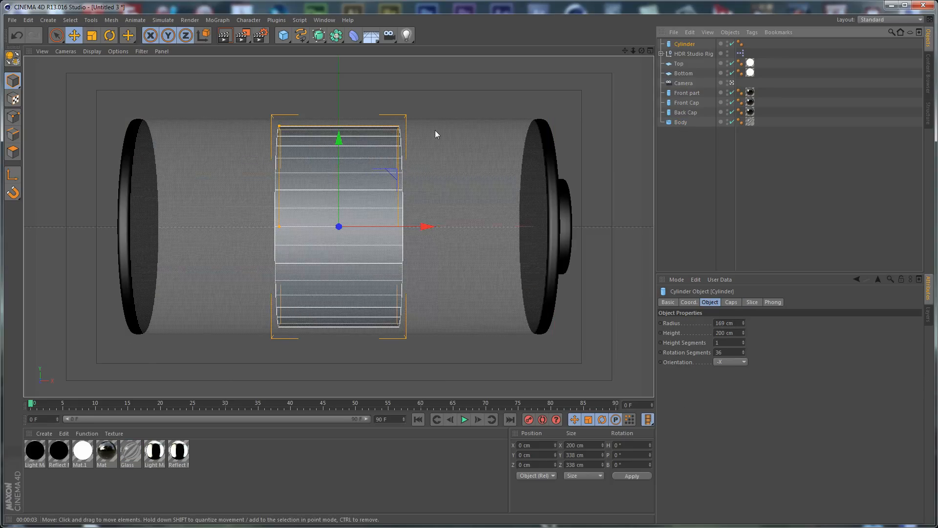
Step: Set the new cylinder's rotation segments to 72 and its height to 129 cm
left_click_drag(562, 212, 388, 224, "alt")
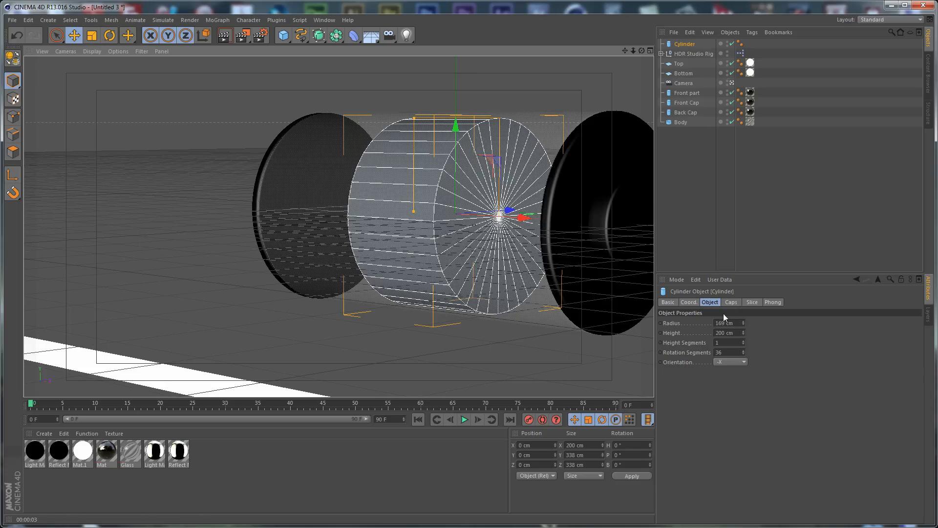
left_click_drag(732, 351, 644, 353)
type("72")
key("Return")
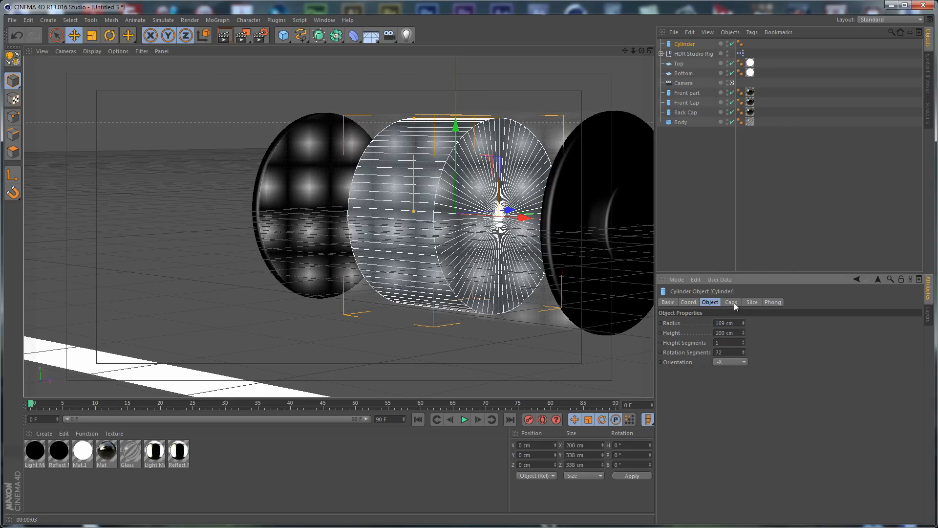
double_click(734, 332)
type("129")
key("Return")
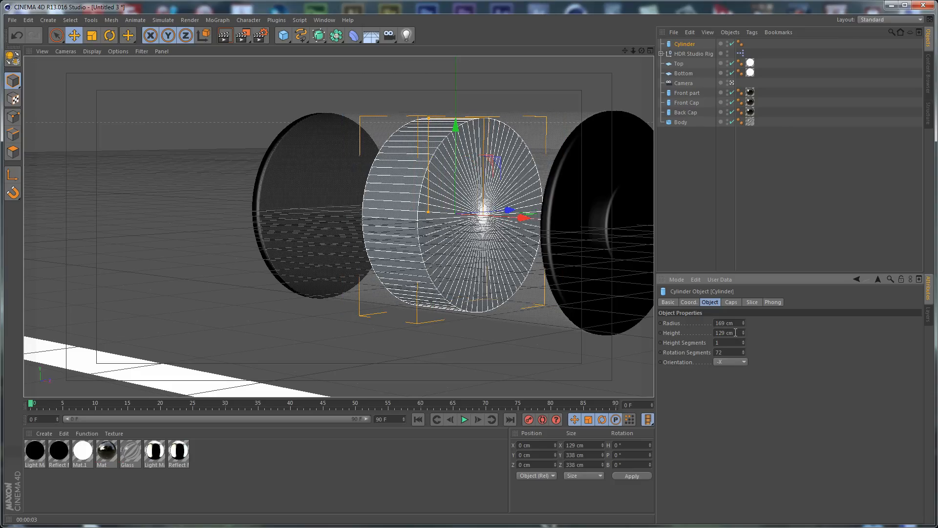
Step: Enable the fillet on the new cylinder's caps with a radius of 8 cm
left_click(731, 302)
left_click(692, 344)
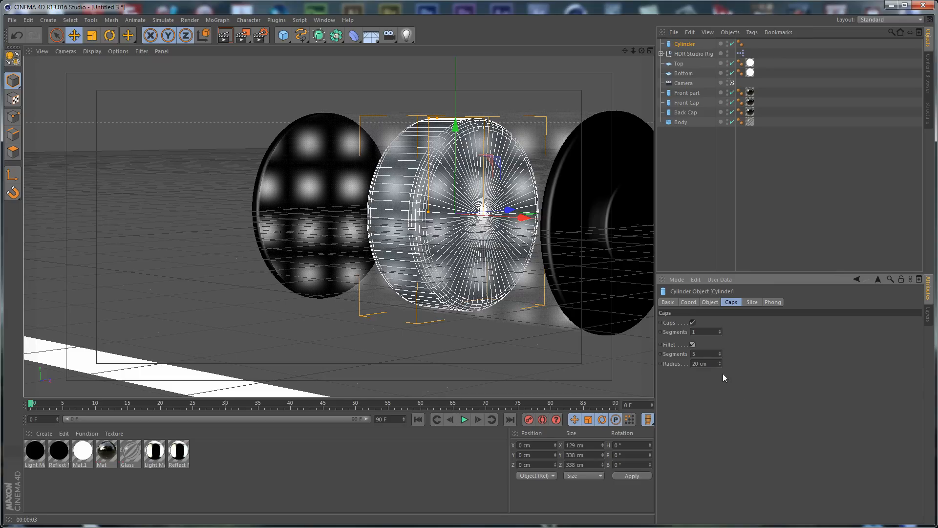
double_click(714, 364)
type("8")
key("Return")
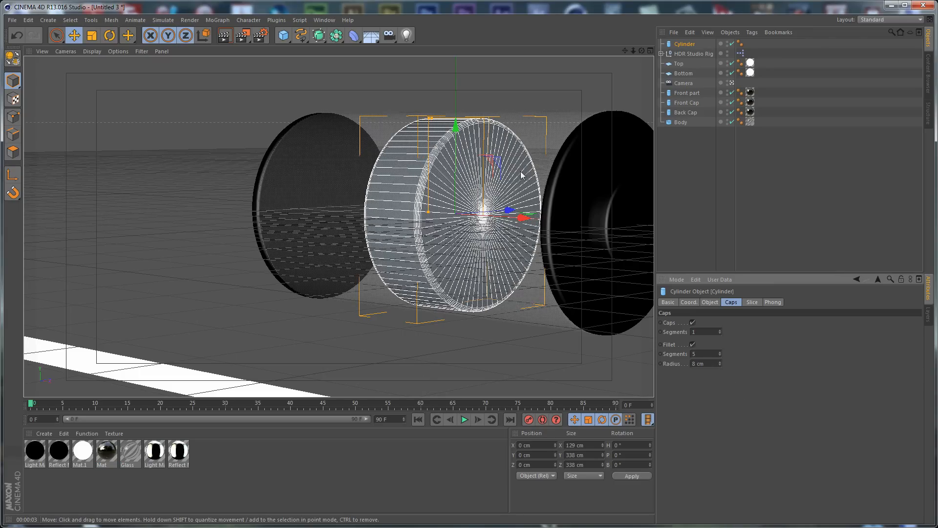
Step: In the top view, move the new cylinder along X to about -260 cm, inside the body beside the Back Cap
middle_click(529, 77)
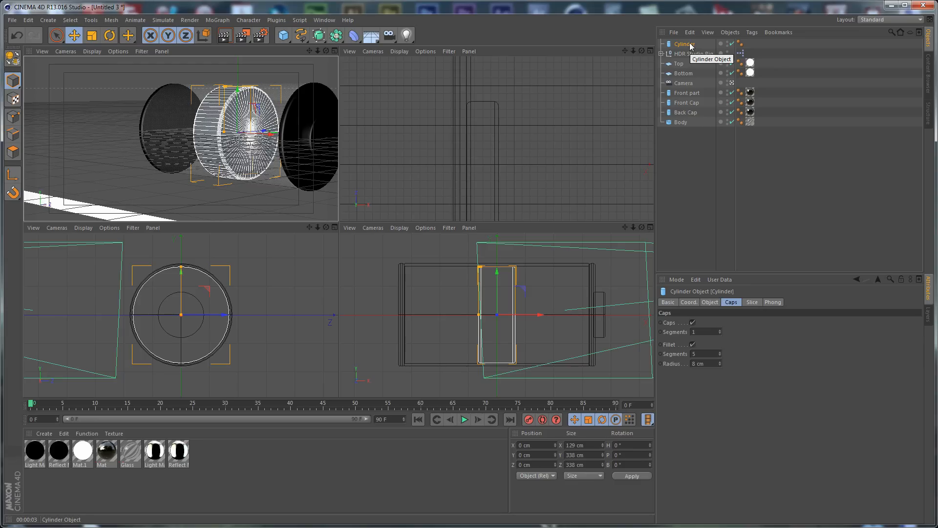
middle_click(542, 114)
scroll(406, 212, "down", 5)
middle_click_drag(150, 126, 358, 184, "alt")
scroll(450, 218, "up", 6)
scroll(467, 199, "up", 1)
left_click_drag(571, 266, 383, 268)
scroll(242, 260, "up", 4)
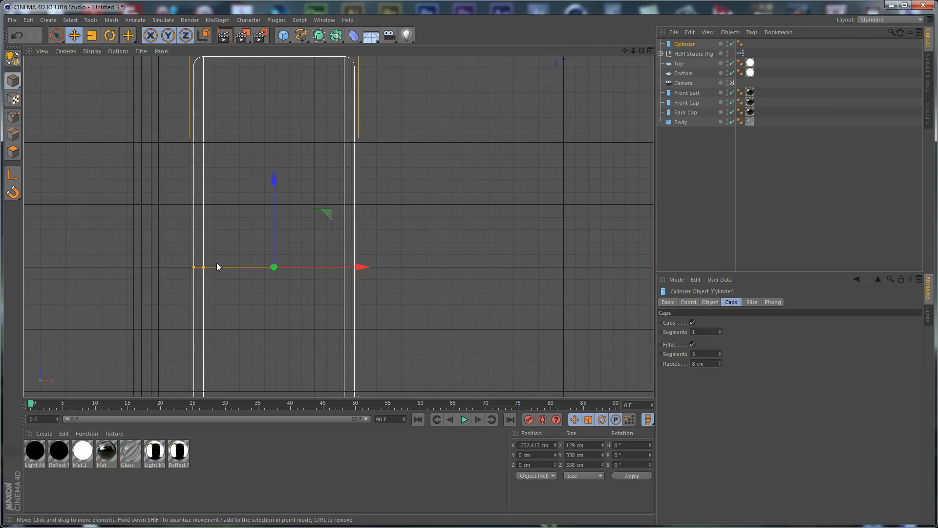
middle_click_drag(304, 179, 407, 261, "alt")
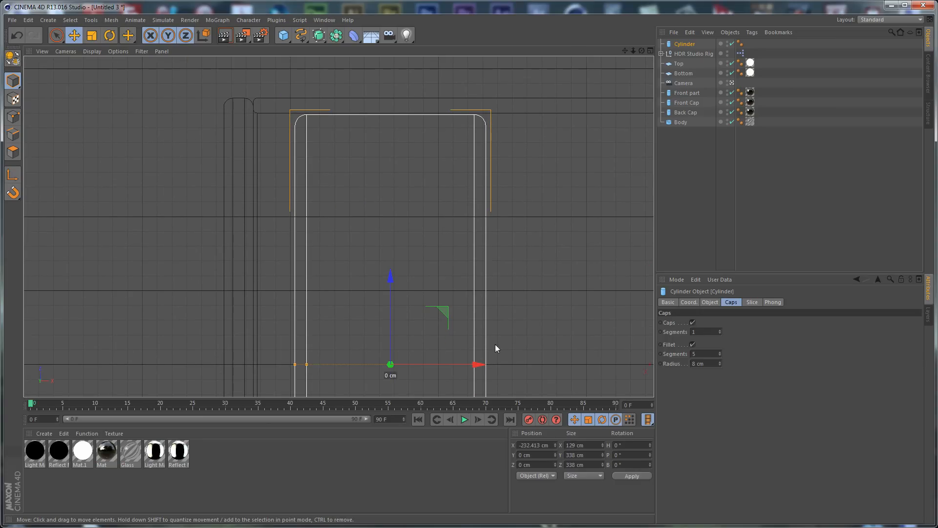
left_click_drag(477, 364, 438, 368)
middle_click_drag(545, 221, 485, 149, "alt")
scroll(486, 149, "down", 5)
middle_click_drag(561, 153, 436, 177, "alt")
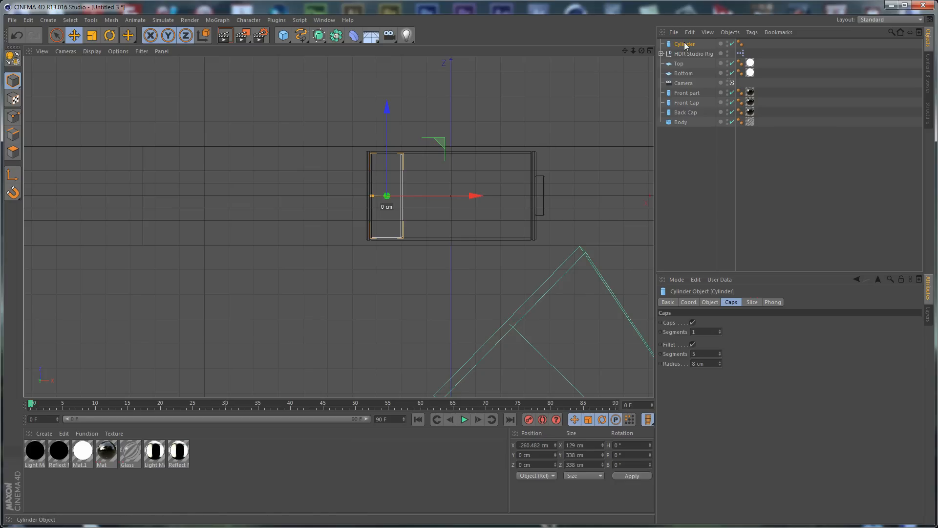
Step: Add a MoGraph Cloner object and make the inner charge-cell cylinder its child
left_click(216, 20)
left_click(244, 94)
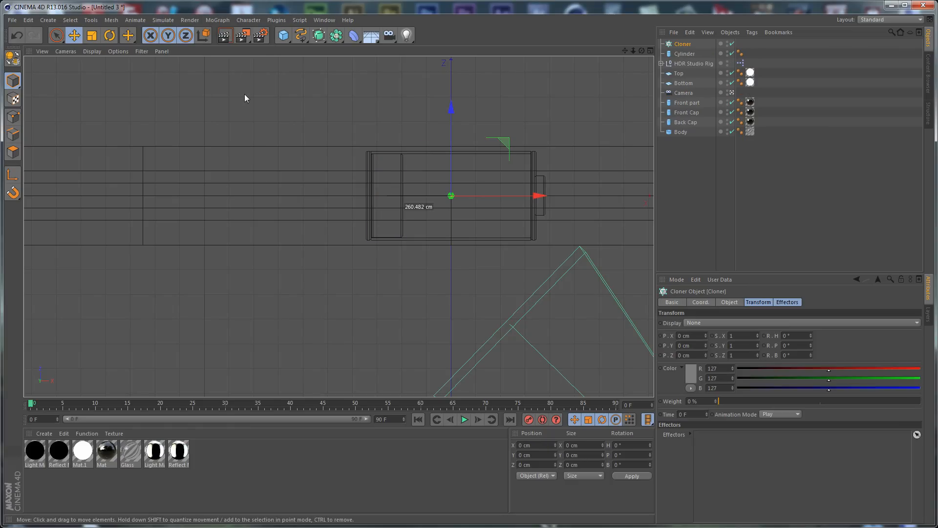
left_click_drag(687, 55, 690, 44)
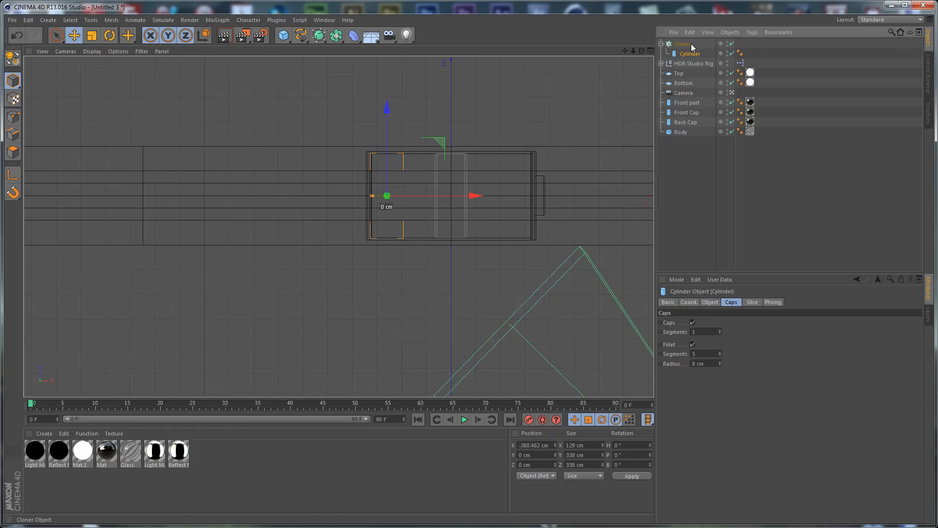
Step: Set the Cloner's per-step position offset to 0 cm in Y and 136 cm in X, and turn off Fix Clone
middle_click(520, 88)
middle_click(242, 120)
middle_click_drag(450, 168, 360, 147, "alt")
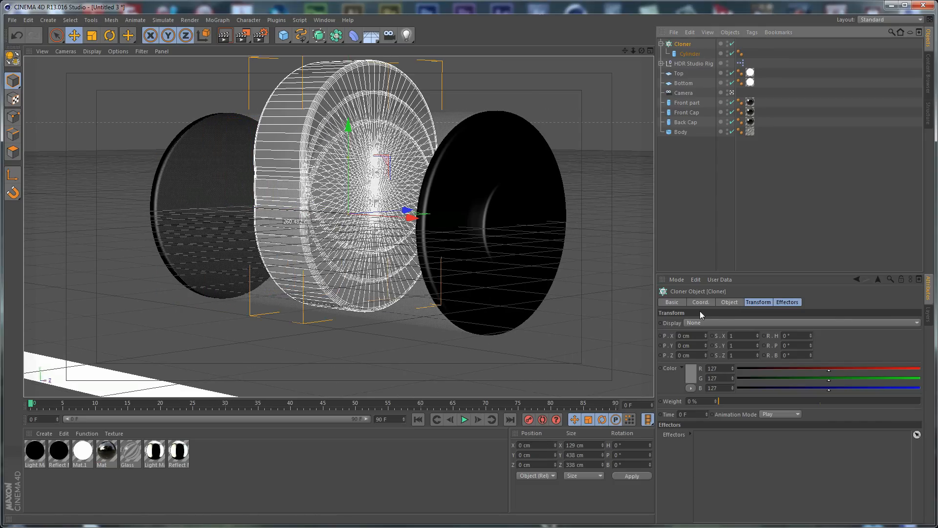
left_click(730, 302)
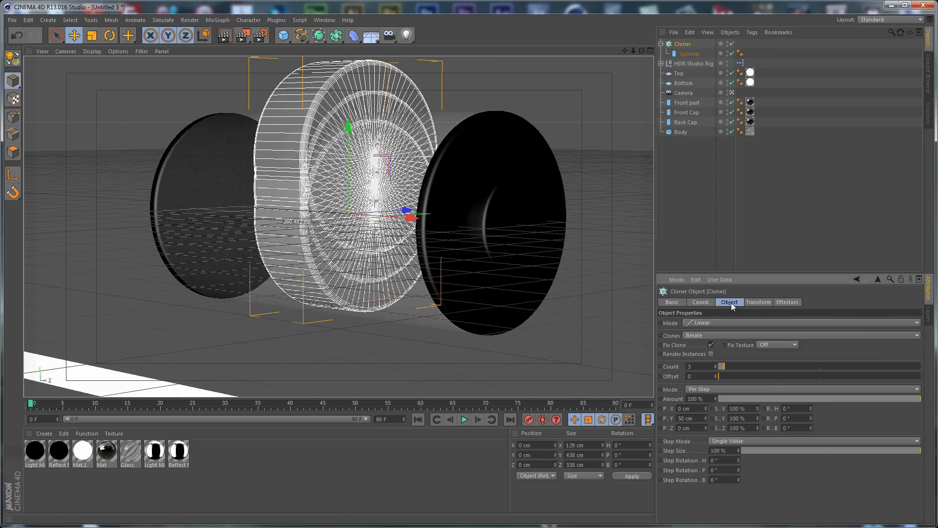
double_click(699, 418)
type("0")
key("Return")
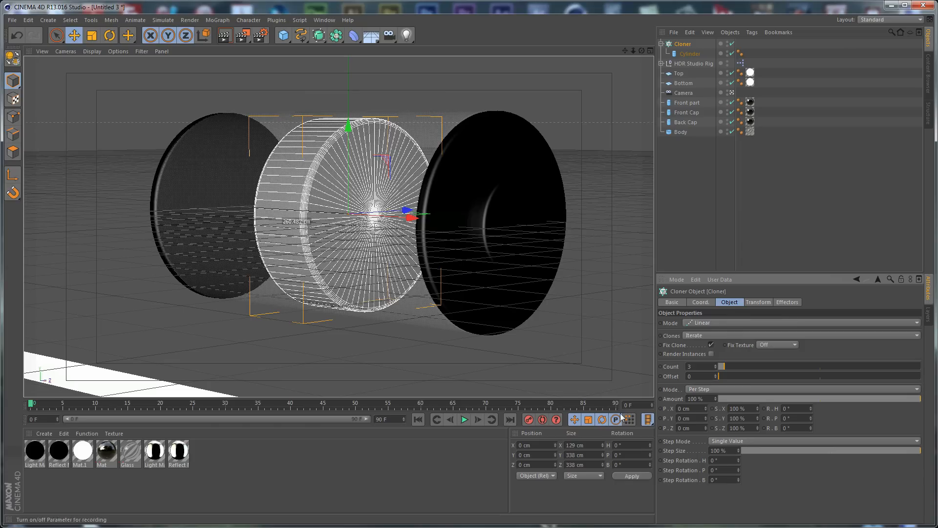
left_click_drag(708, 408, 705, 402)
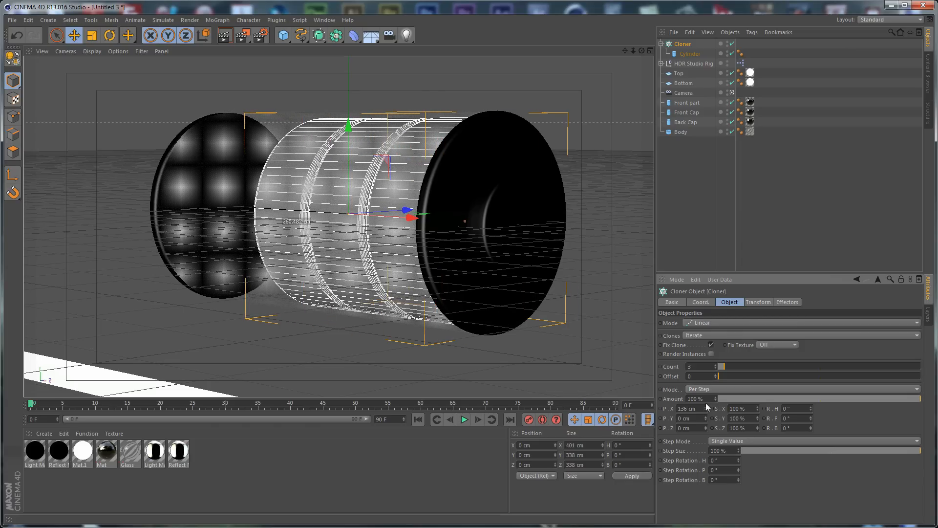
left_click(711, 344)
Step: Set the Cloner's count to 5 so the charge cells fill the battery body
mouse_move(121, 130)
left_mouse_down("alt")
mouse_move(440, 234)
mouse_move(386, 221)
left_mouse_up("alt")
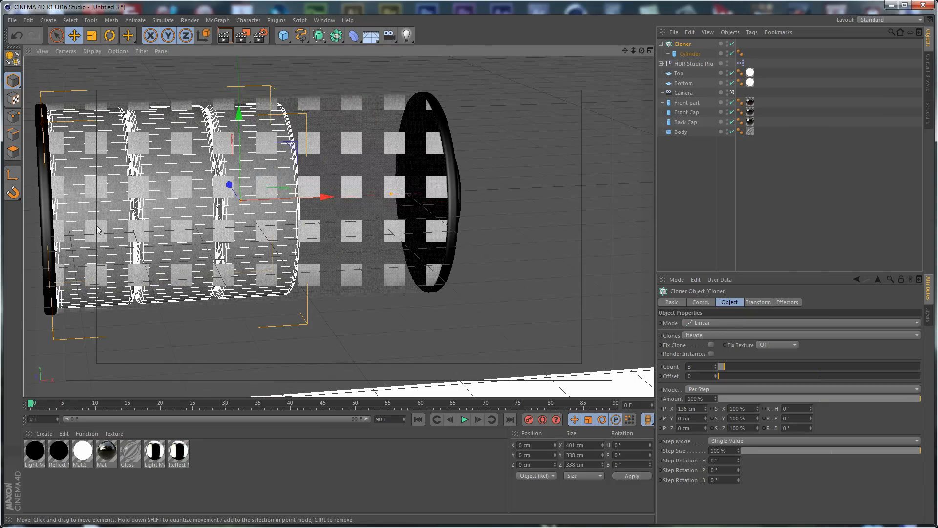
double_click(691, 367)
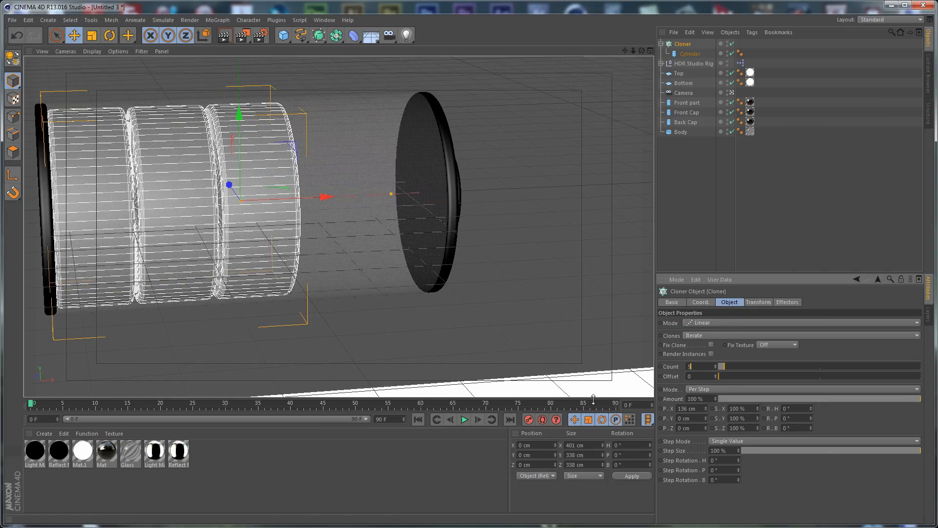
type("5")
key("Return")
Step: Set the Cloner's per-step X offset to 129 cm so the cells sit directly against each other
mouse_move(596, 226)
left_mouse_down("alt")
mouse_move(512, 218)
mouse_move(503, 206)
left_mouse_up("alt")
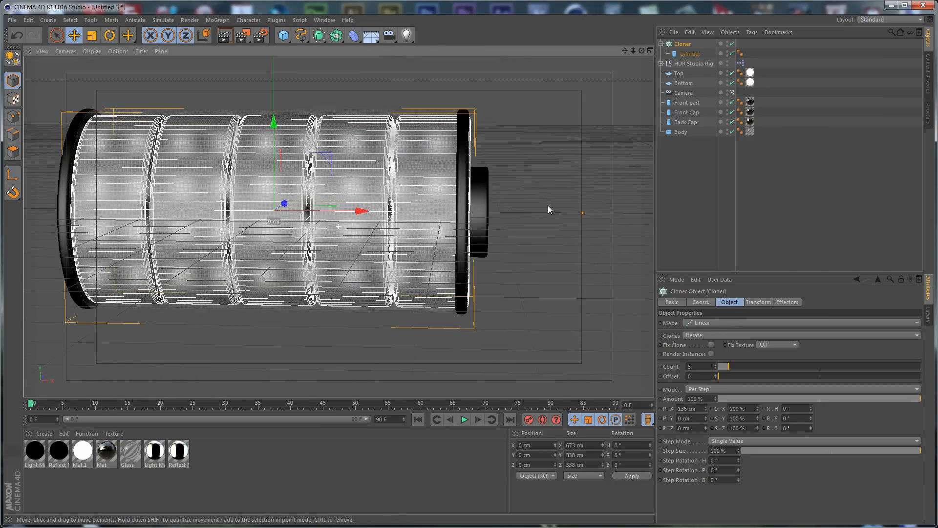
scroll(281, 197, "up", 5)
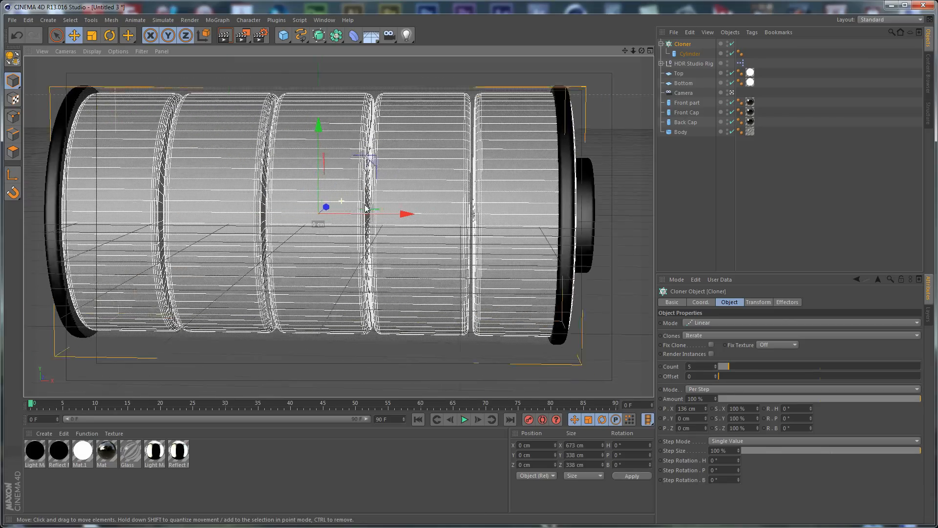
middle_click_drag(459, 167, 464, 169, "alt")
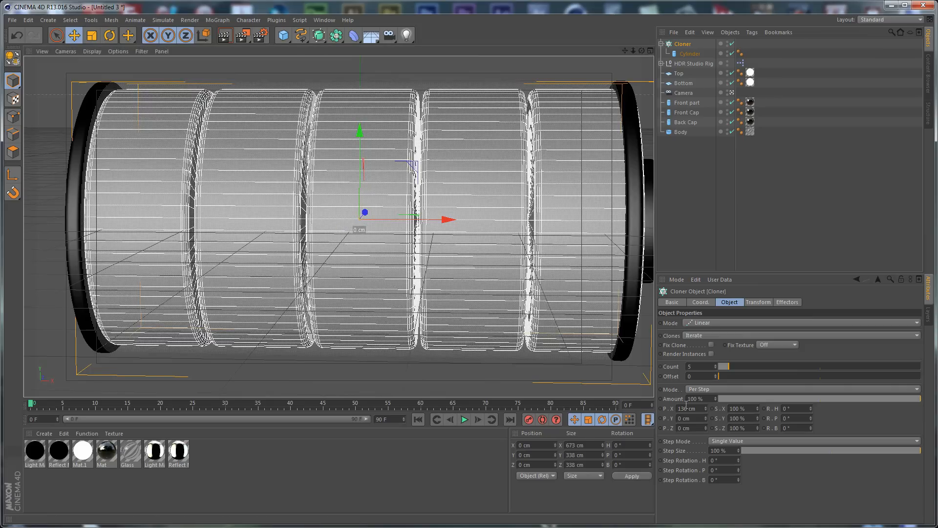
left_click_drag(697, 409, 655, 409)
type("129")
key("Return")
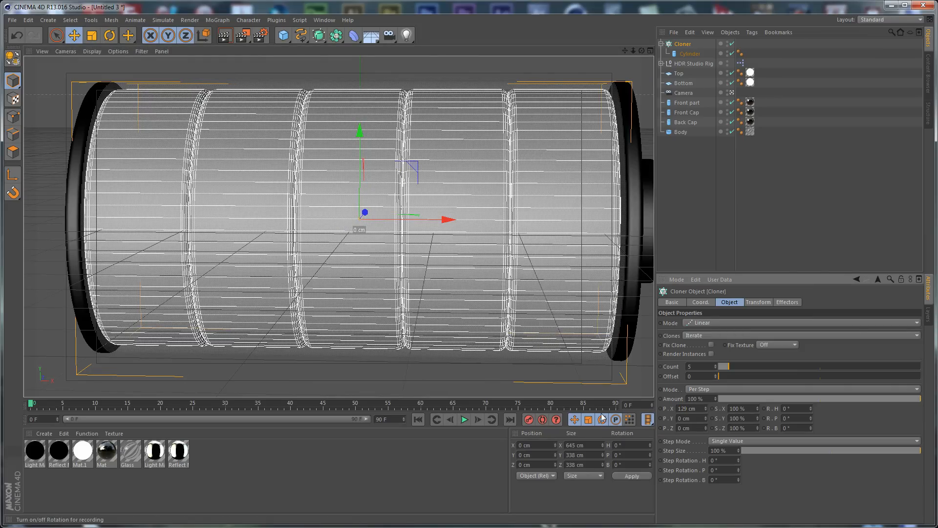
left_click_drag(565, 279, 551, 256, "alt")
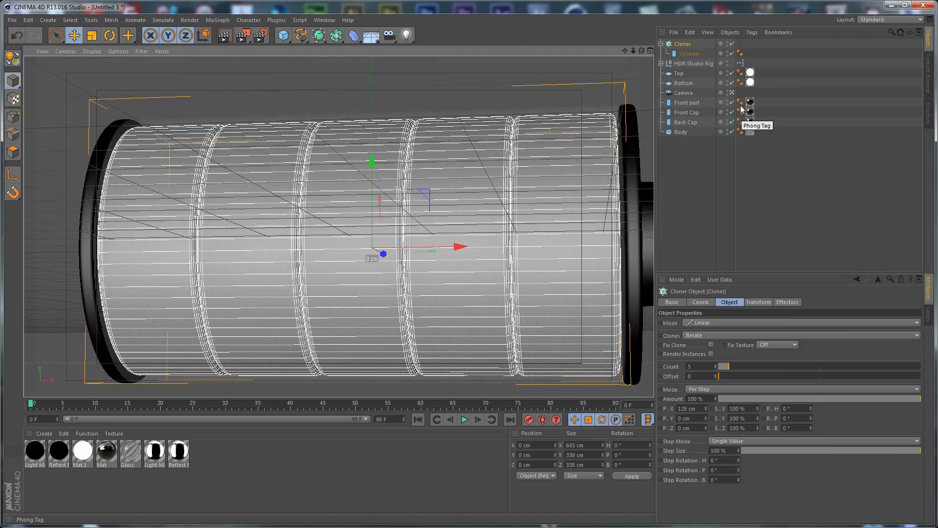
Step: Set the Camera's position to X 0 cm, Y 0 cm and Z -2400 cm
left_click(684, 95)
left_click(712, 303)
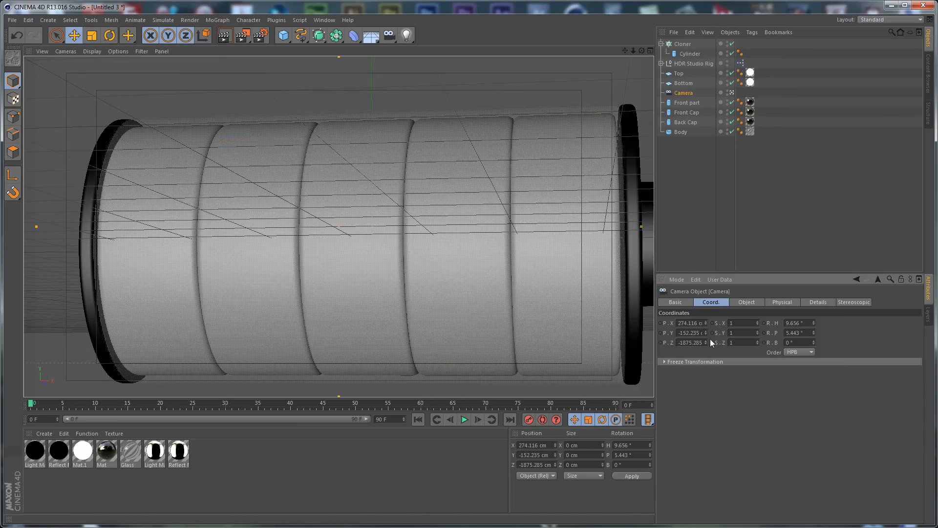
double_click(694, 323)
type("0")
key("Tab")
type("0")
key("Tab")
type("-2400")
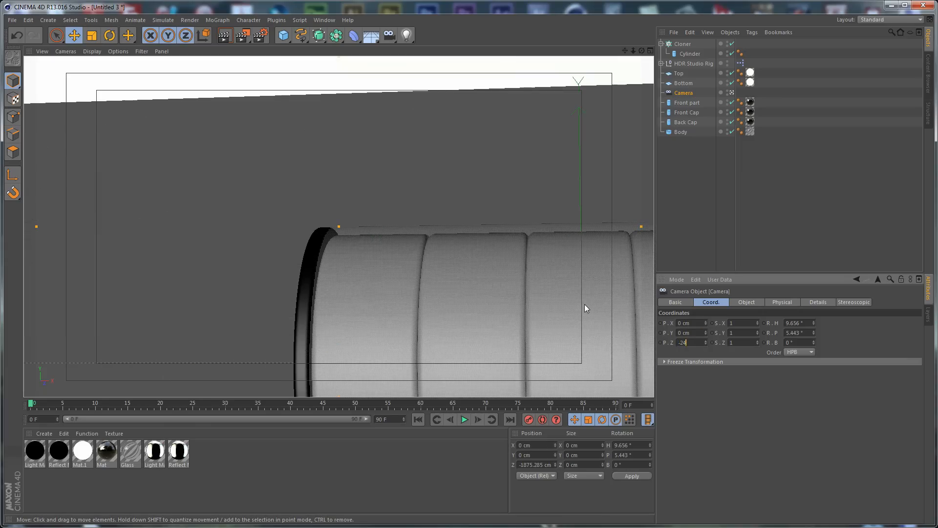
key("Return")
Step: Set the Camera's heading and pitch rotation to 0°
double_click(794, 323)
type("0")
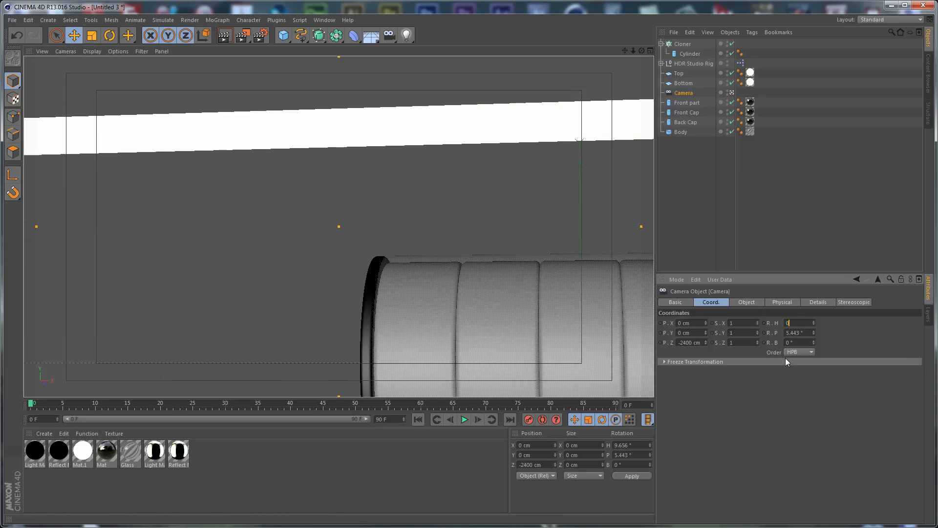
key("Tab")
type("0")
key("Return")
Step: Add a Protection tag to the Camera to lock its view
right_click(688, 94)
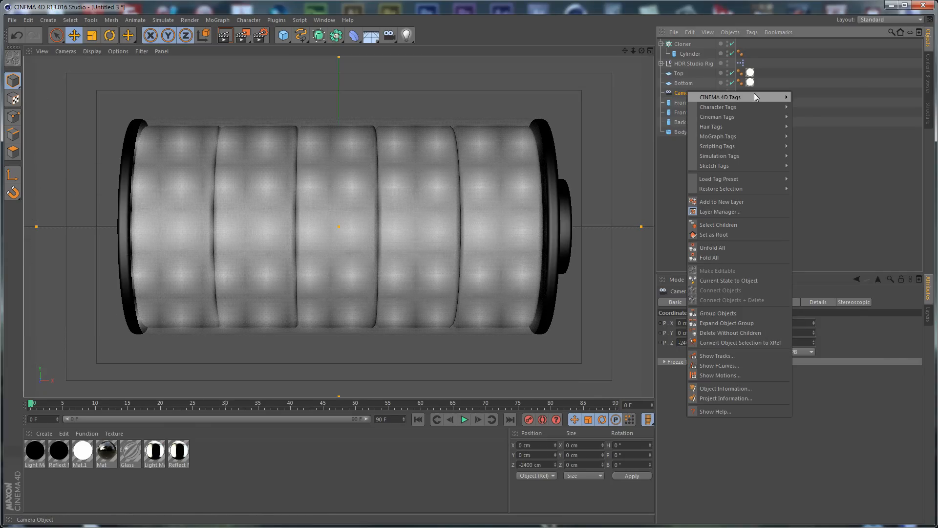
mouse_move(754, 93)
left_click(821, 221)
left_click(711, 170)
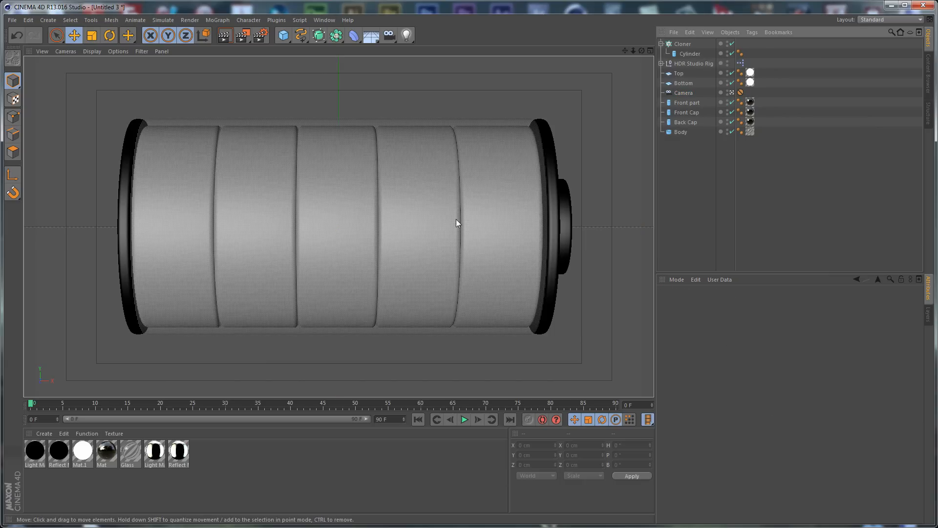
Step: Create a new material for the charge cells and open it in the Material Editor
double_click(226, 468)
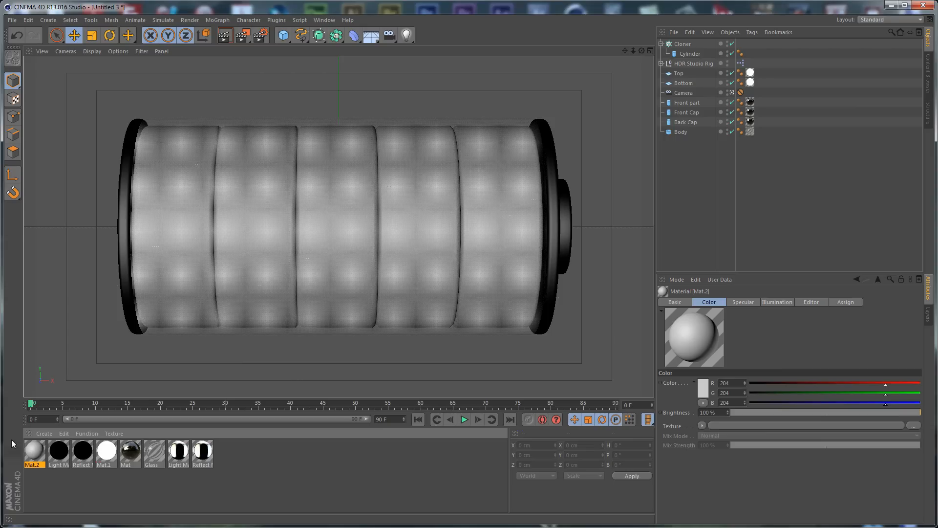
double_click(35, 451)
left_click_drag(299, 73, 480, 121)
left_click(357, 217)
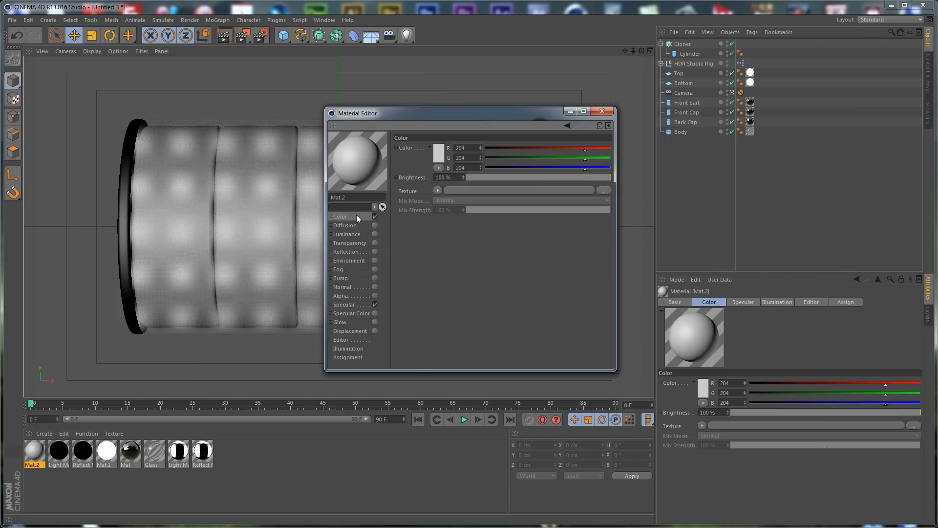
Step: Disable the new material's Color channel and enable Luminance with pure red (255, 0, 0)
left_click(375, 216)
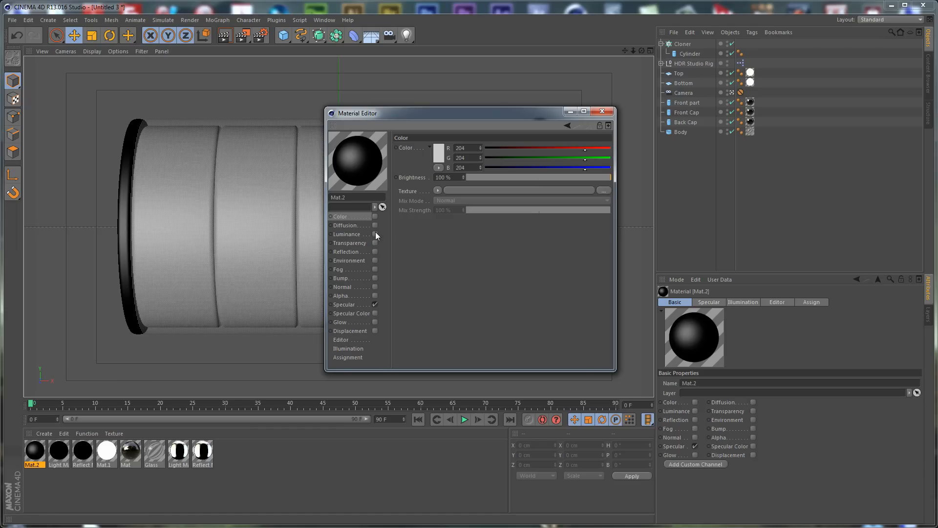
left_click(375, 234)
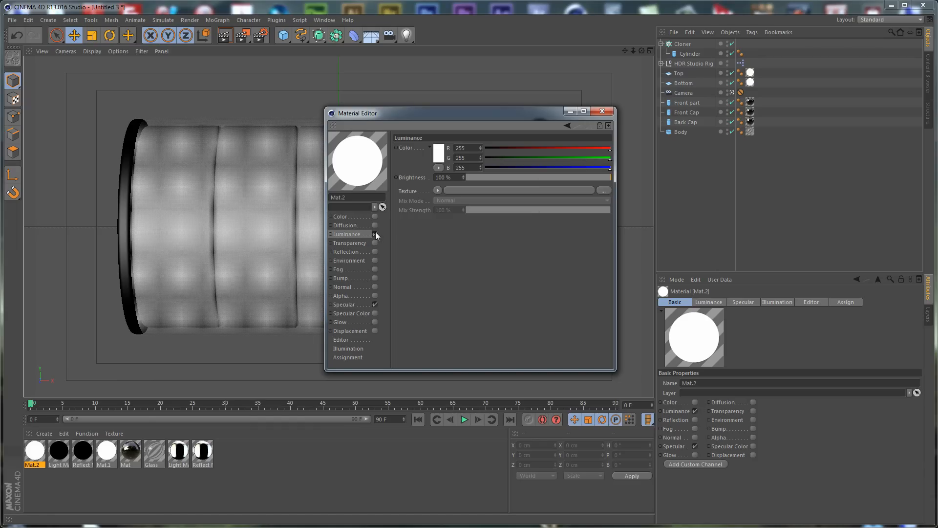
left_click(439, 155)
left_click_drag(429, 132, 533, 41)
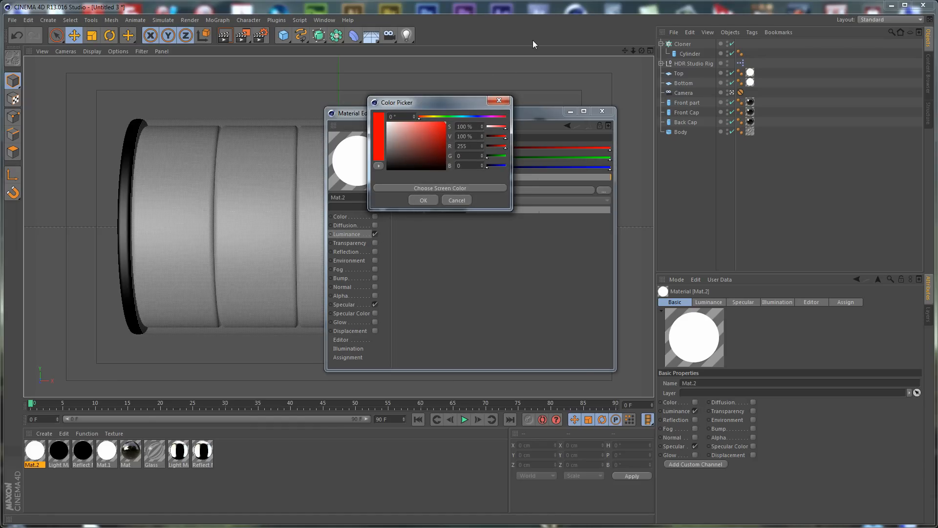
left_click(424, 199)
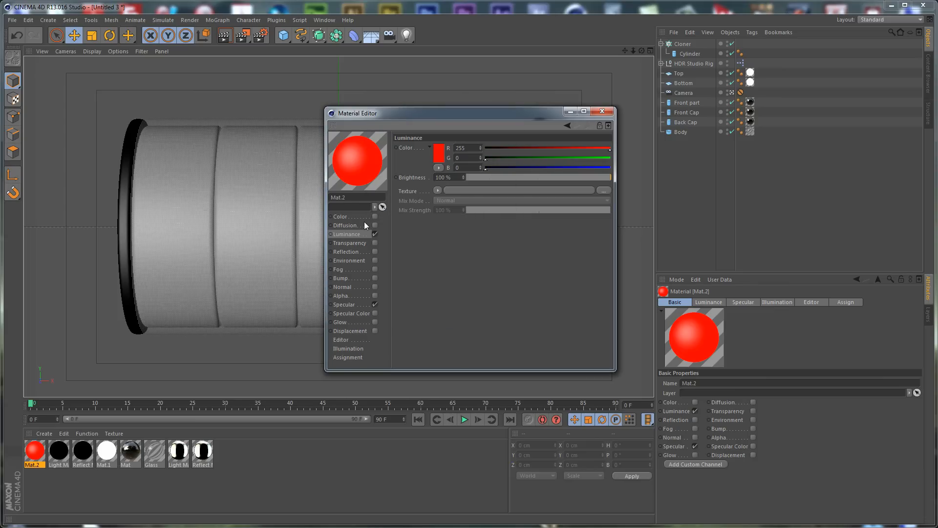
Step: Enable Transparency on the red material and set its brightness to 50%
left_click(375, 242)
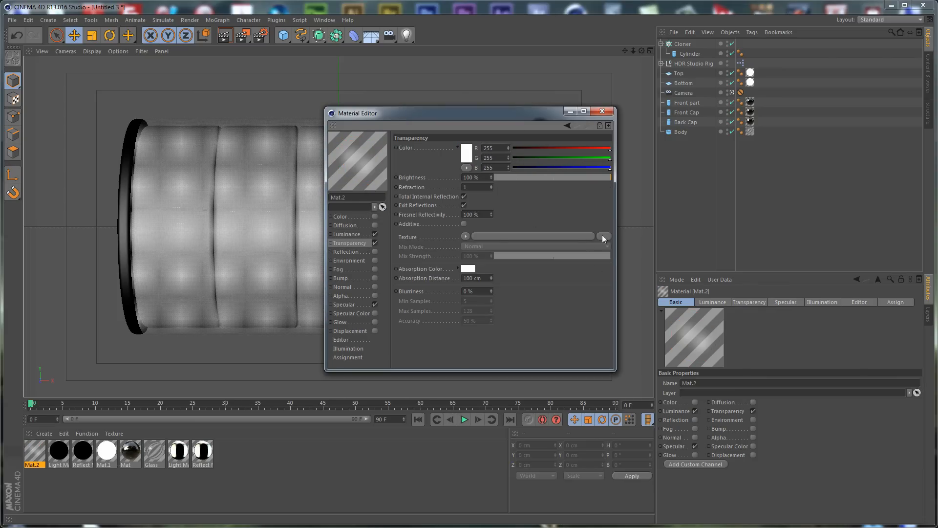
left_click(480, 178)
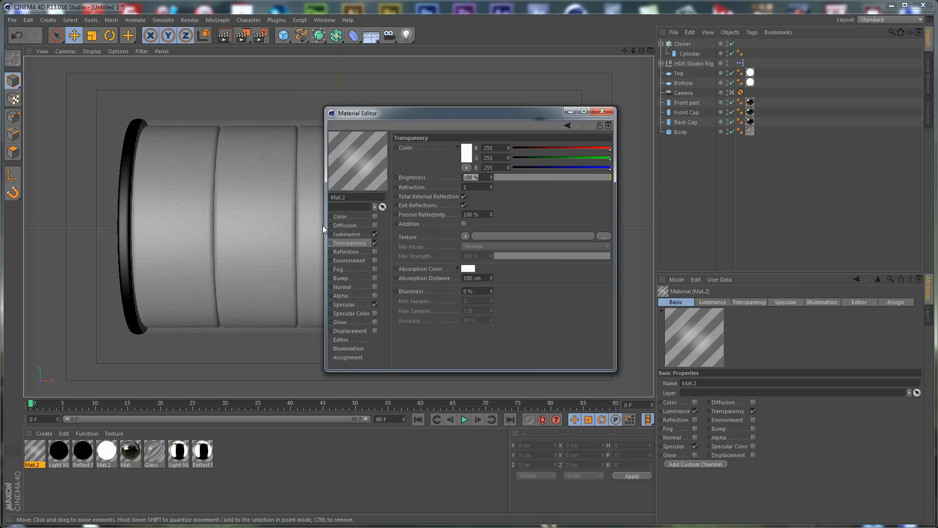
type("60")
key("Return")
left_click(487, 179)
type("50")
key("Return")
Step: Set the red material's transparency refraction to 1.4 and its absorption color to red
left_click(480, 187)
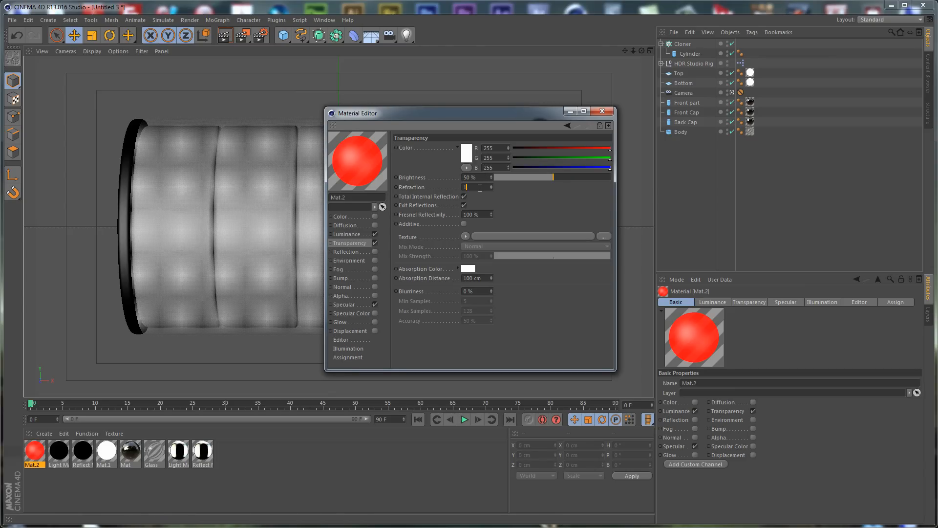
type(".4")
key("Return")
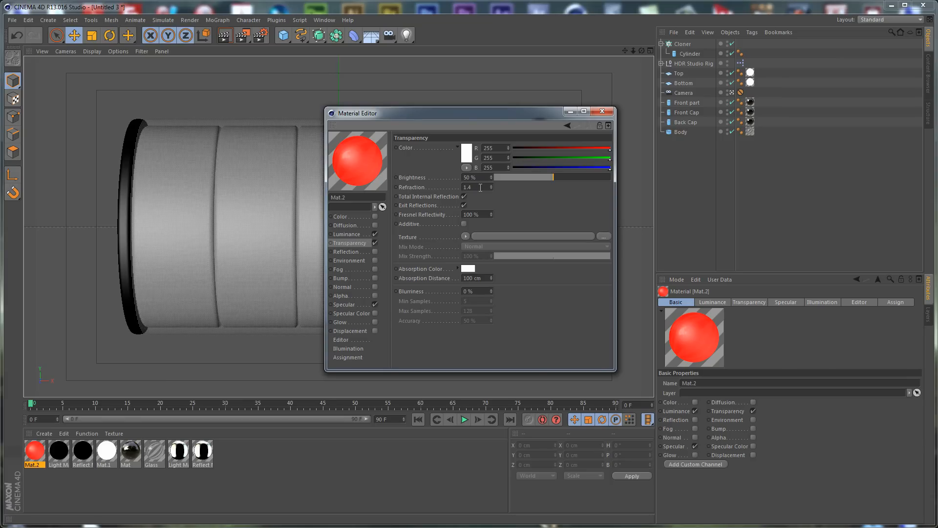
left_click(467, 269)
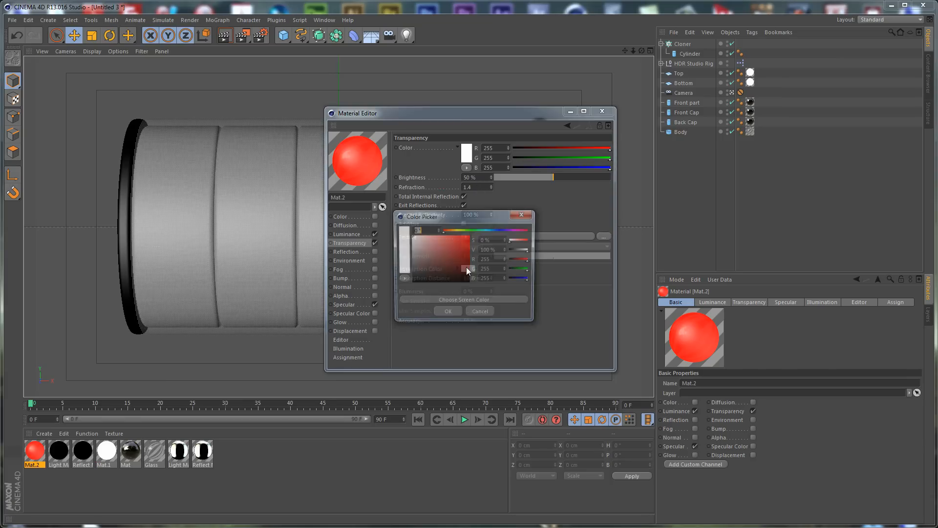
left_click(446, 313)
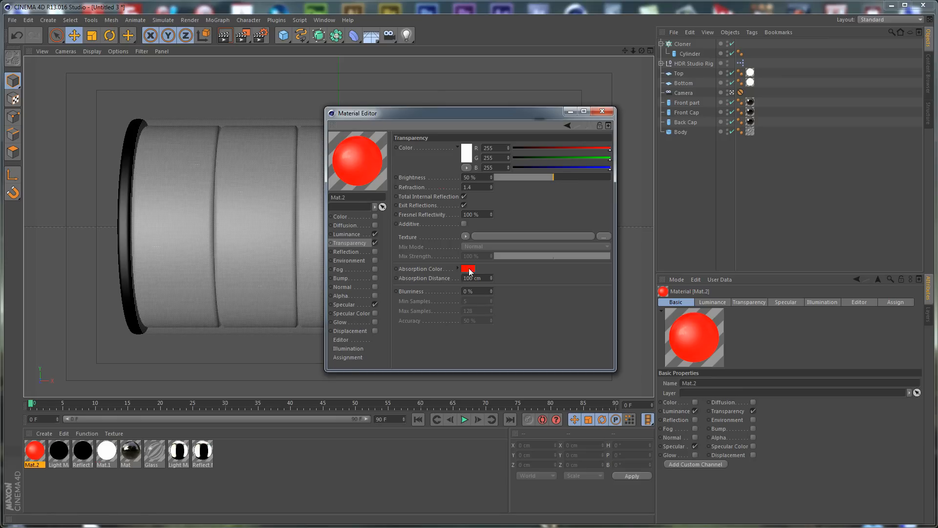
Step: Enable Reflection on the red material and set its brightness to 35%
left_click(375, 252)
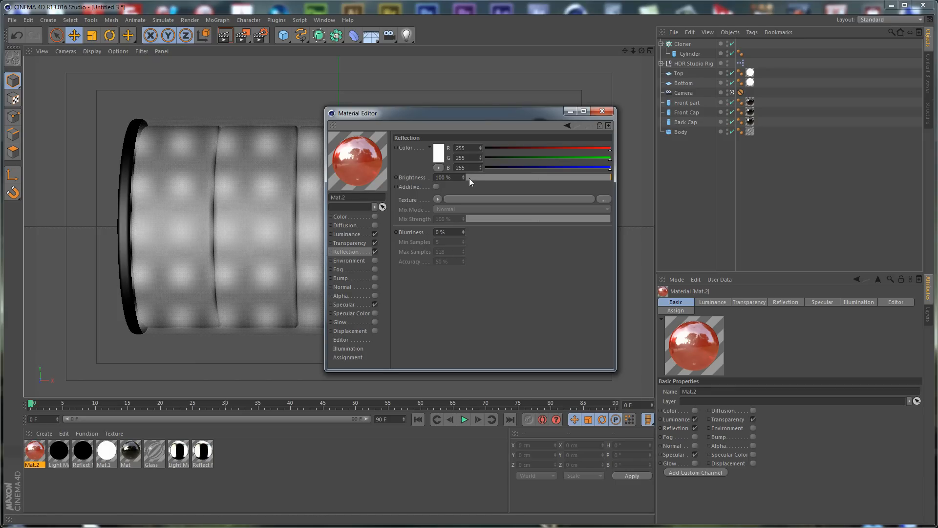
double_click(453, 178)
type("50")
key("Return")
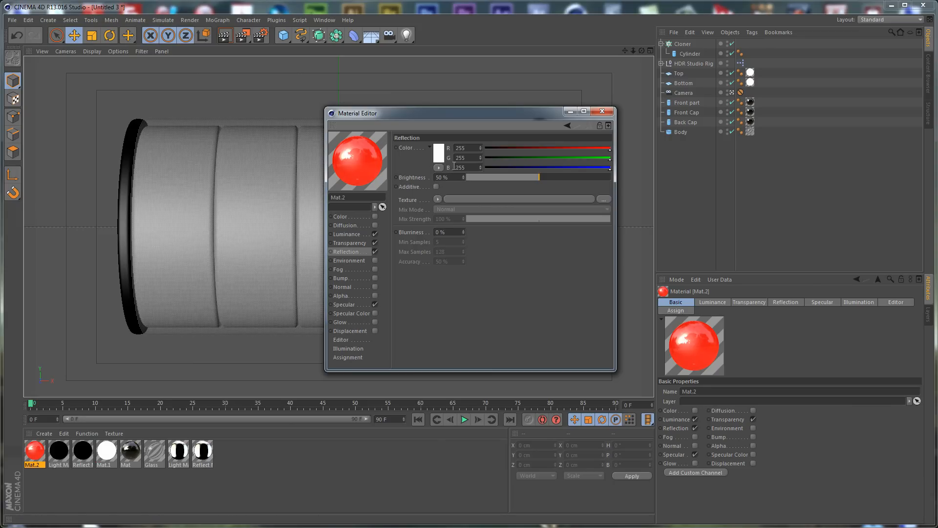
double_click(446, 176)
type("25")
key("Return")
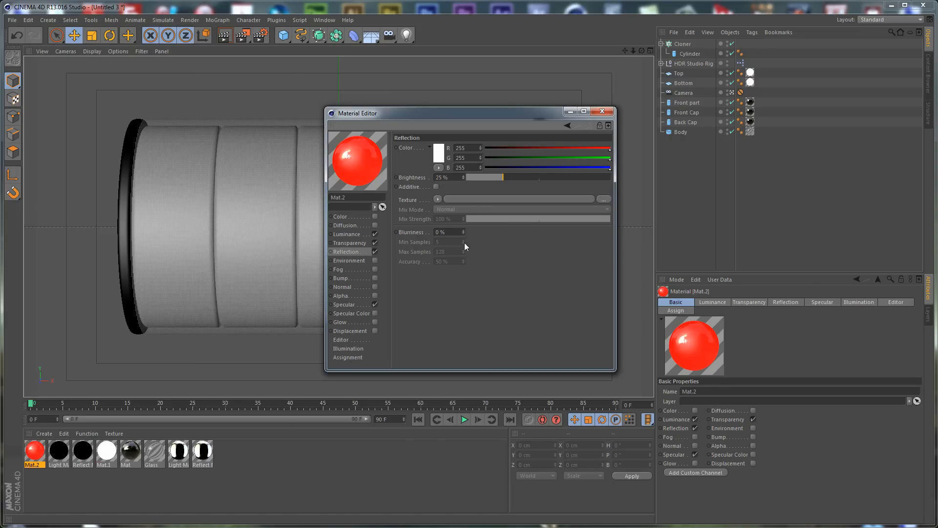
double_click(442, 177)
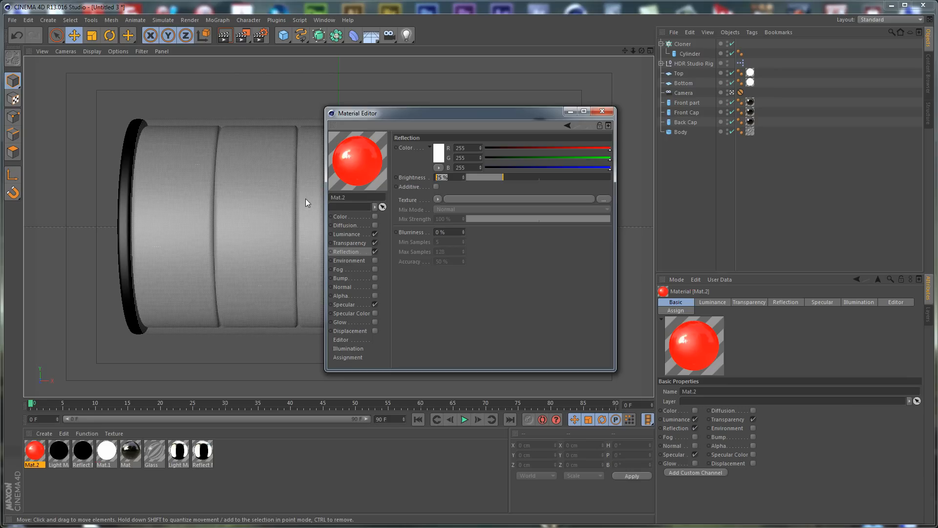
type("35")
key("Return")
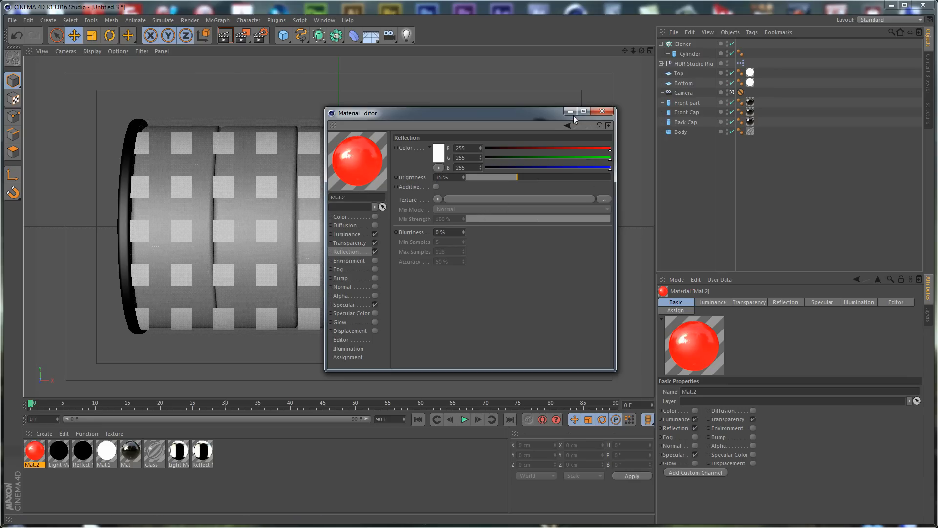
Step: Darken the red material's luminance color to RGB 218, 0, 0
left_click(357, 243)
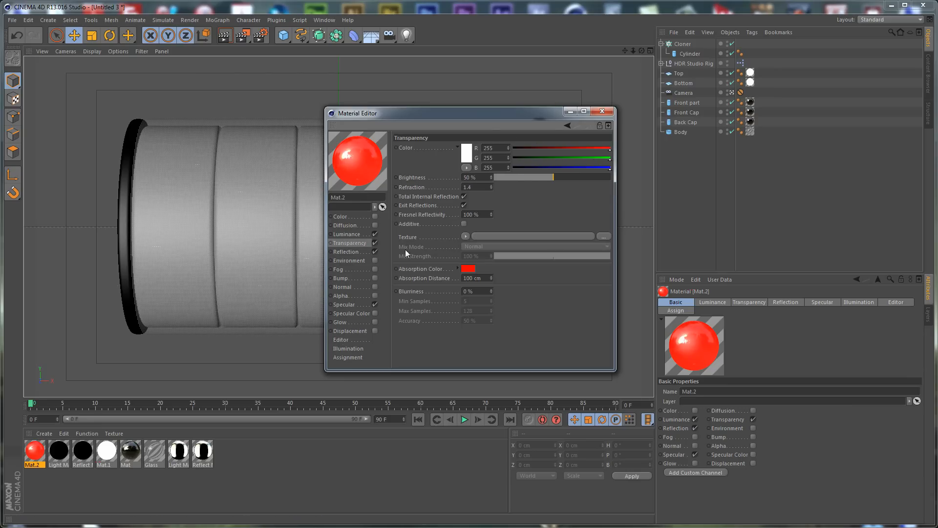
left_click(348, 234)
left_click(443, 156)
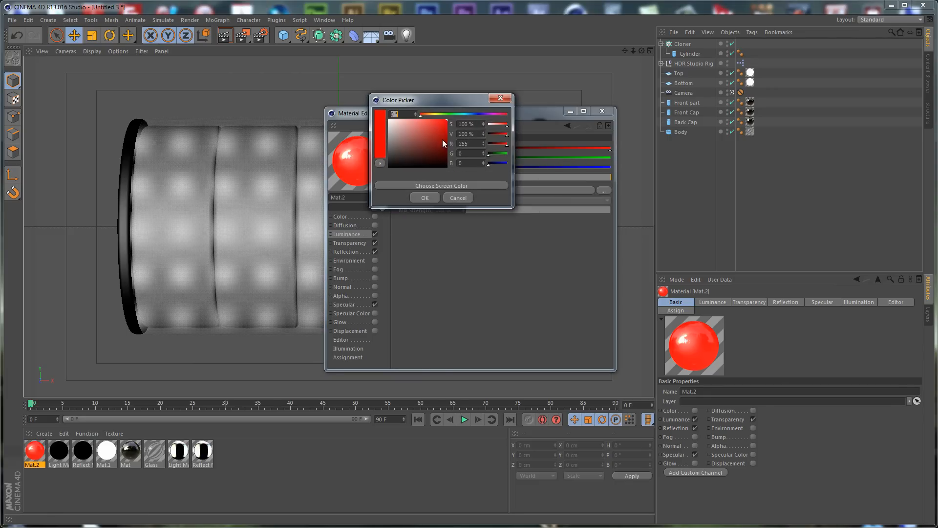
left_click(446, 124)
left_click_drag(448, 120, 450, 126)
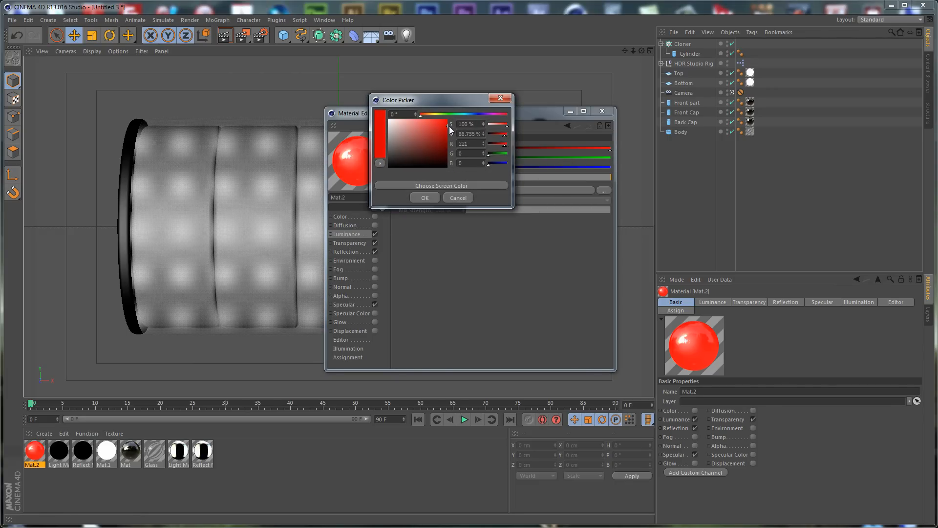
left_click(424, 197)
left_click(356, 243)
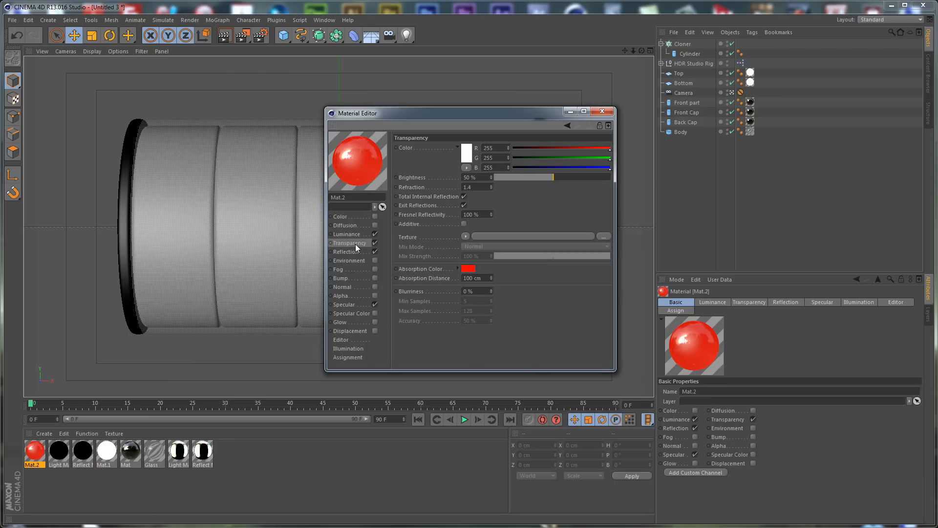
left_click(351, 235)
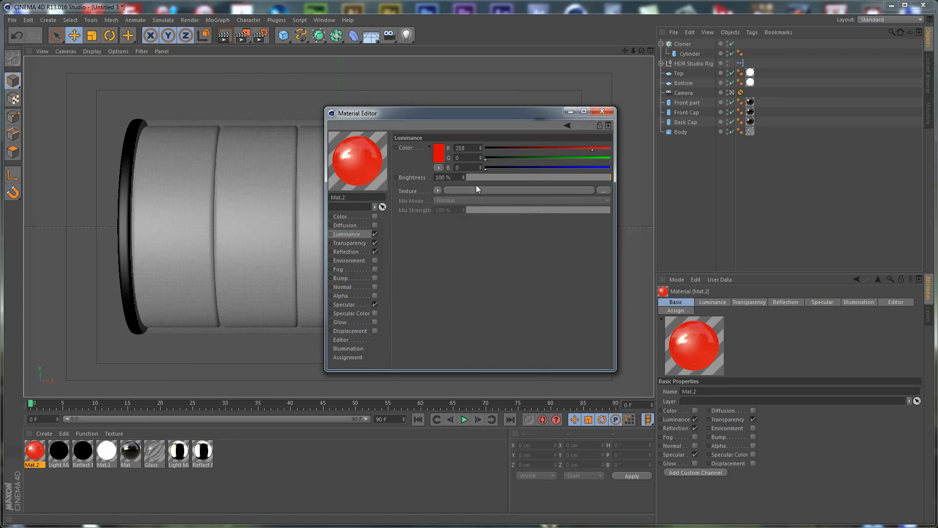
Step: Apply the red material to the Cloner and render the view
left_click(603, 111)
left_click_drag(37, 457, 688, 42)
key("ctrl+r")
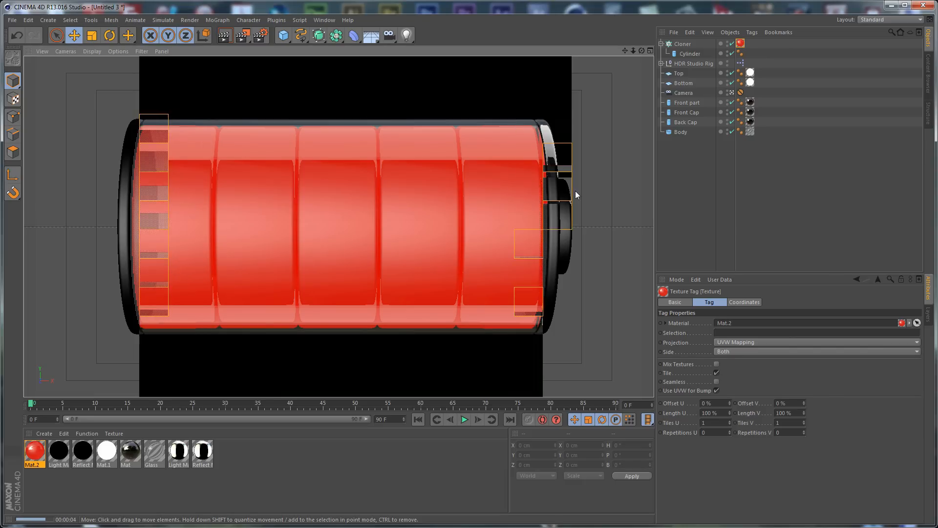
Step: Disable the red material's Specular channel and render the view again
double_click(37, 452)
left_click(177, 256)
left_click(274, 129)
left_click(281, 146)
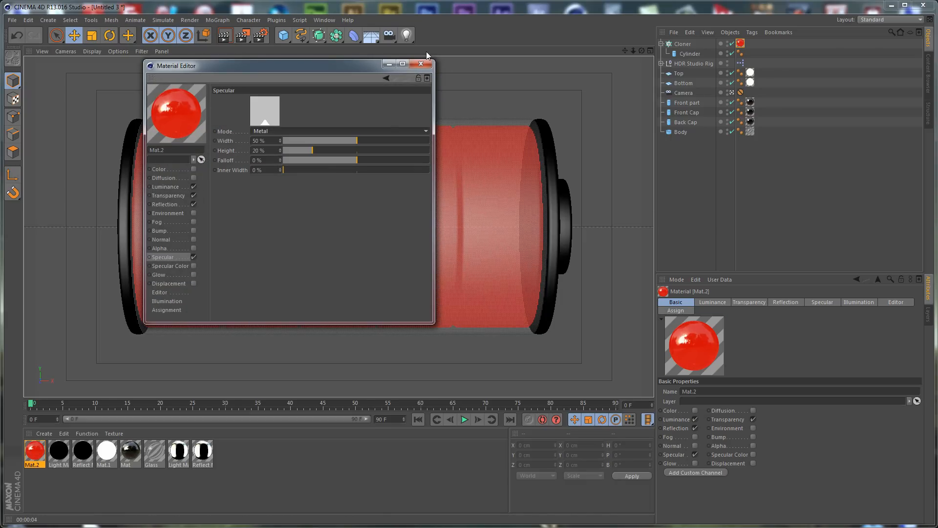
left_click(194, 257)
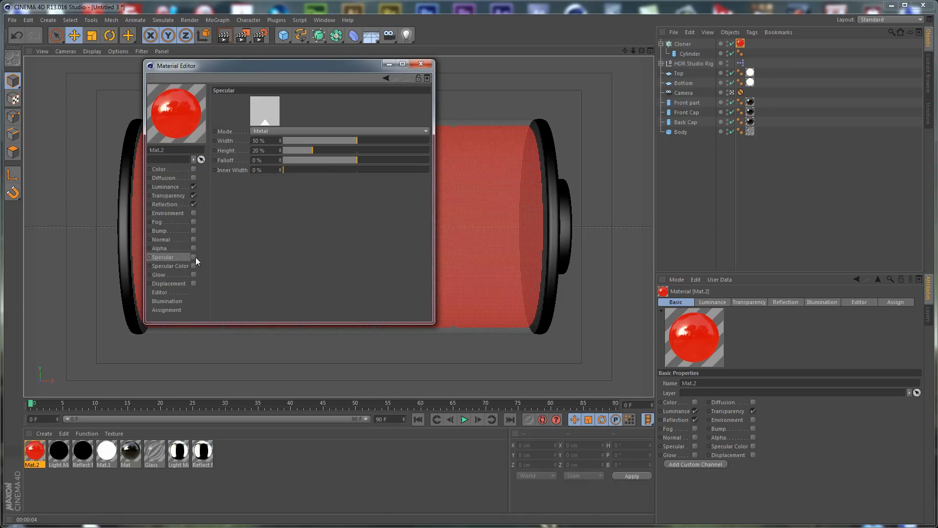
left_click(418, 65)
key("ctrl+r")
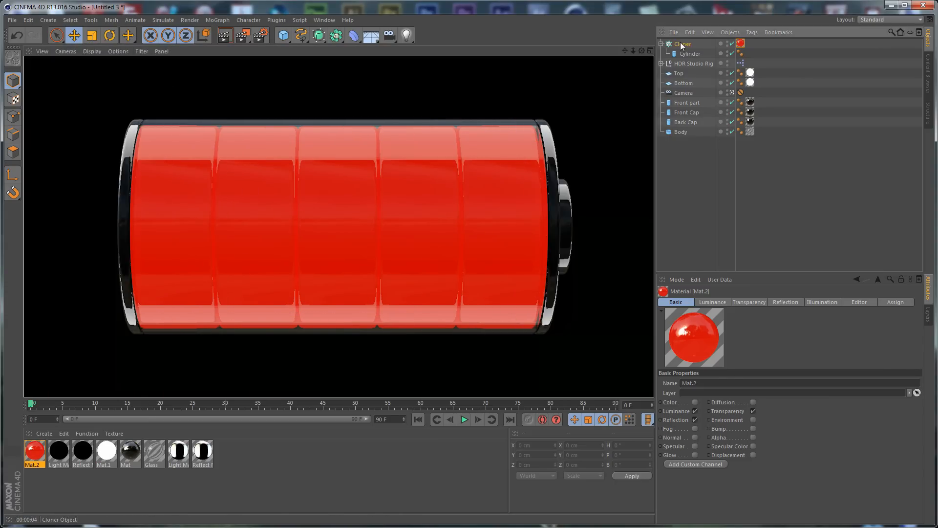
Step: Reduce the Cloner's count to a single charge cell
left_click(682, 44)
left_click(728, 302)
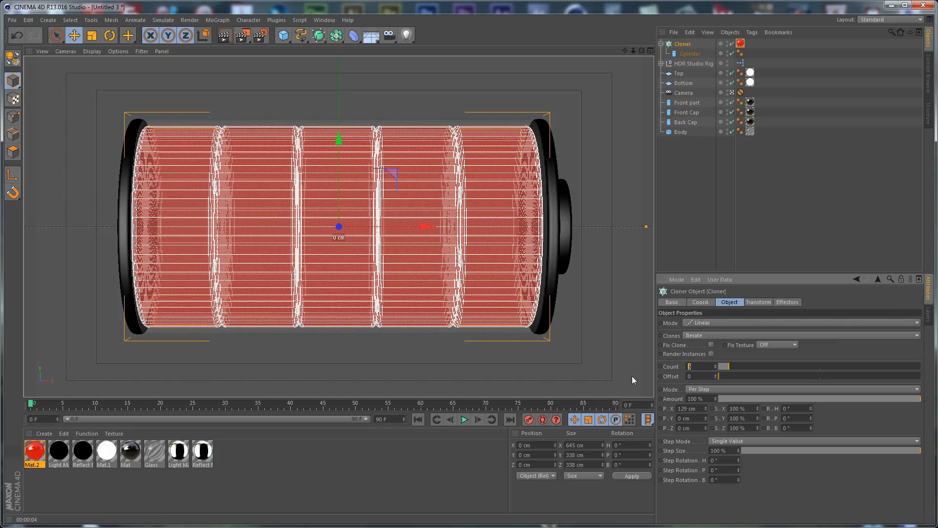
left_click(743, 221)
Step: Leave the scene camera and render the battery from angled viewpoints to examine the glass and the red cell
left_click(732, 93)
left_click_drag(443, 141, 461, 221, "alt")
key("ctrl+r")
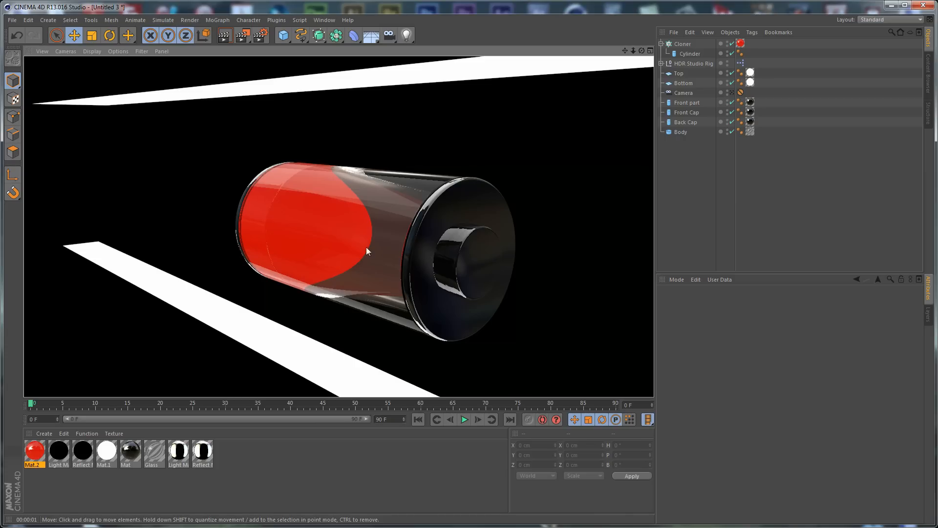
left_click_drag(436, 221, 414, 225, "alt")
key("ctrl+r")
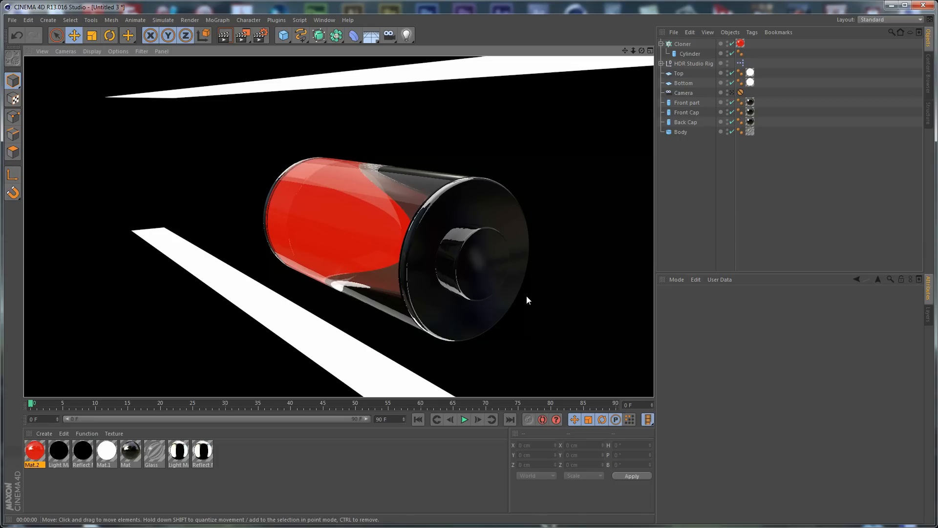
Step: Return to the scene camera and render the battery's side view
left_click_drag(519, 146, 548, 163, "alt")
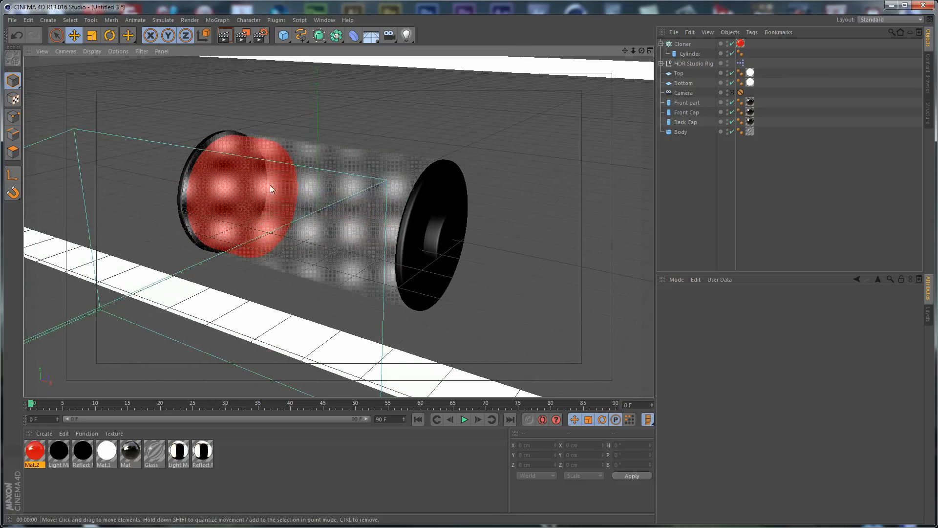
scroll(274, 183, "up", 3)
left_click(732, 92)
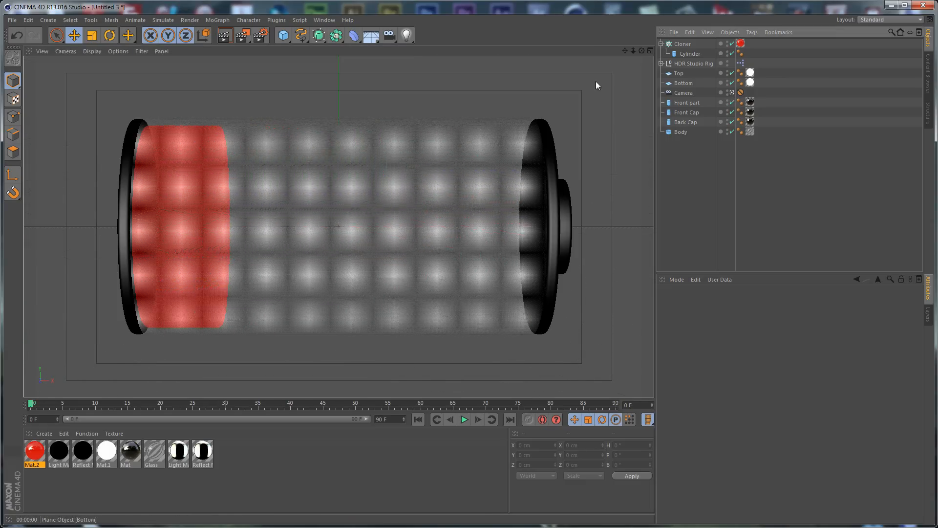
key("ctrl+r")
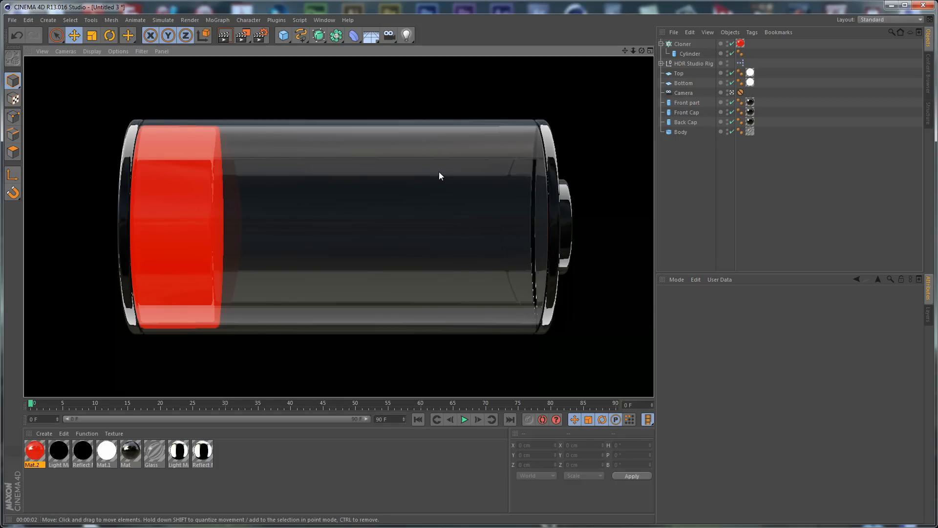
Step: Enable the interactive render region and enlarge it to cover nearly the whole viewport
key("alt+r")
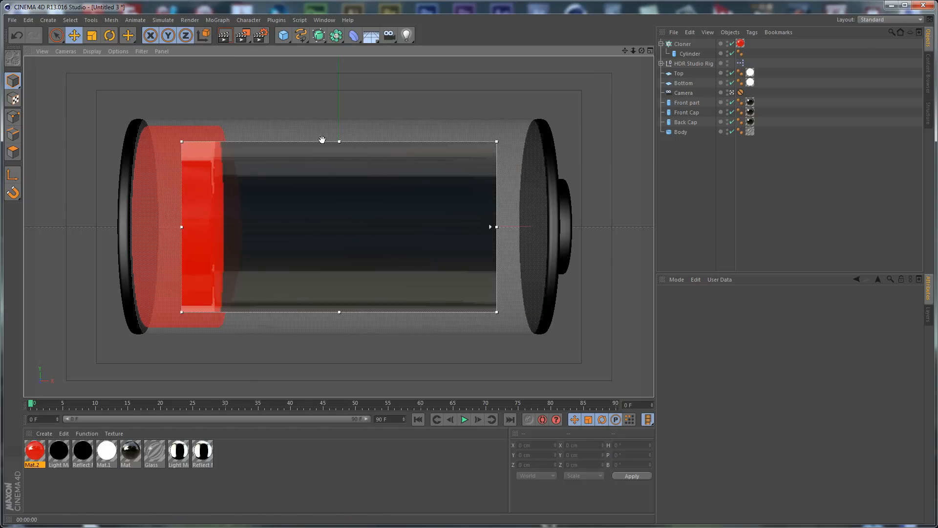
left_click_drag(339, 141, 339, 56)
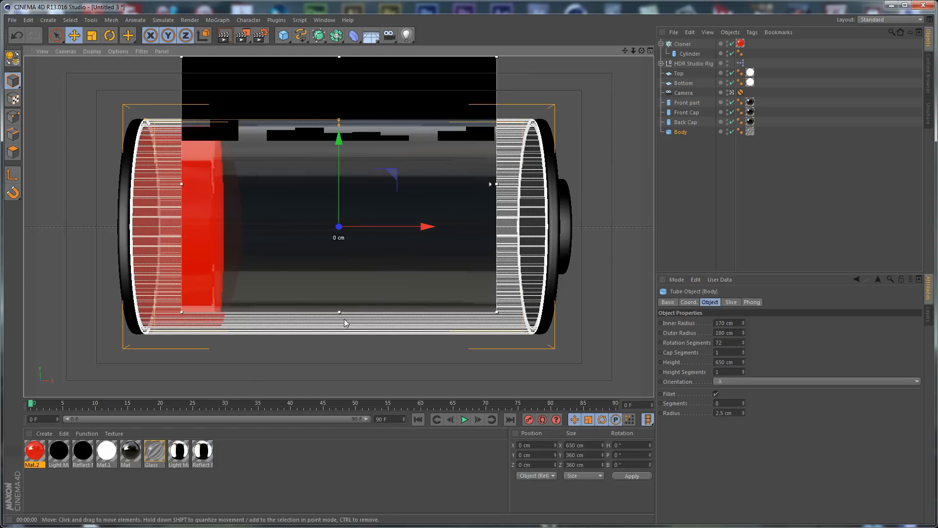
left_click_drag(340, 309, 340, 397)
left_click_drag(497, 226, 631, 225)
left_click_drag(182, 226, 35, 227)
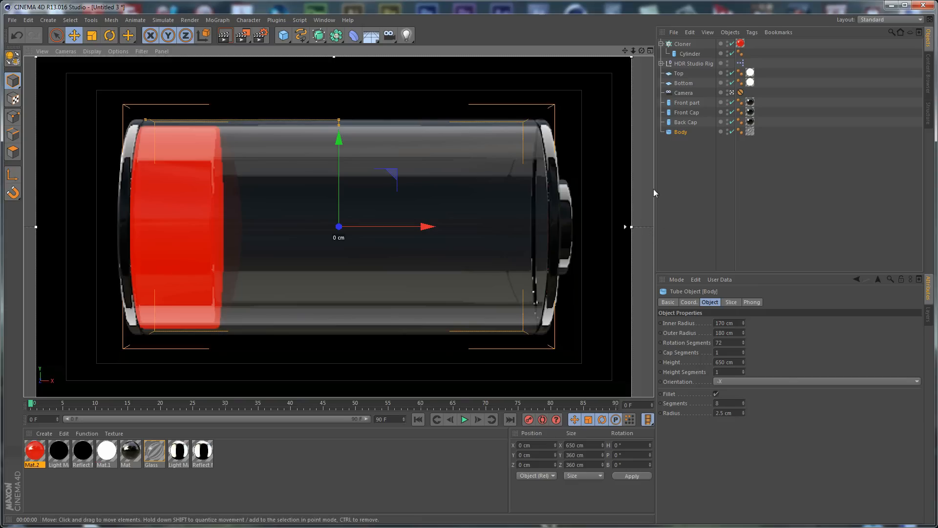
Step: Try shifting the Top light plane about 32 cm along Z and undo the move
left_click(679, 73)
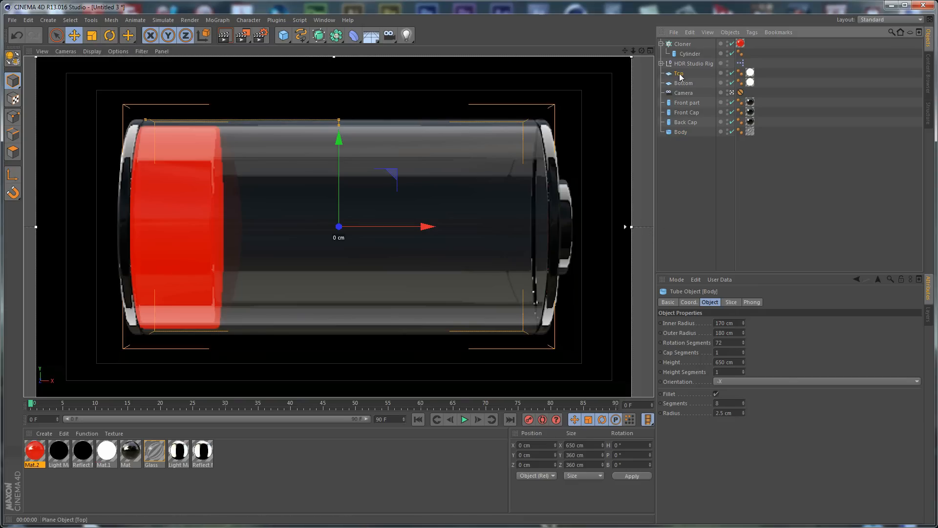
left_click(689, 302)
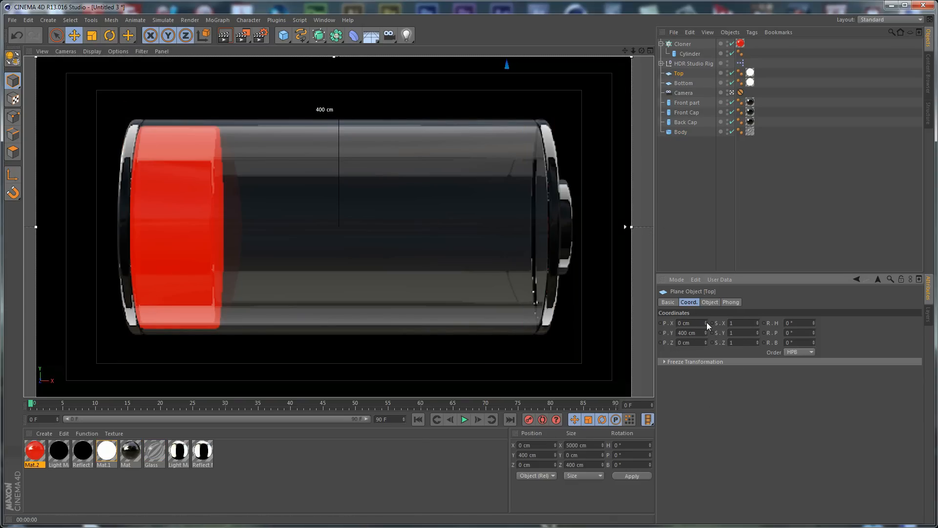
left_click_drag(706, 321, 705, 341)
key("ctrl+z")
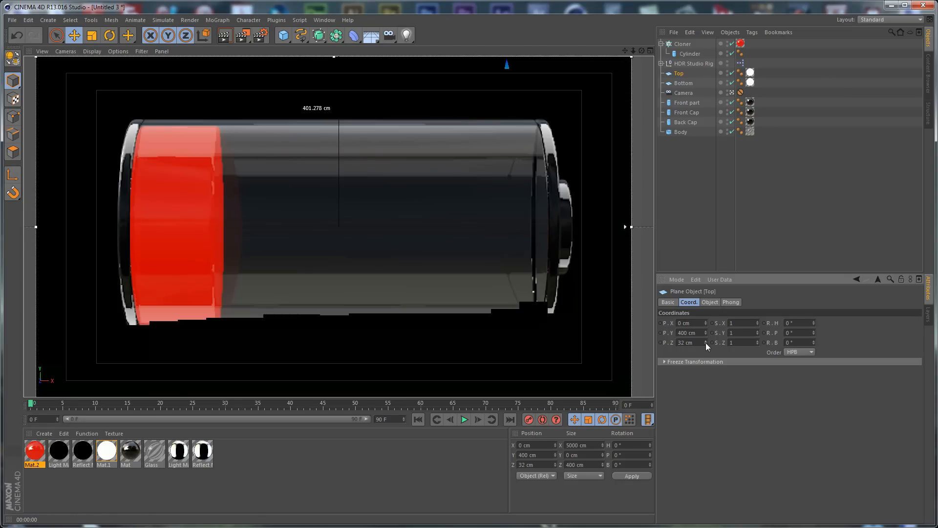
key("ctrl+z")
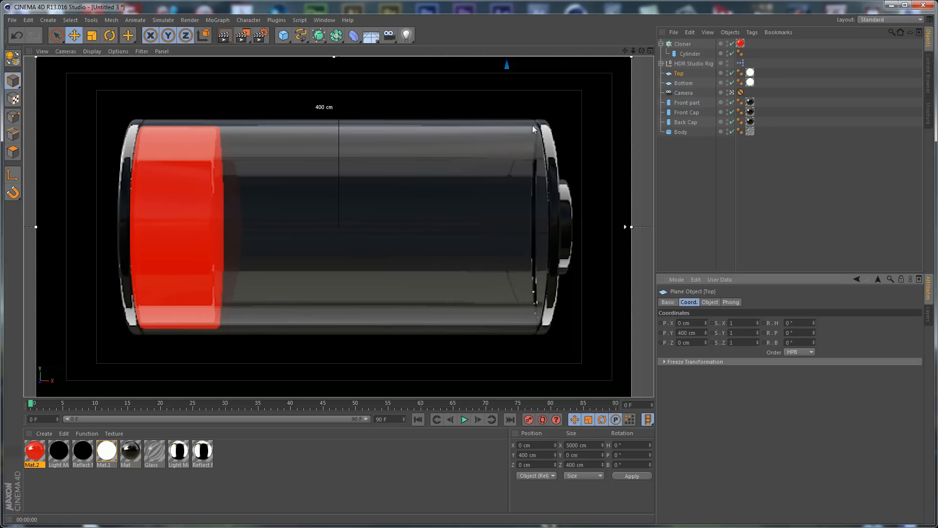
Step: Set the Top plane's Z position to 100 cm
left_click_drag(695, 341, 470, 353)
type("100")
key("Return")
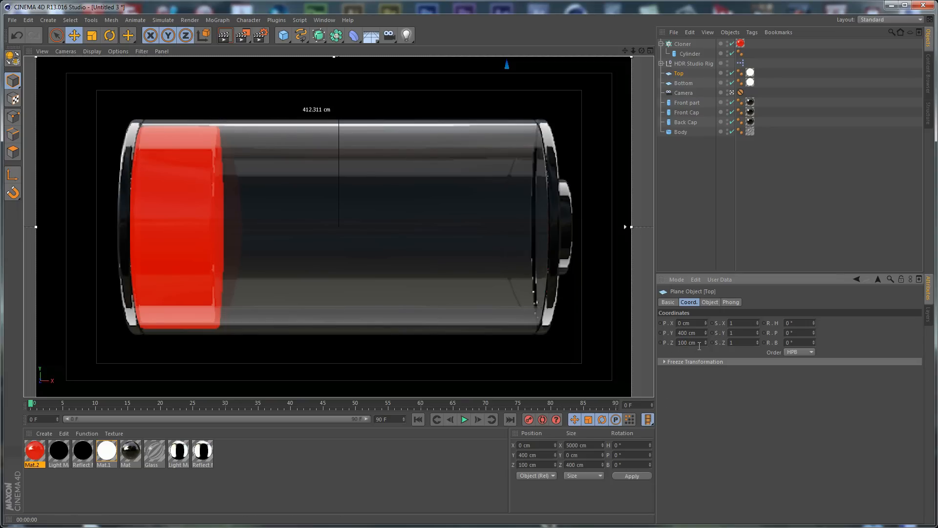
Step: Set the Top plane's Z position to -100 cm
left_click_drag(702, 342, 467, 341)
type("-100")
key("Return")
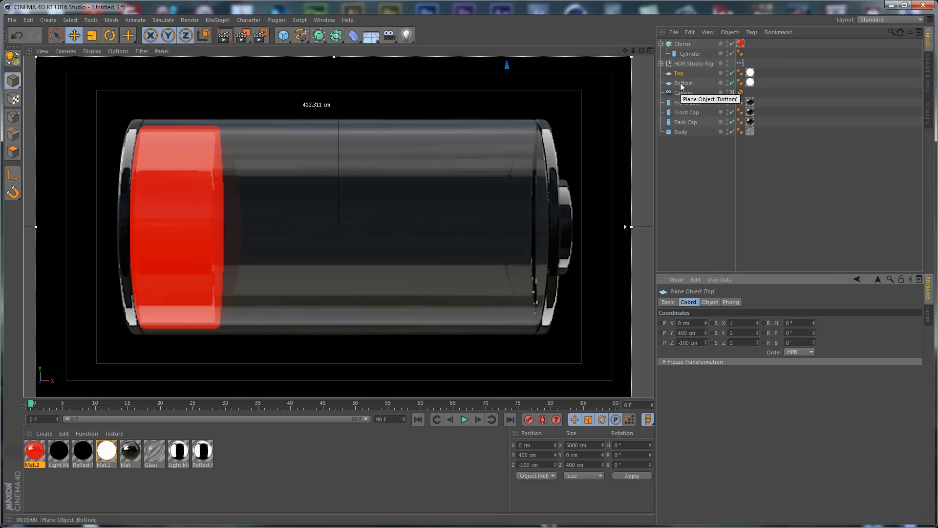
Step: Set the Top plane's height to 800 cm
left_click(710, 301)
double_click(720, 332)
type("800")
key("Return")
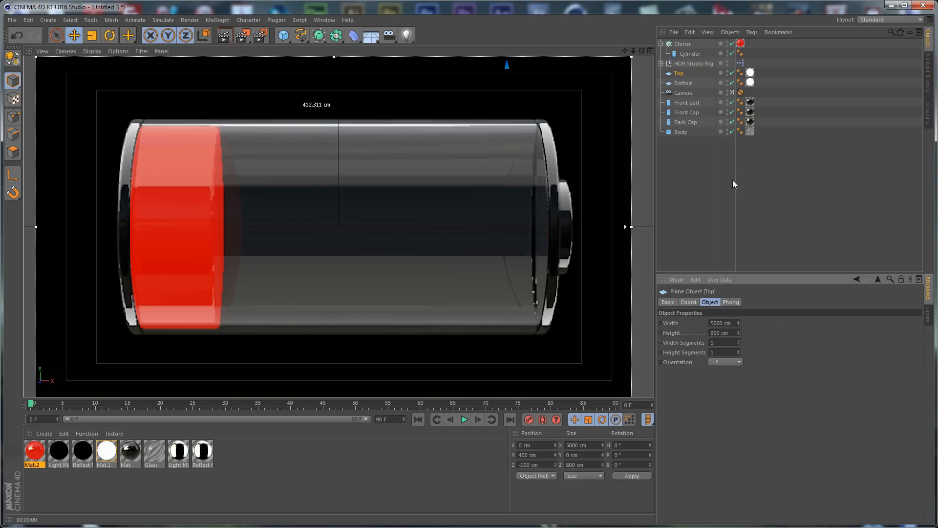
Step: Set the Top plane's height to 600 cm
double_click(725, 332)
type("600")
key("Return")
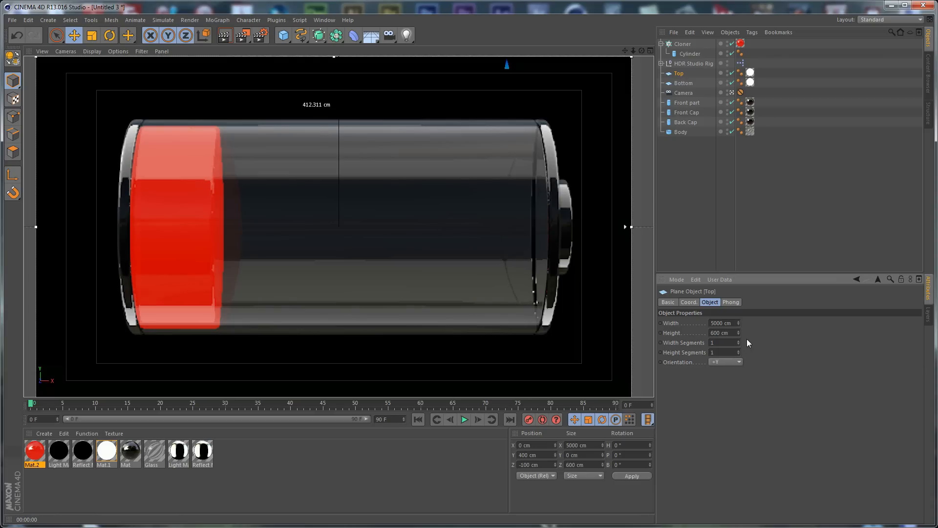
Step: Set the Bottom plane's height to 300 cm
left_click(684, 83)
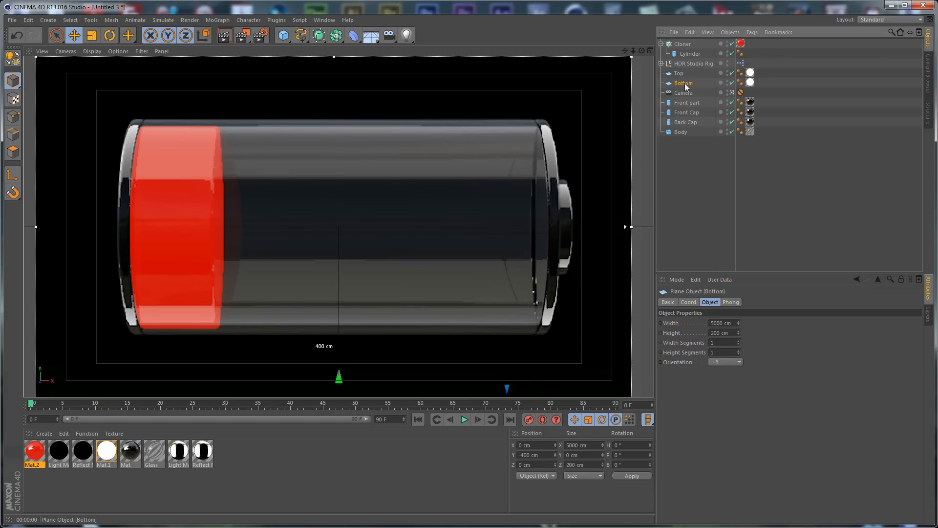
double_click(725, 333)
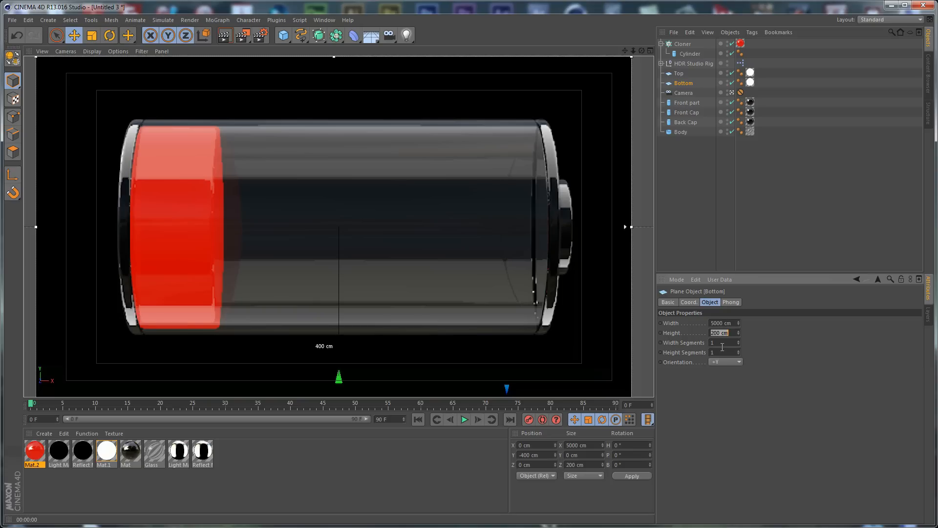
type("300")
key("Return")
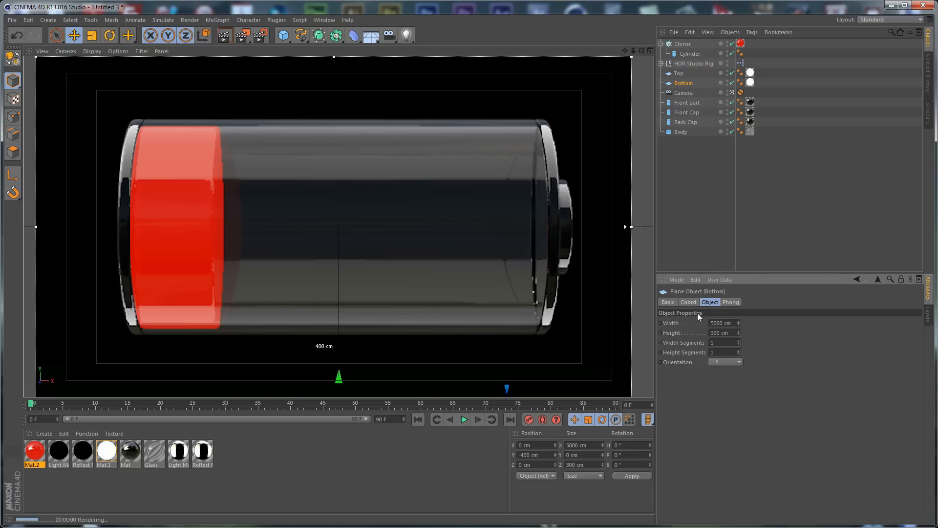
Step: Set the Bottom plane's Z position to 100 cm
left_click(690, 301)
double_click(698, 342)
type("100")
key("Return")
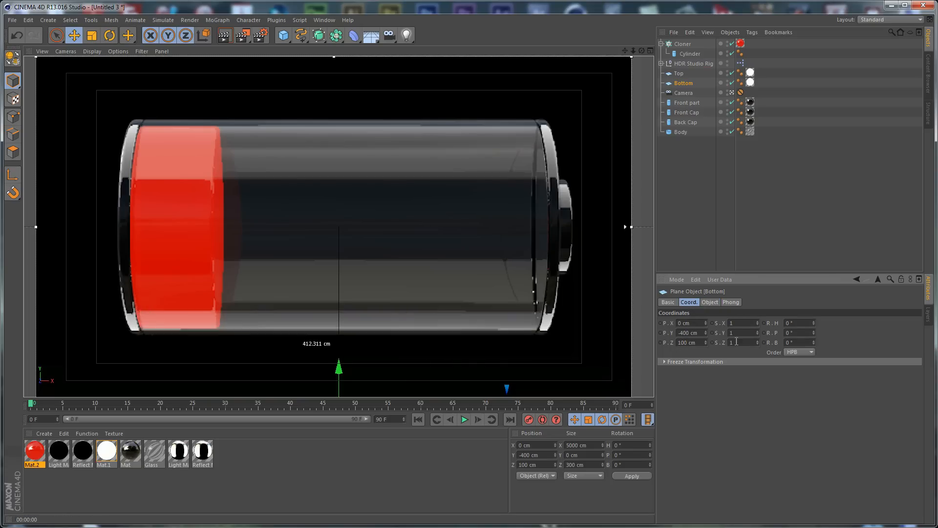
Step: Set the Bottom plane's Z position to -150 cm
double_click(696, 342)
key("BackSpace")
type("-150")
key("Return")
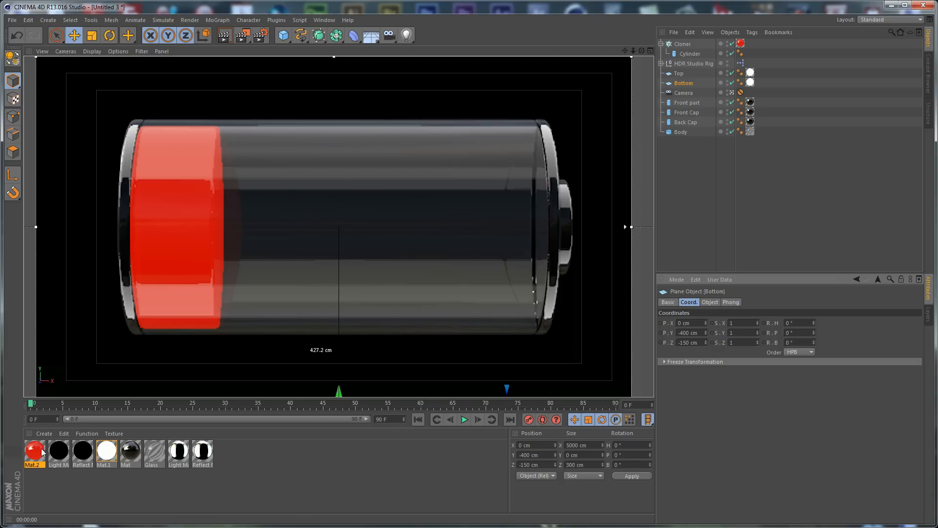
Step: Duplicate the red material and set the copy's luminance color to yellow-green (RGB 204, 255, 0)
left_click_drag(32, 451, 46, 452, "ctrl")
double_click(66, 452)
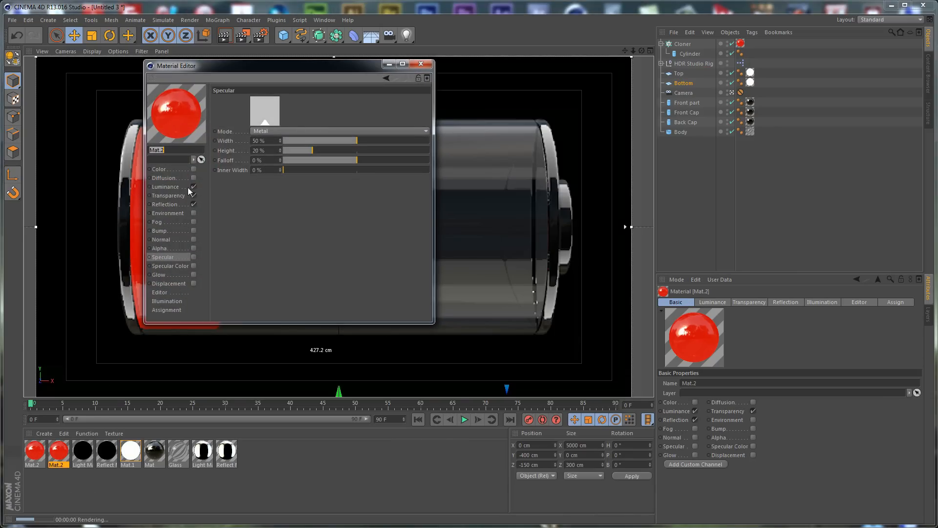
left_click(165, 186)
left_click(257, 106)
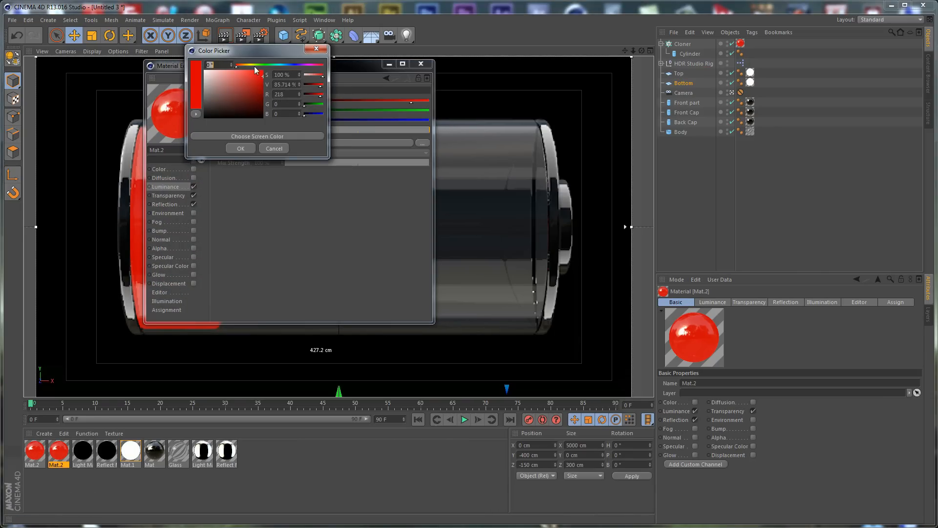
left_click(251, 65)
left_click_drag(250, 65, 288, 49)
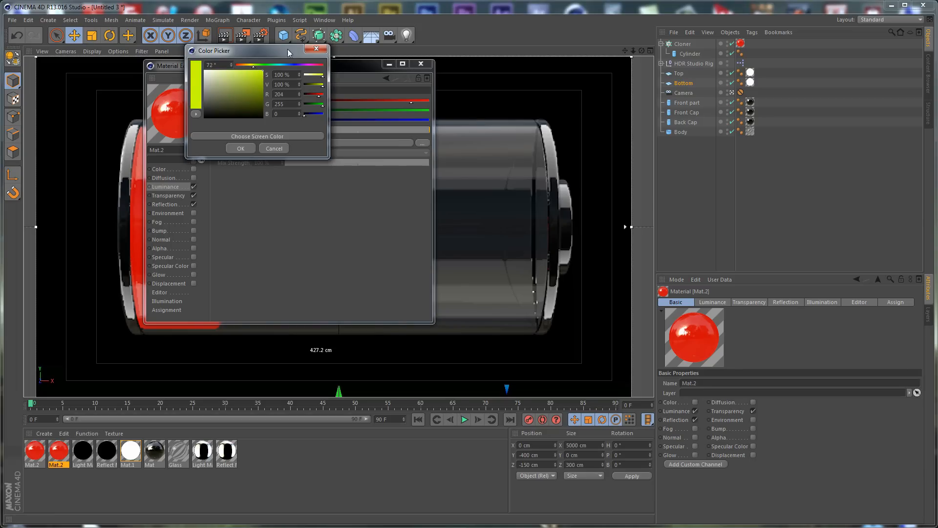
left_click(241, 148)
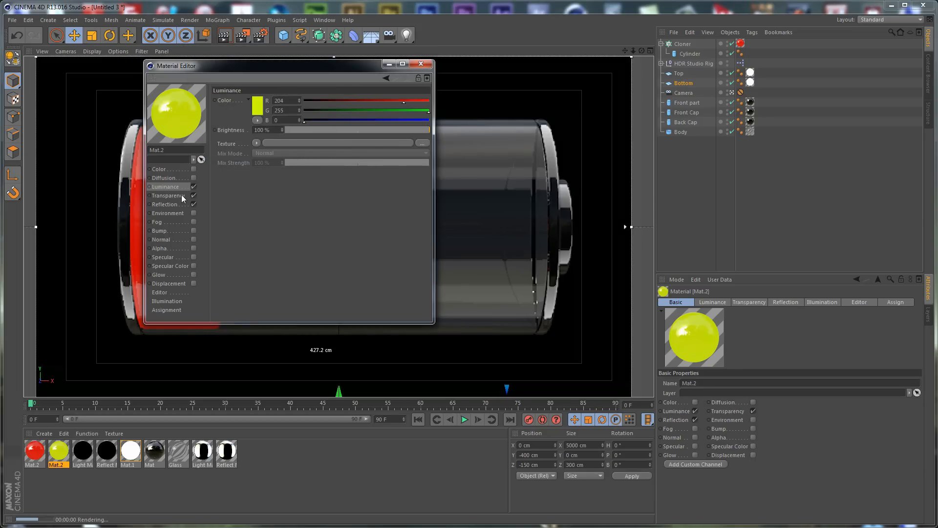
Step: Apply the yellow-green material to the Cloner and set its clone count to 2
left_click(422, 64)
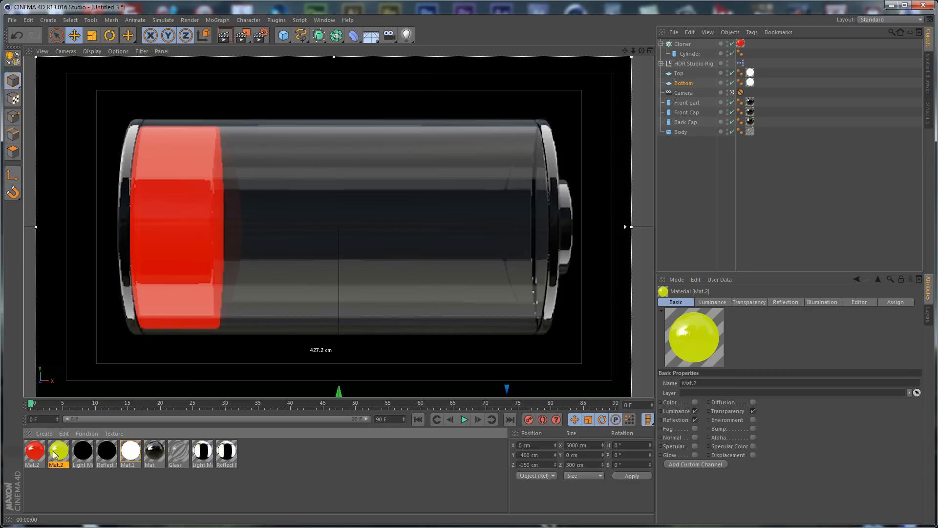
left_click_drag(687, 42, 687, 43)
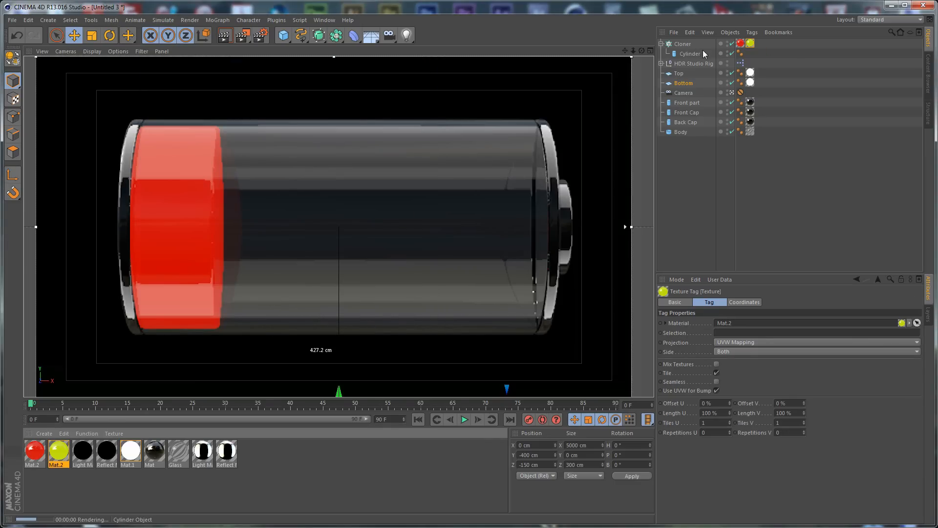
left_click(728, 302)
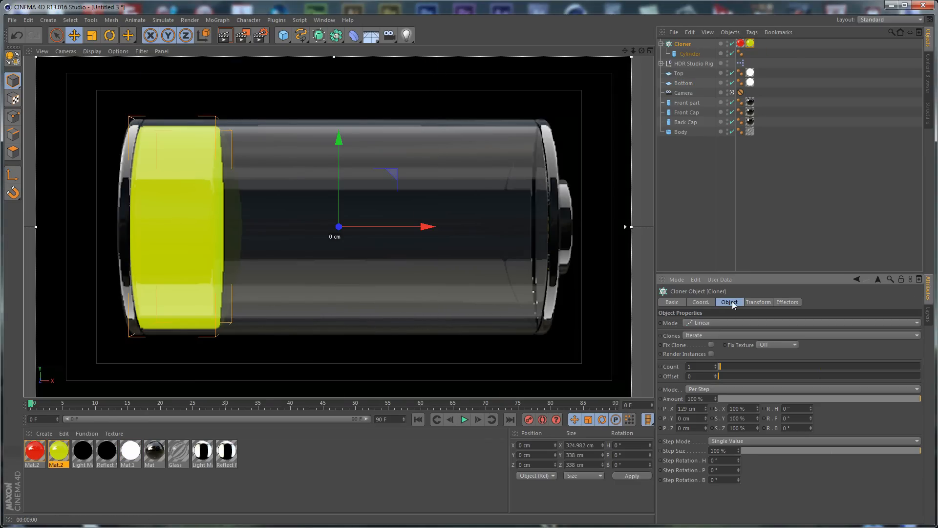
double_click(700, 366)
type("2")
left_click(347, 492)
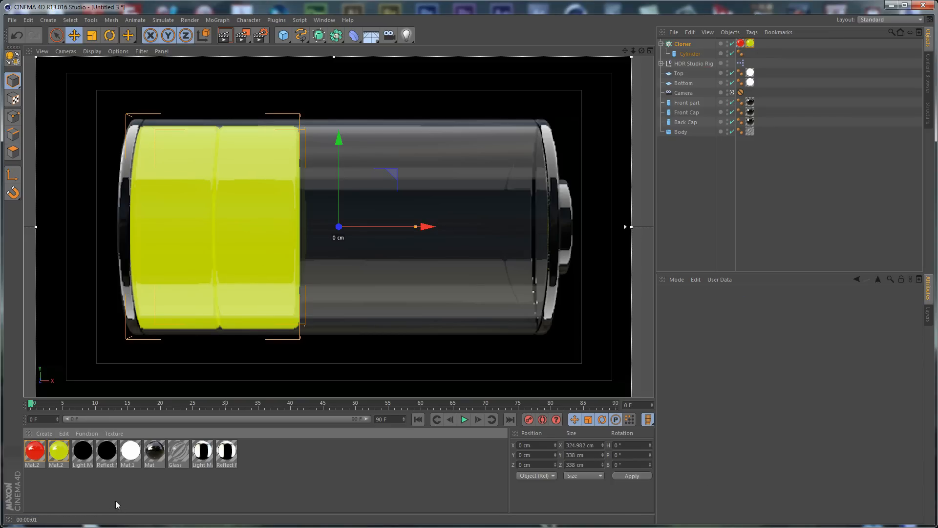
Step: Duplicate the yellow-green material and set the copy's luminance color to green (RGB 0, 234, 35)
left_click_drag(61, 449, 71, 450, "ctrl")
double_click(83, 449)
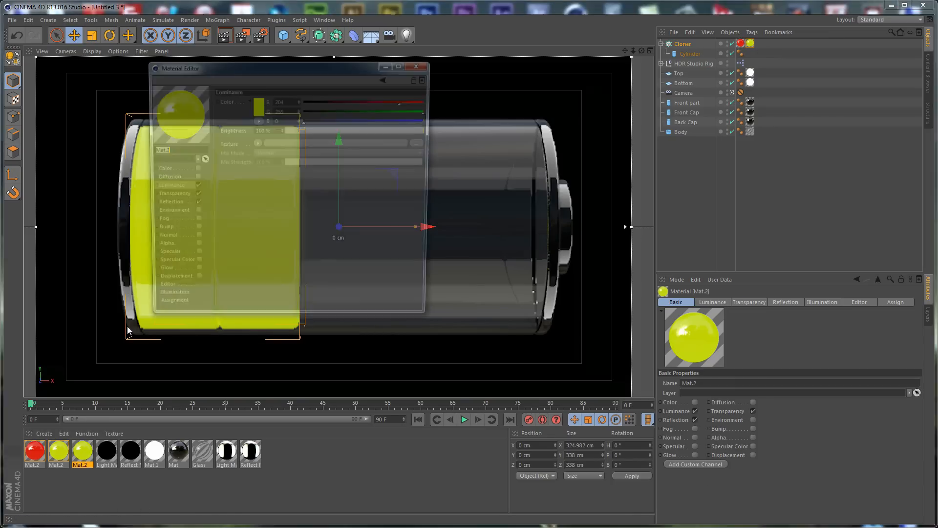
left_click(257, 106)
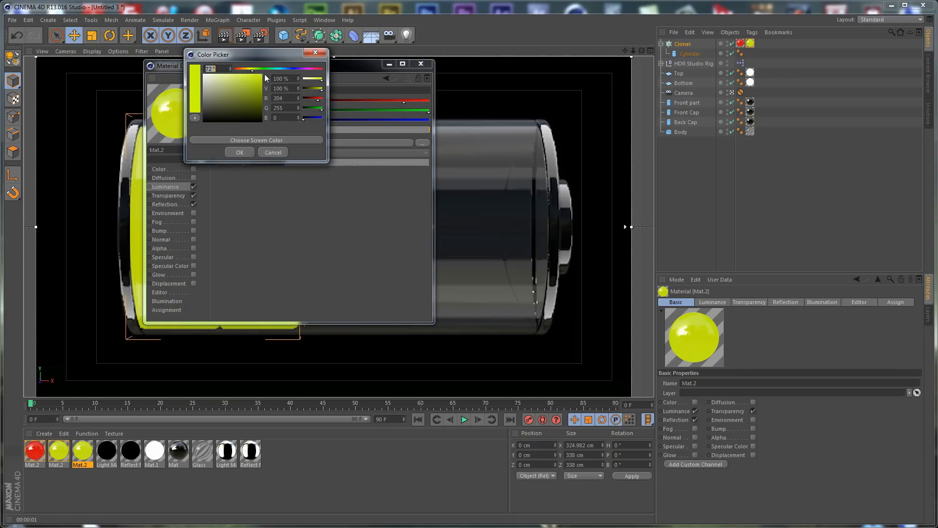
left_click_drag(252, 70, 267, 78)
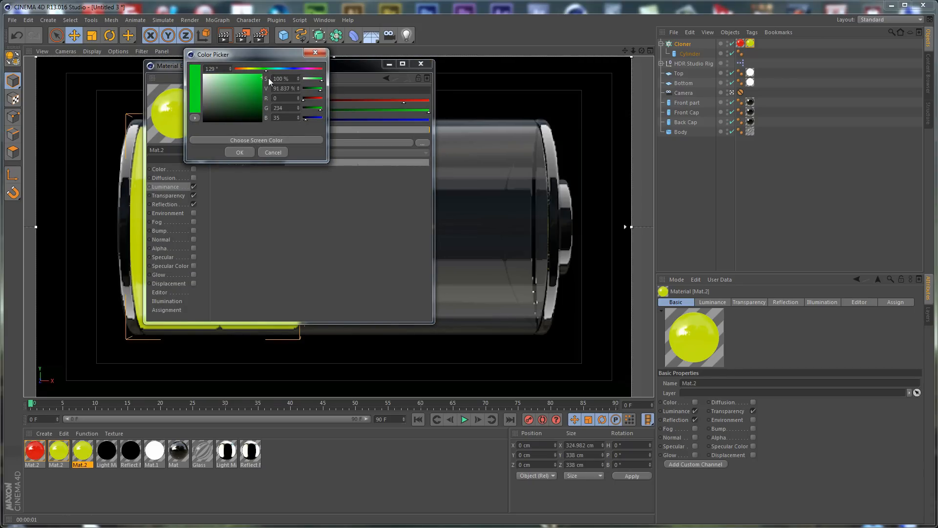
left_click(239, 152)
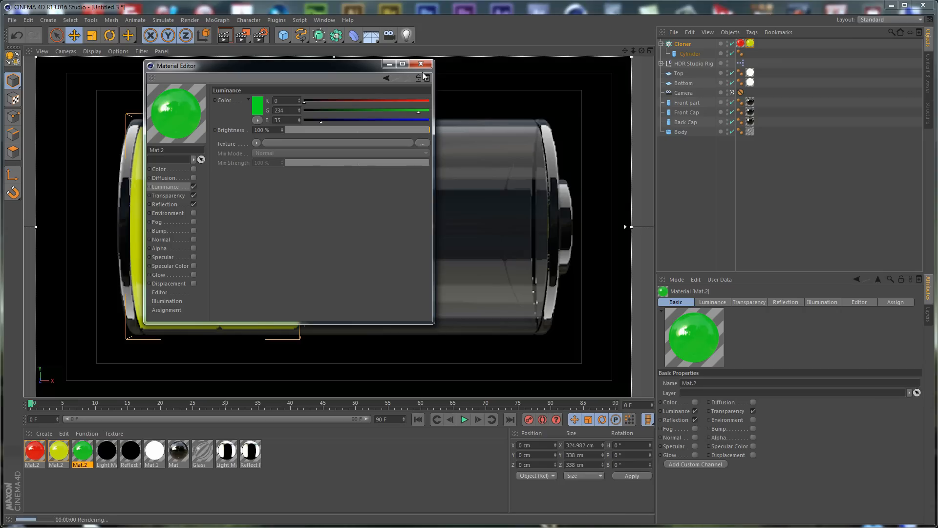
left_click(421, 64)
Step: Apply the green material to the Cloner and raise its clone count to 5
left_click_drag(71, 463, 688, 47)
left_click(688, 47)
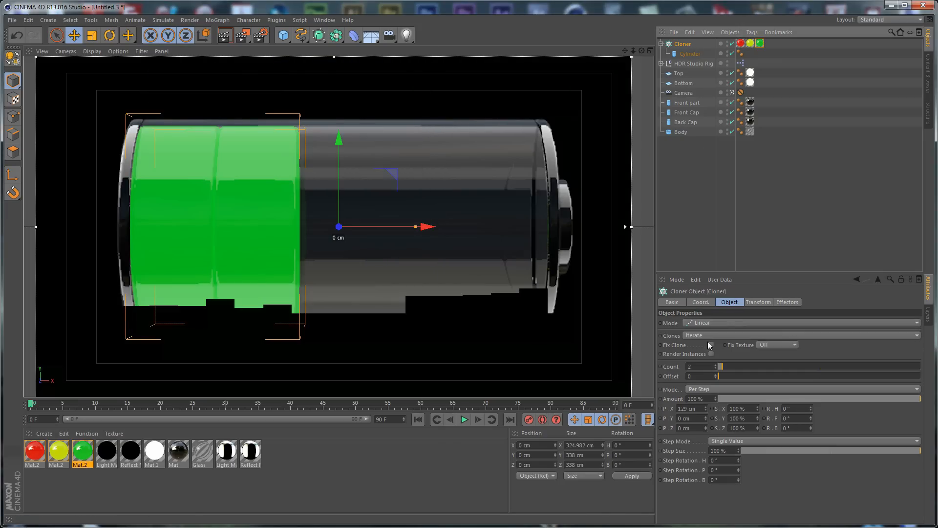
type("5")
key("Return")
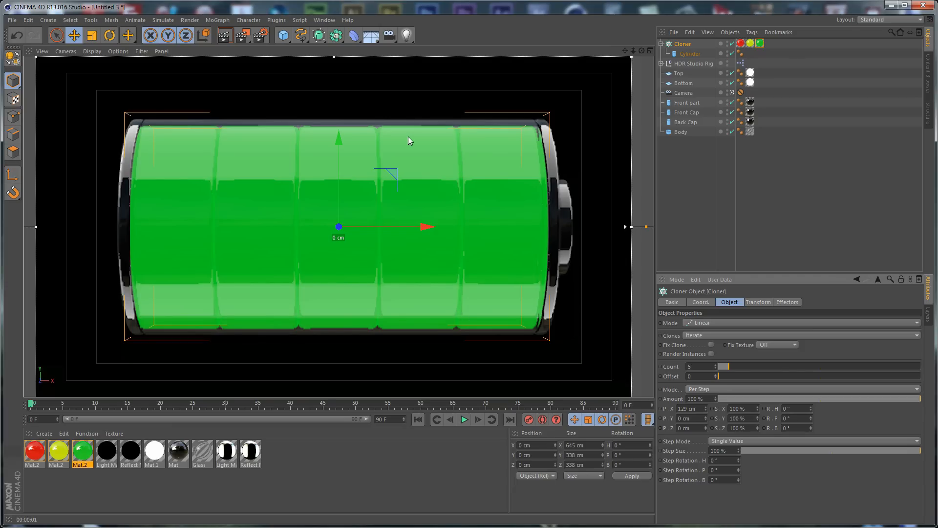
Step: Add the Ambient Occlusion effect to the render settings with 10% contrast and render a preview
key("ctrl+b")
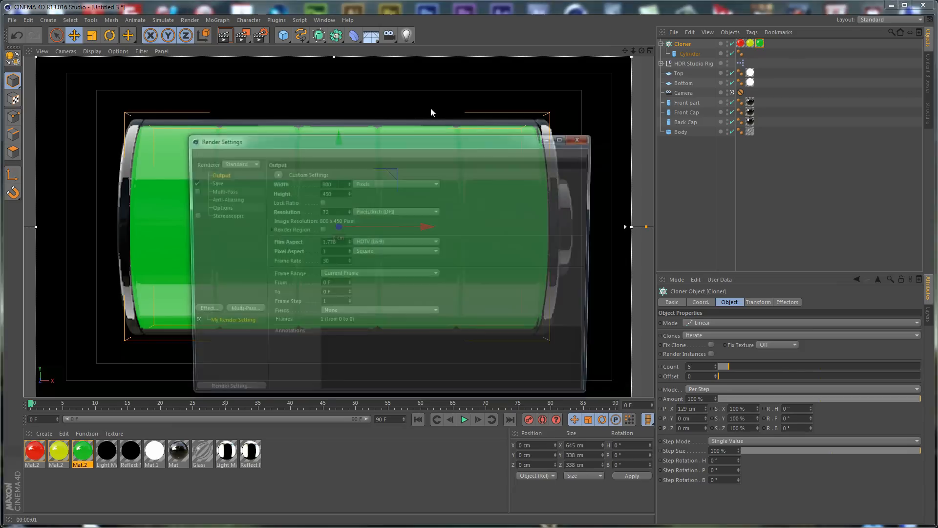
left_click(198, 312)
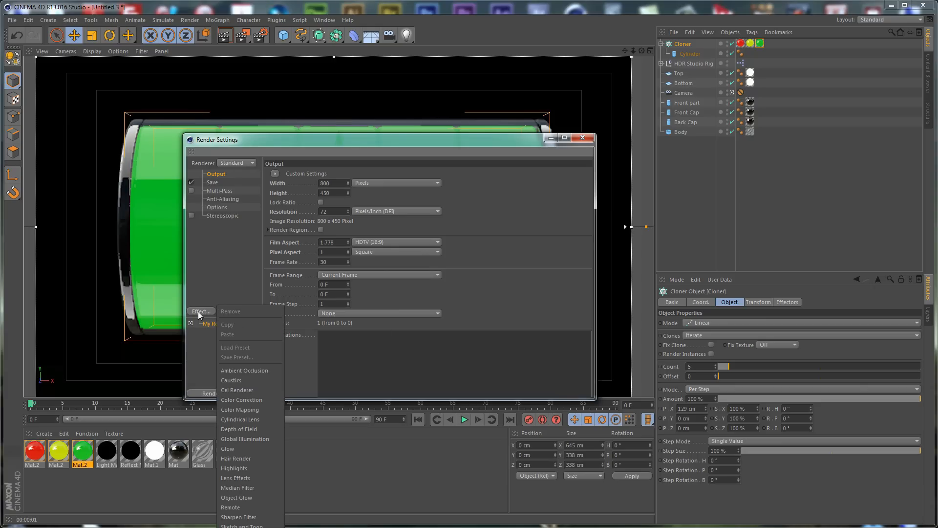
left_click(253, 368)
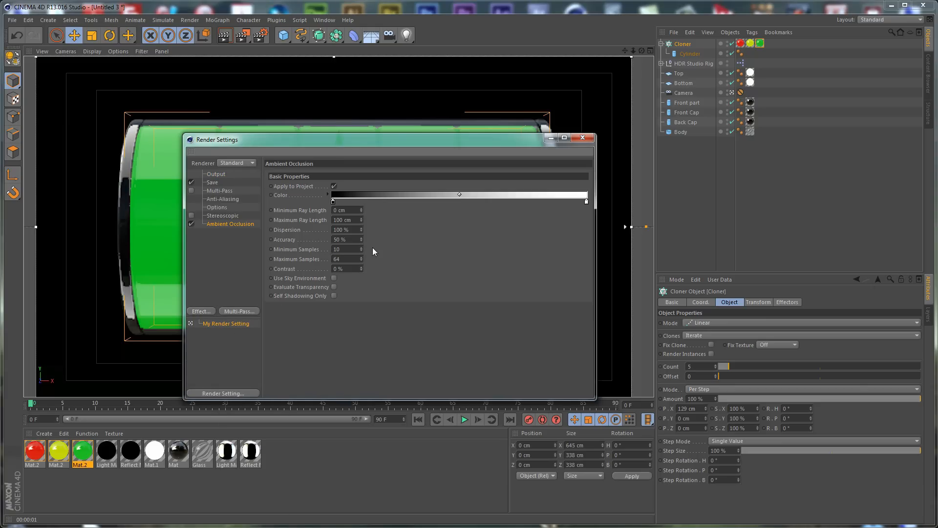
double_click(346, 268)
type("10")
key("Return")
key("ctrl+r")
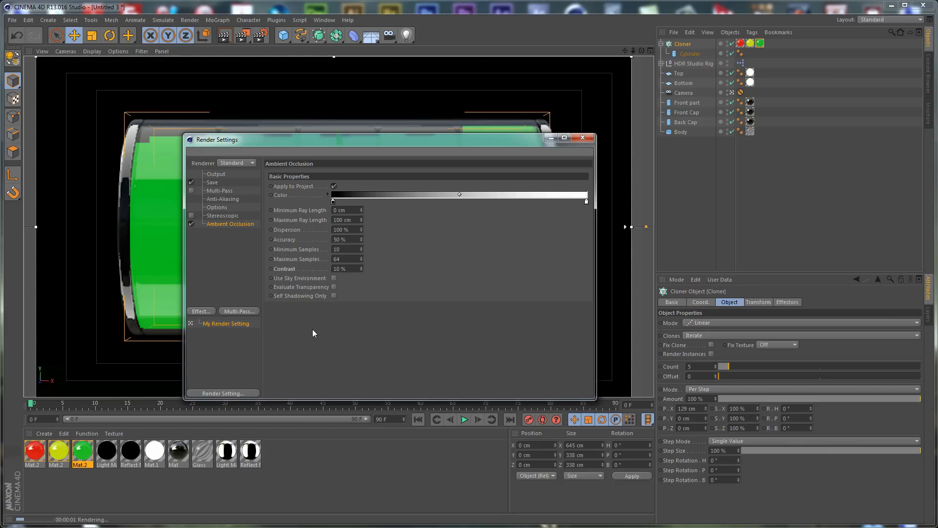
Step: Try Evaluate Transparency on the ambient occlusion, and disable the Ambient Occlusion effect
left_click_drag(449, 138, 733, 132)
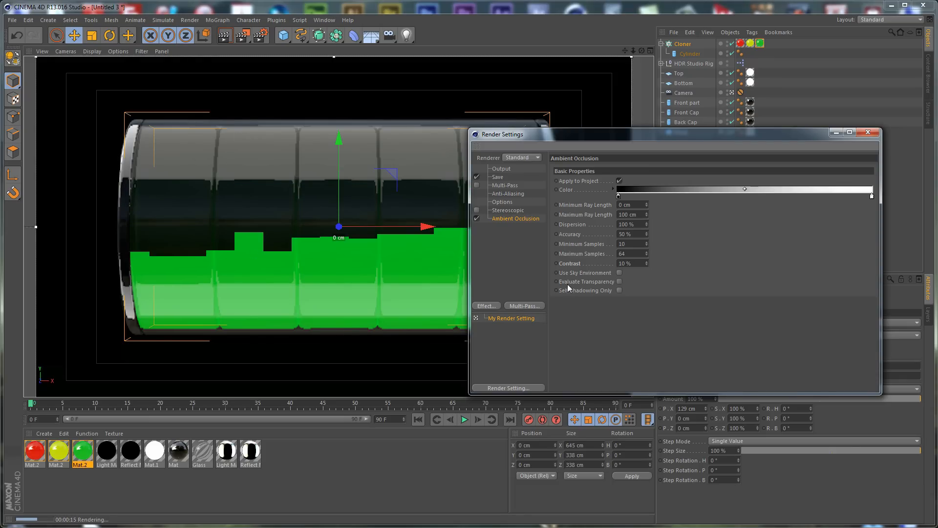
left_click(620, 281)
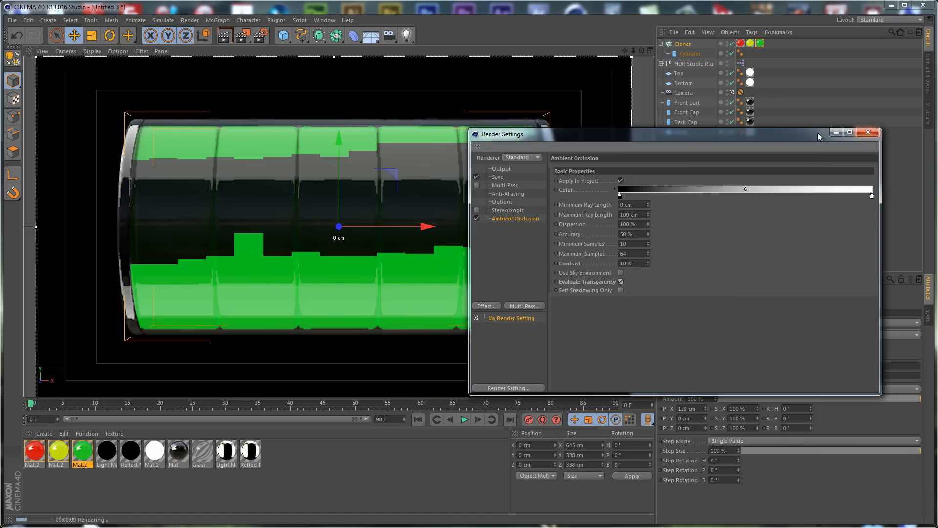
left_click_drag(537, 134, 662, 135)
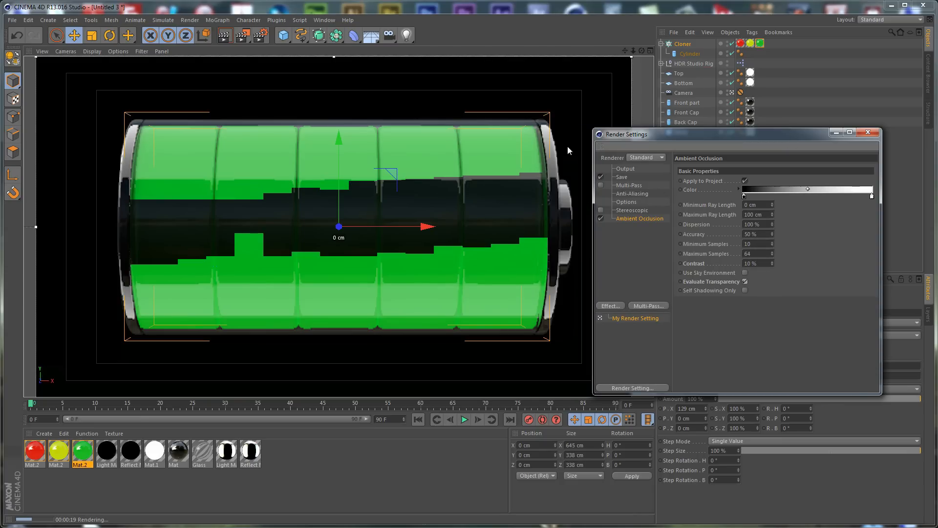
left_click_drag(719, 135, 775, 107)
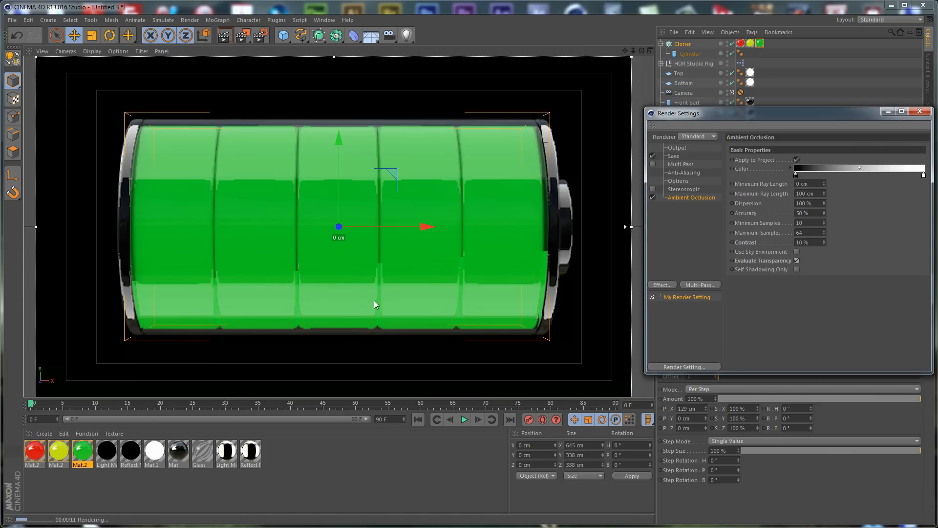
left_click(652, 197)
left_click(920, 111)
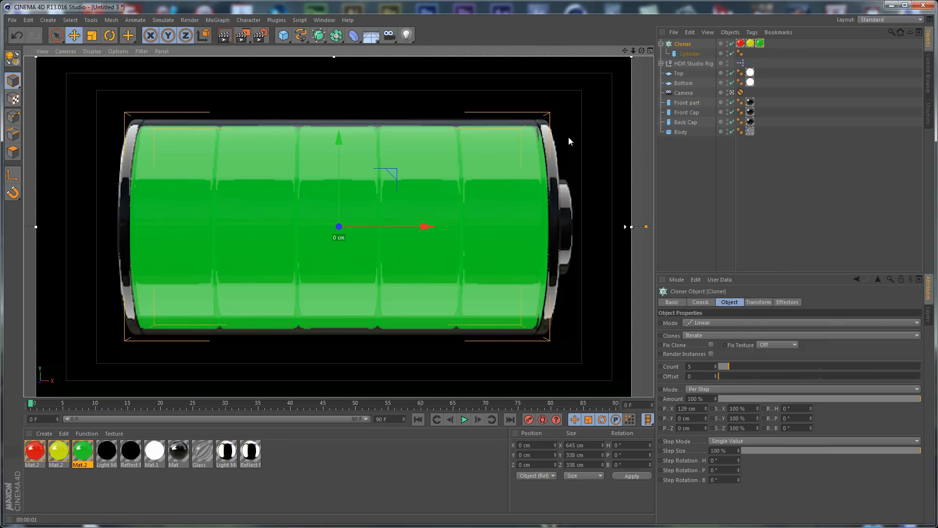
Step: Leave the camera view and render a preview of the battery from an angle facing its front cap
left_click(731, 92)
left_click_drag(502, 170, 368, 173, "alt")
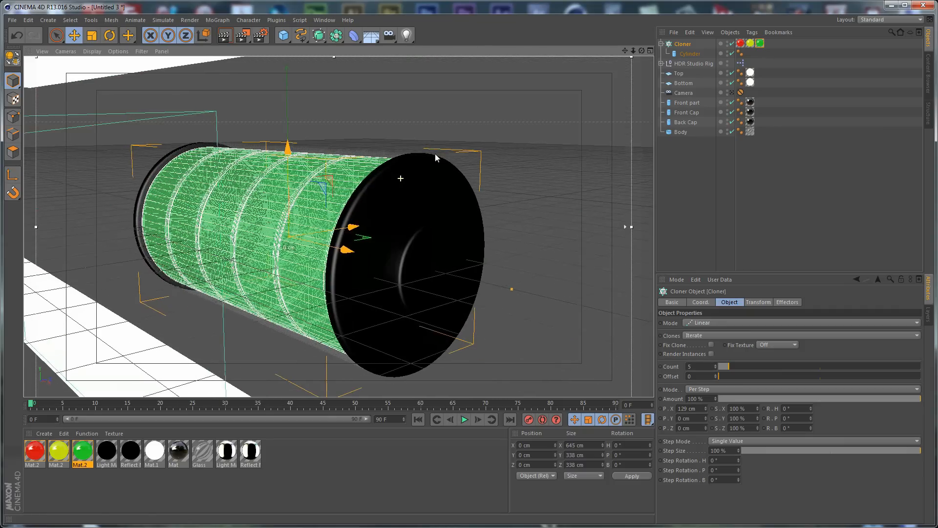
key("ctrl+r")
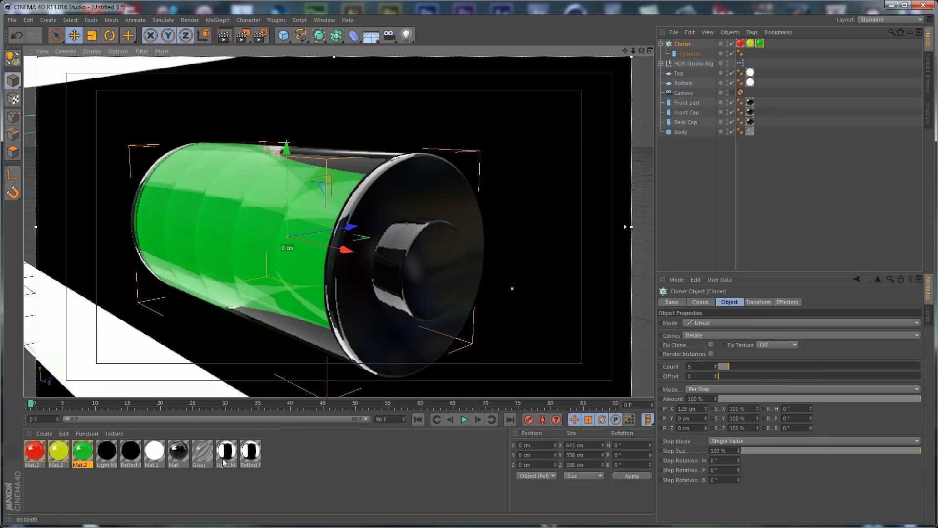
Step: Set the transparency refraction of the Glass material to 1.2
double_click(203, 452)
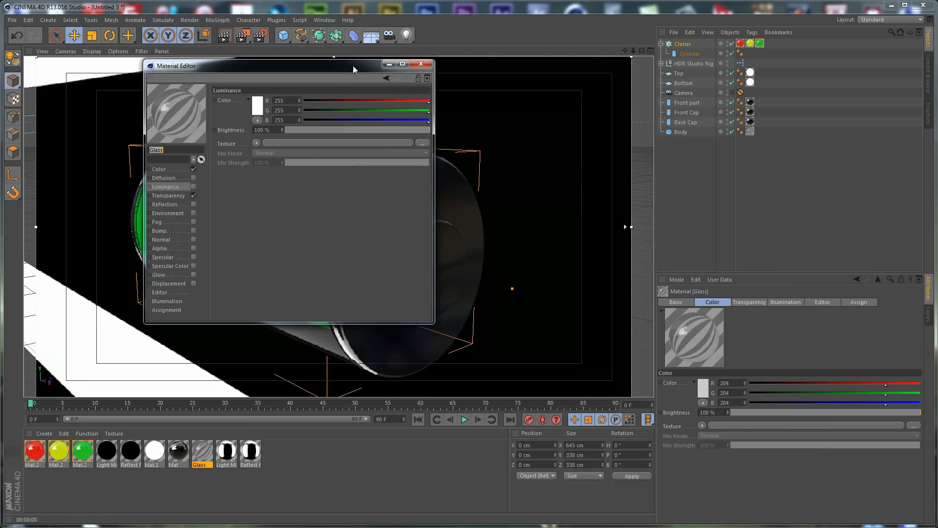
left_click_drag(353, 65, 748, 70)
left_click(588, 200)
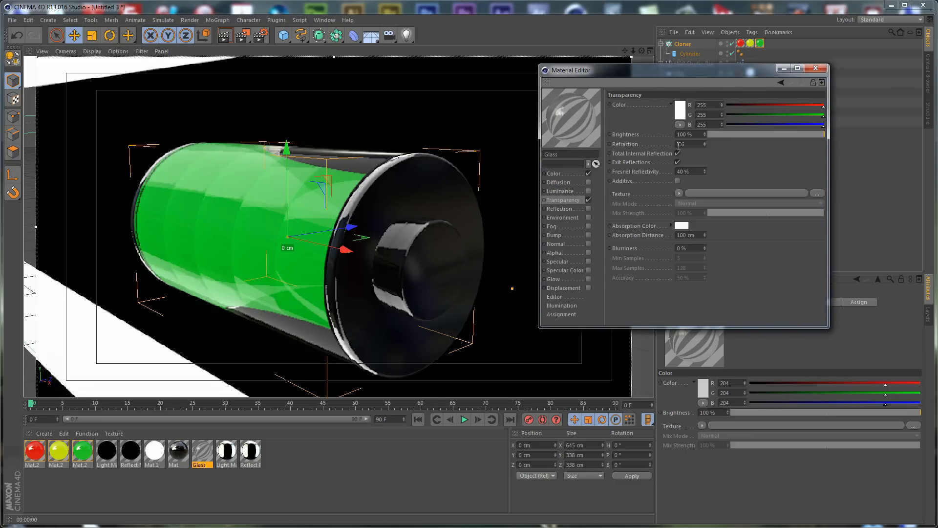
type("2")
key("Return")
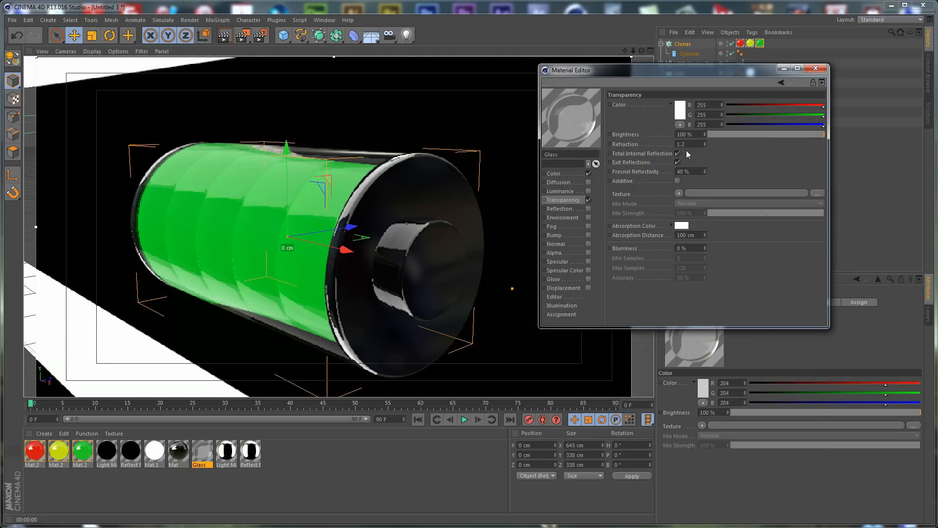
Step: Lower the Glass material's refraction to 1 and preview the battery from the side
left_click_drag(688, 144, 681, 145)
type("1")
key("Return")
key("BackSpace")
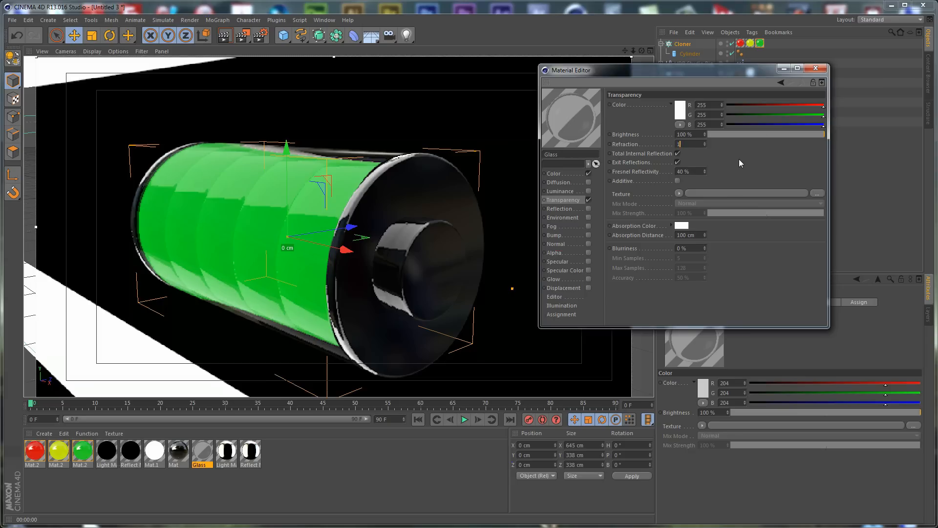
key("Return")
left_click_drag(218, 157, 413, 192, "alt")
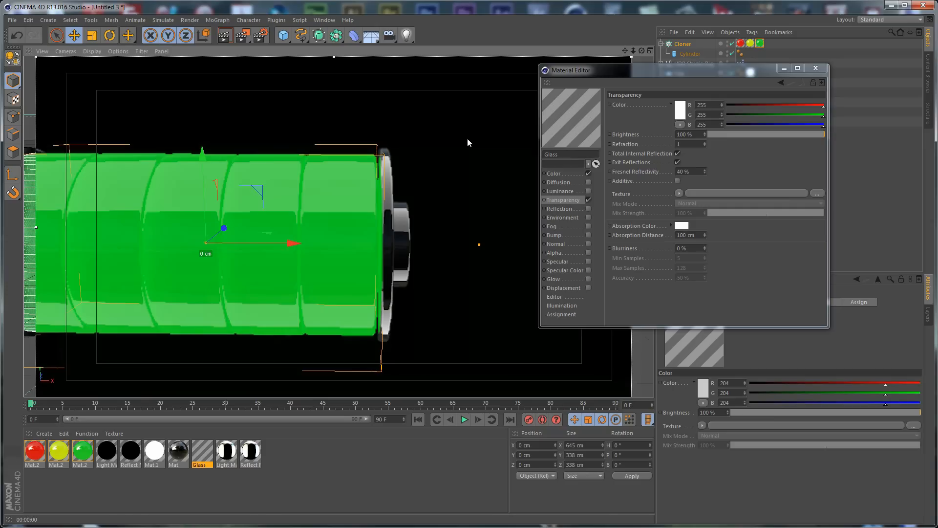
Step: Set the Glass material's refraction to 1.01 and preview the battery at an angle
left_click(675, 143)
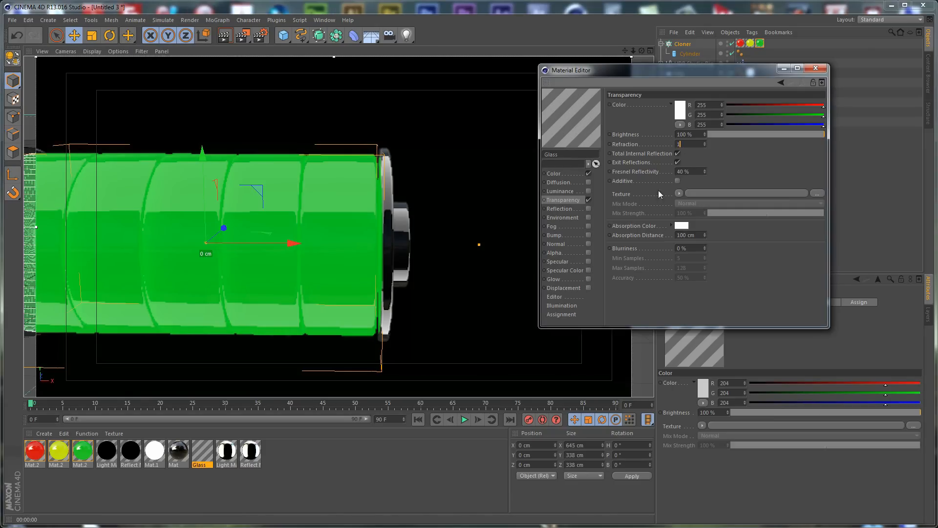
type(".01")
key("Return")
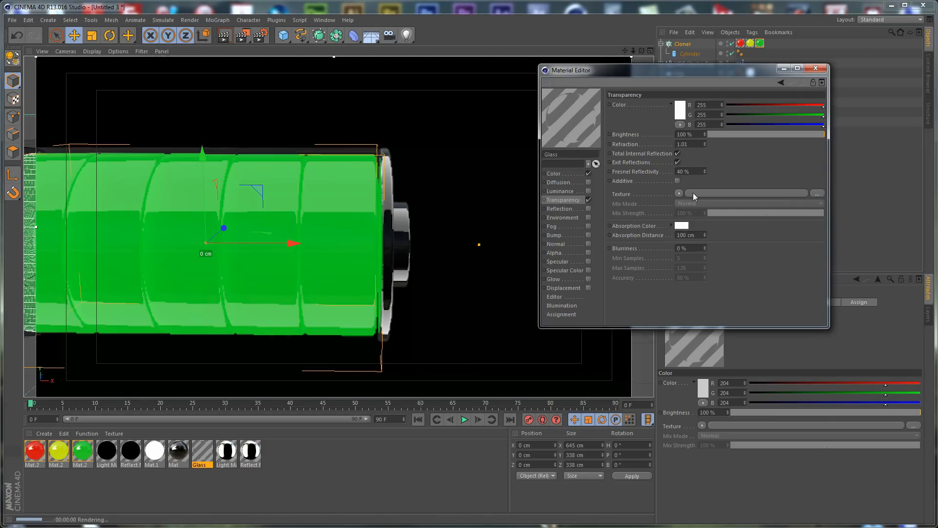
left_click_drag(445, 139, 378, 147, "alt")
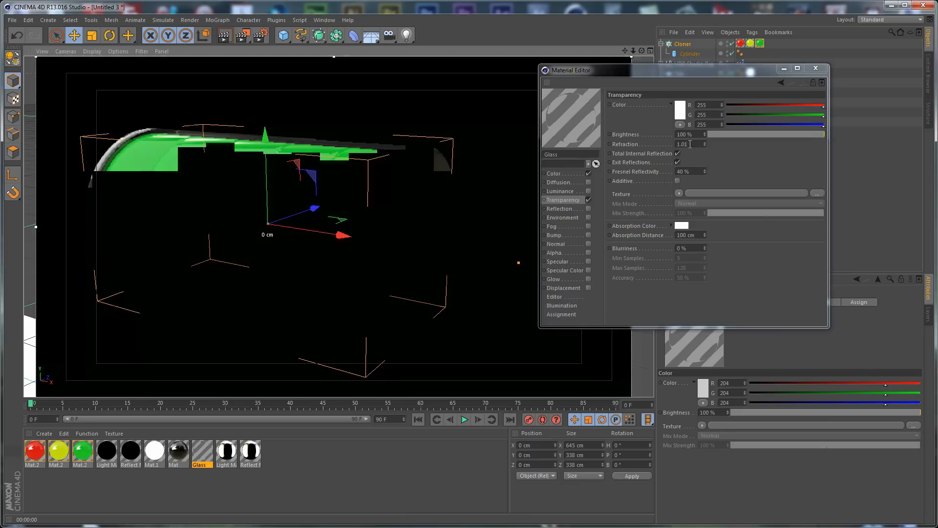
Step: Set the Glass material's refraction to 1.1 and render previews of the battery from different angles
left_click_drag(686, 145, 579, 197)
type("1.1")
key("Return")
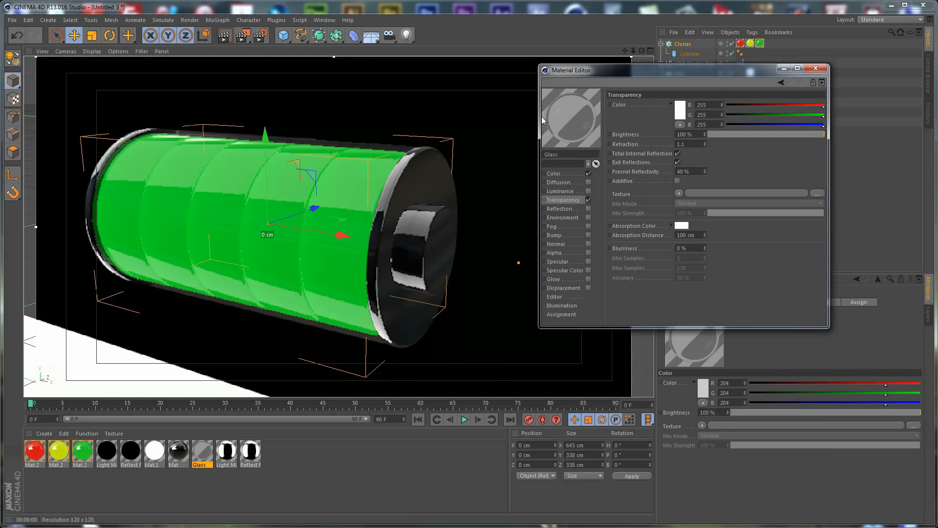
mouse_move(500, 87)
left_mouse_down("alt")
mouse_move(450, 131)
mouse_move(457, 143)
left_mouse_up("alt")
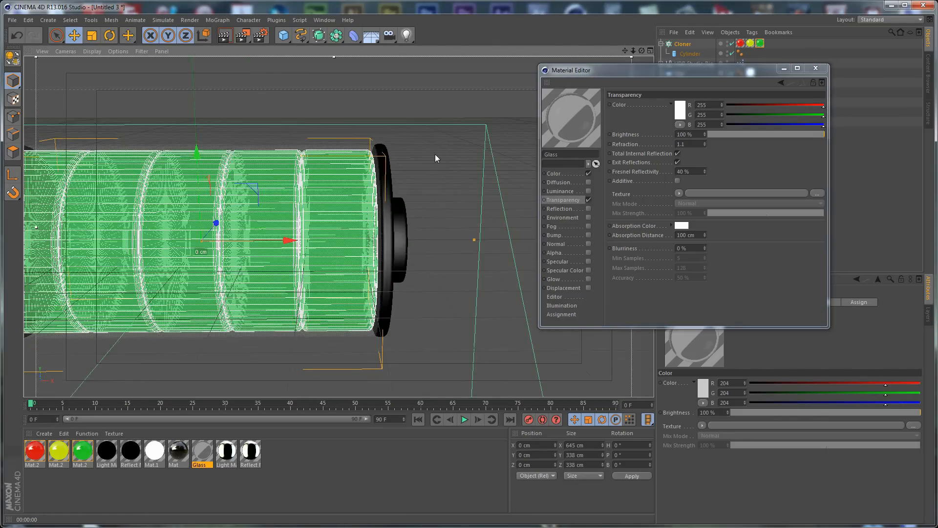
key("ctrl+r")
middle_click_drag(336, 162, 441, 149, "alt")
key("ctrl+r")
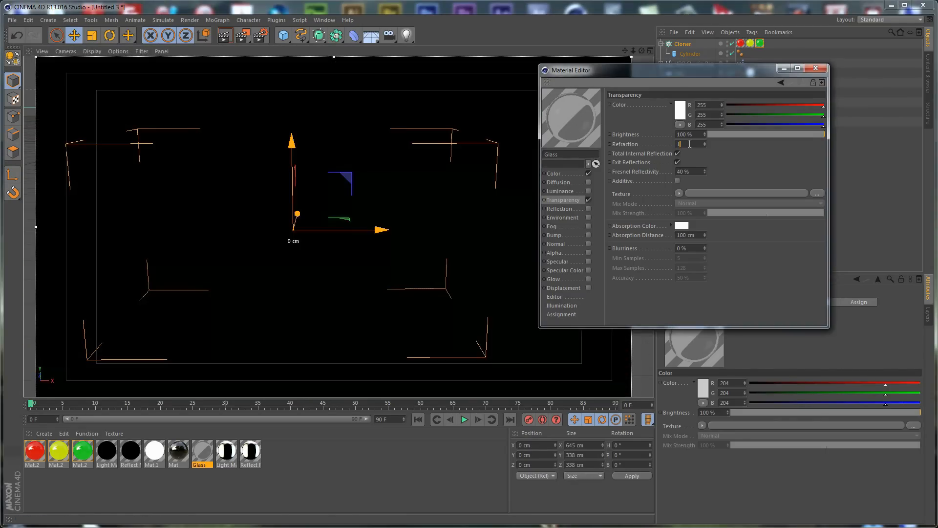
Step: Set the Glass material's refraction to 1.6, render a preview, and toggle Exit Reflections off and on
left_click_drag(691, 144, 667, 234)
type("1")
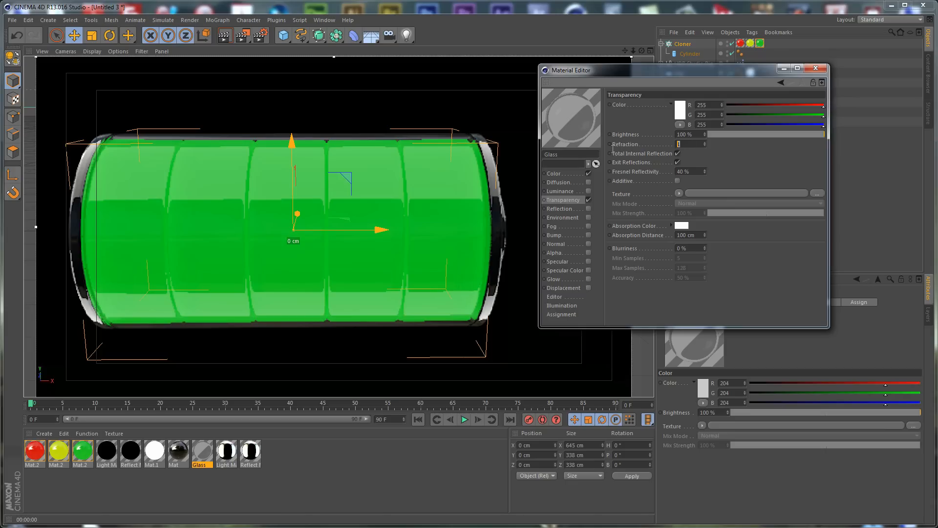
type("1.6")
key("Return")
key("ctrl+r")
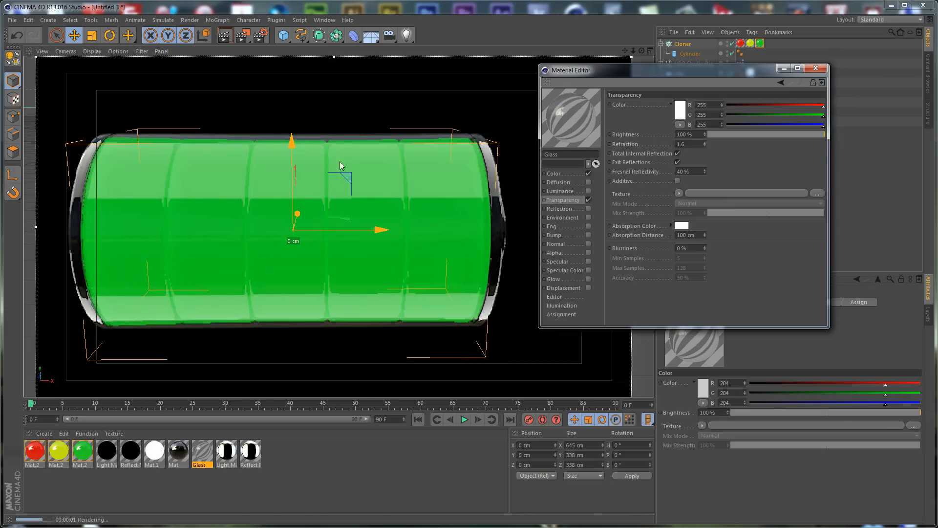
left_click(677, 163)
left_click(678, 163)
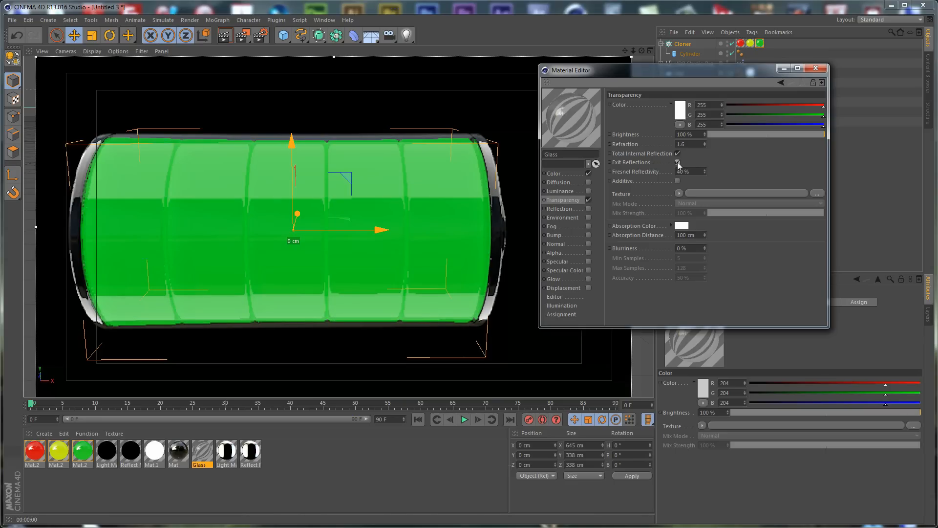
Step: Add a Compositing tag with Seen by Camera turned off to the Top plane and copy the tag to the Bottom plane
left_click(818, 68)
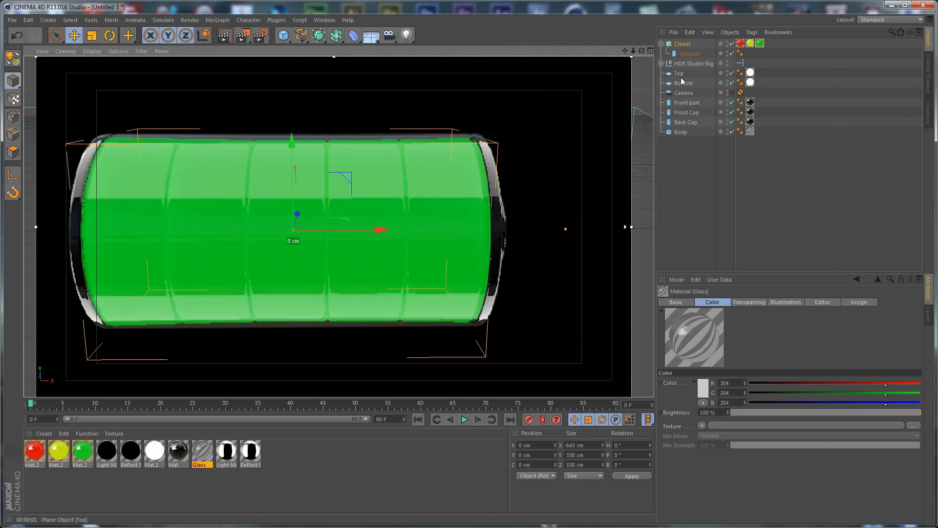
left_click(679, 73)
right_click(680, 74)
mouse_move(738, 83)
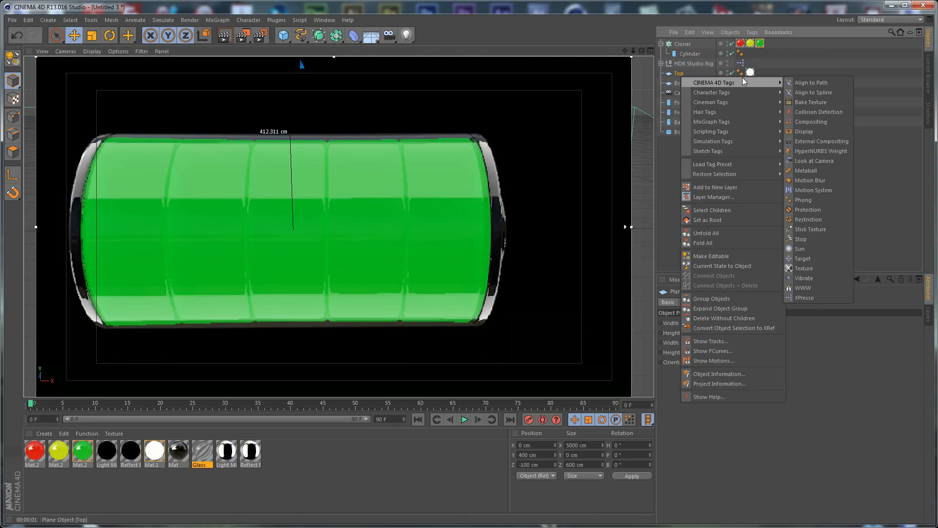
left_click(810, 122)
left_click(711, 344)
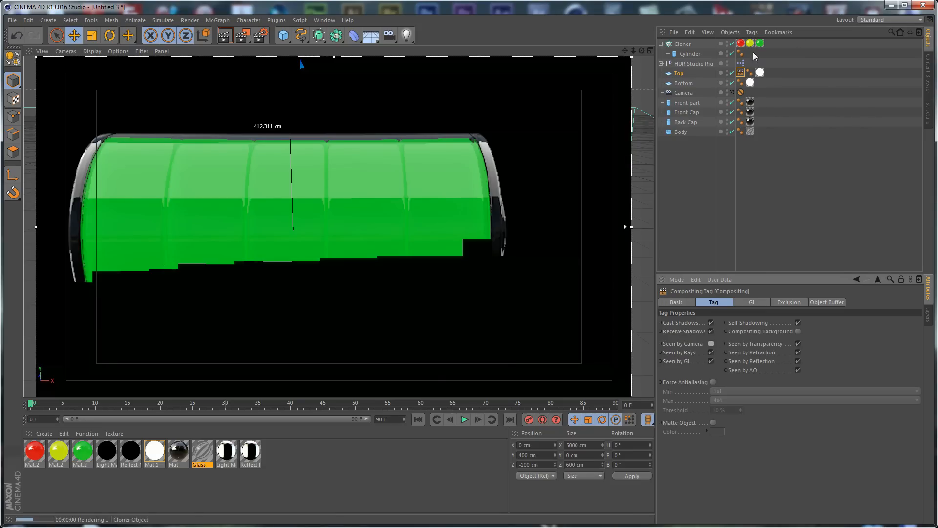
mouse_move(740, 72)
left_mouse_down("ctrl")
mouse_move(750, 83)
mouse_move(739, 83)
left_mouse_up("ctrl")
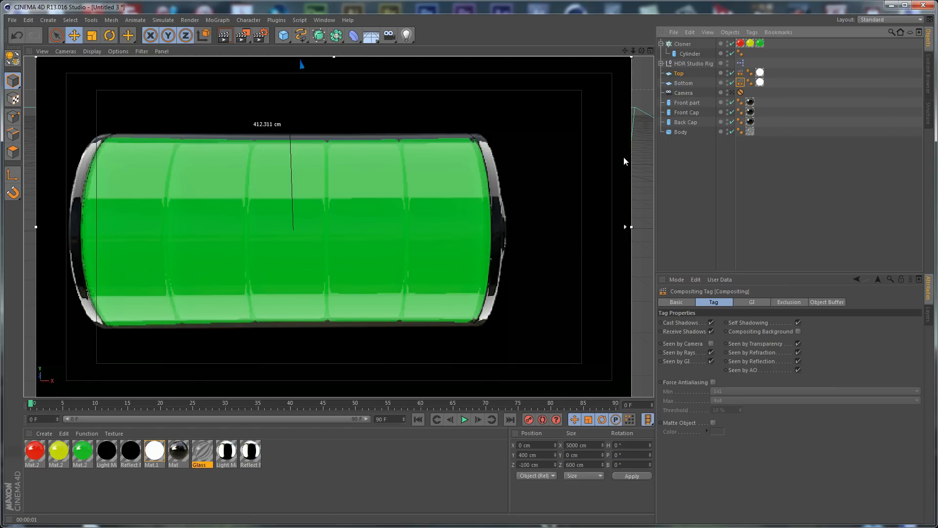
Step: Render a preview of the battery from an angle that shows its capped front end
left_click(576, 172)
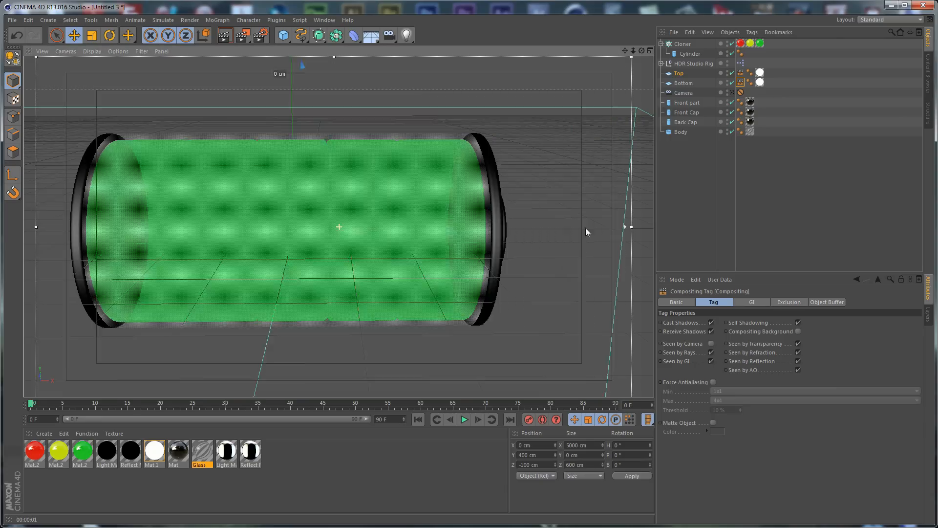
left_click_drag(587, 210, 490, 208, "alt")
key("ctrl+r")
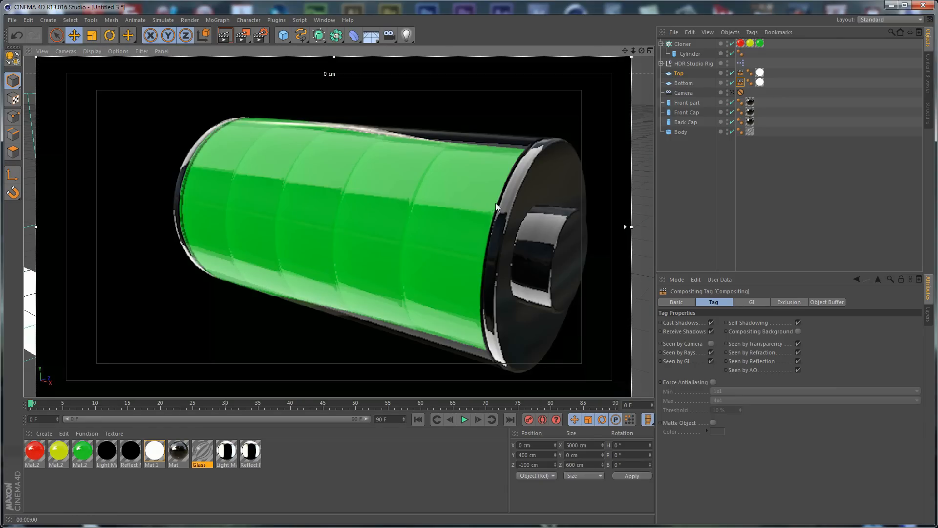